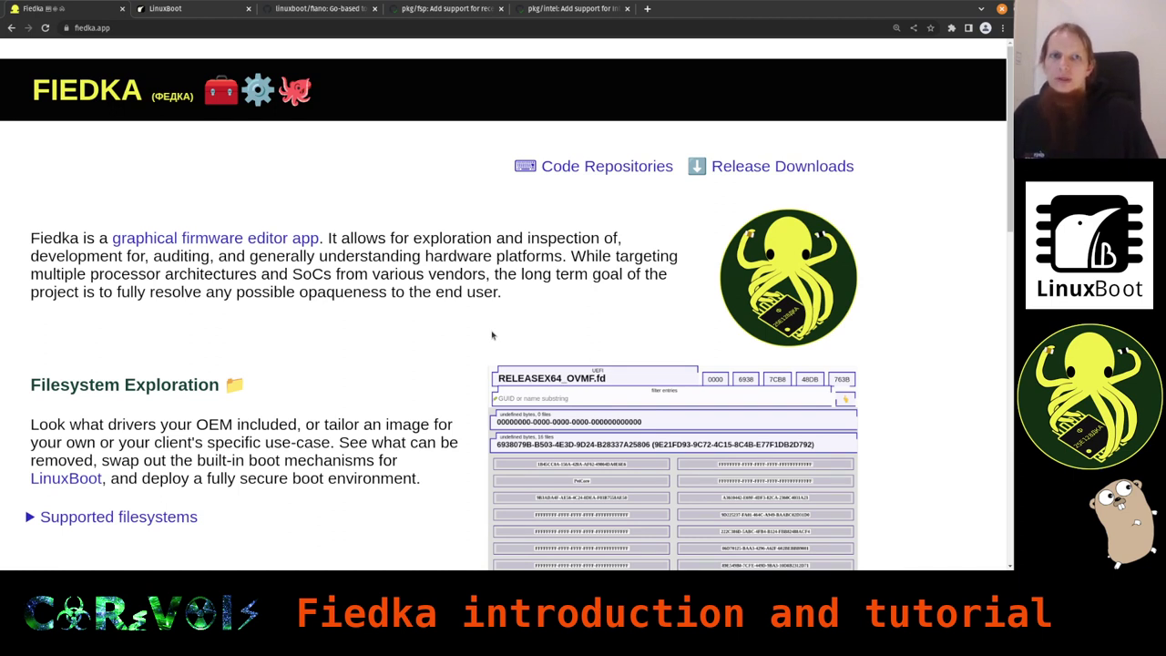
right_click(491, 336)
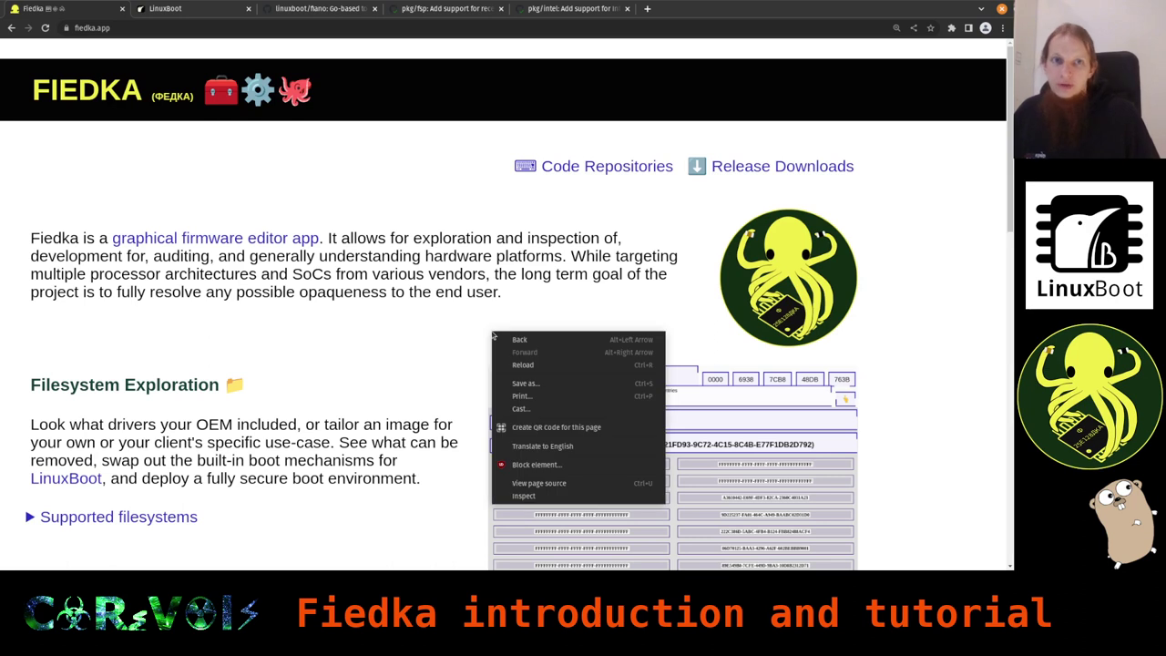
left_click(422, 306)
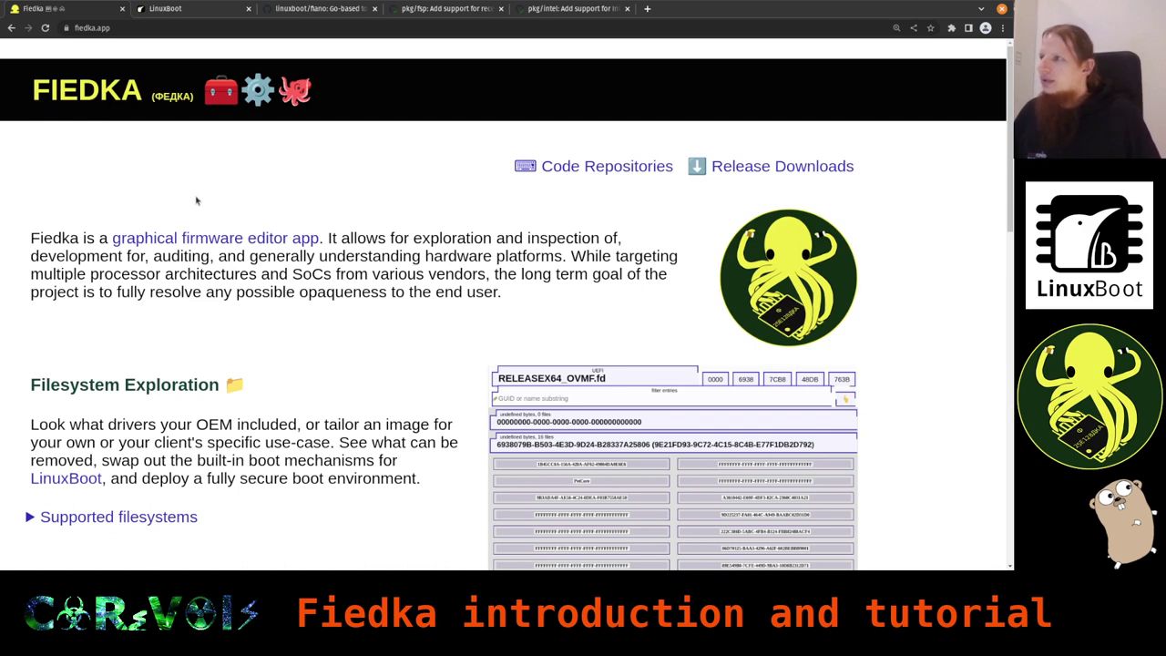
left_click(171, 96)
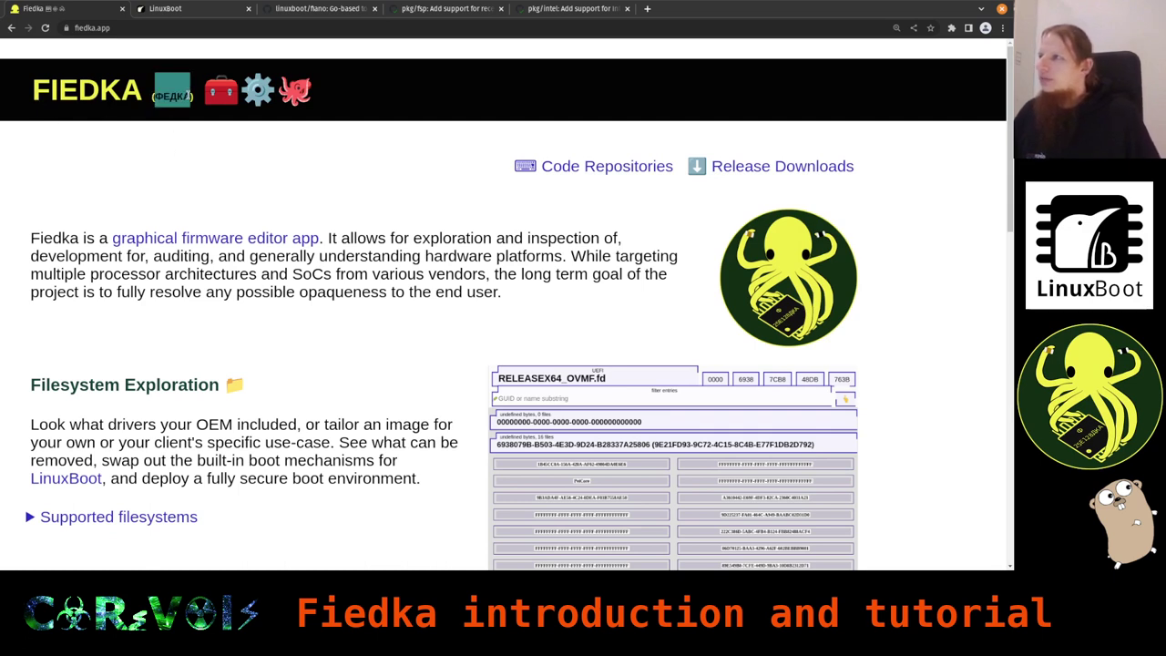
left_click(176, 147)
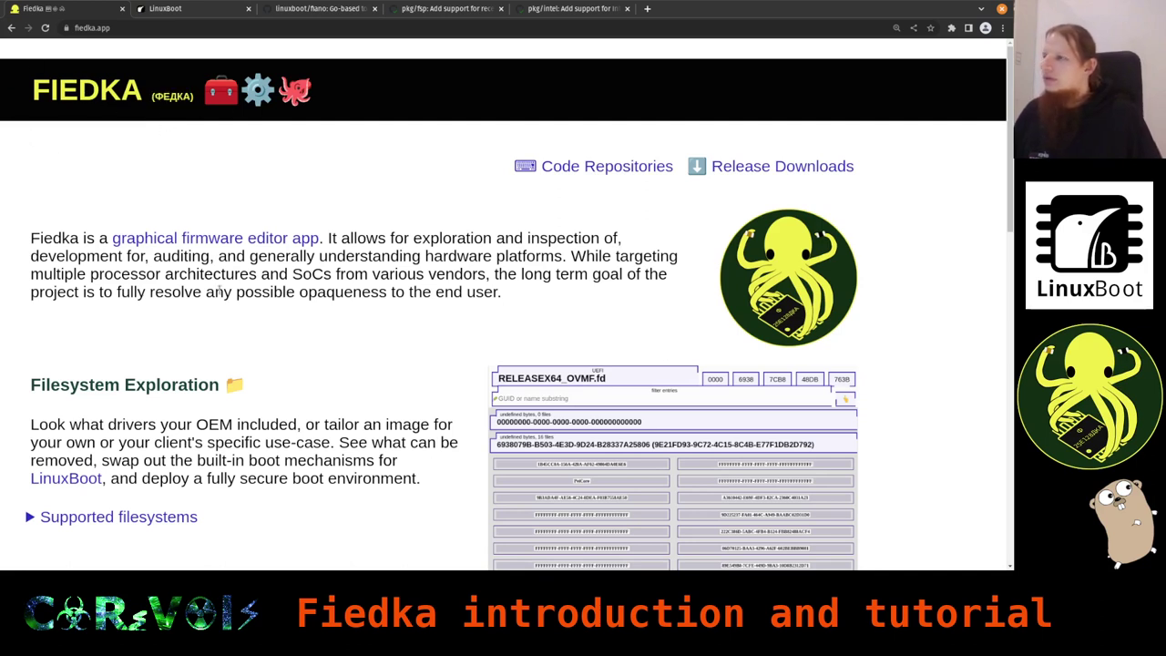
Step: Expand the supported filesystems table under Filesystem Exploration and examine the analyze and edit support for each type
scroll(161, 312, "down", 3)
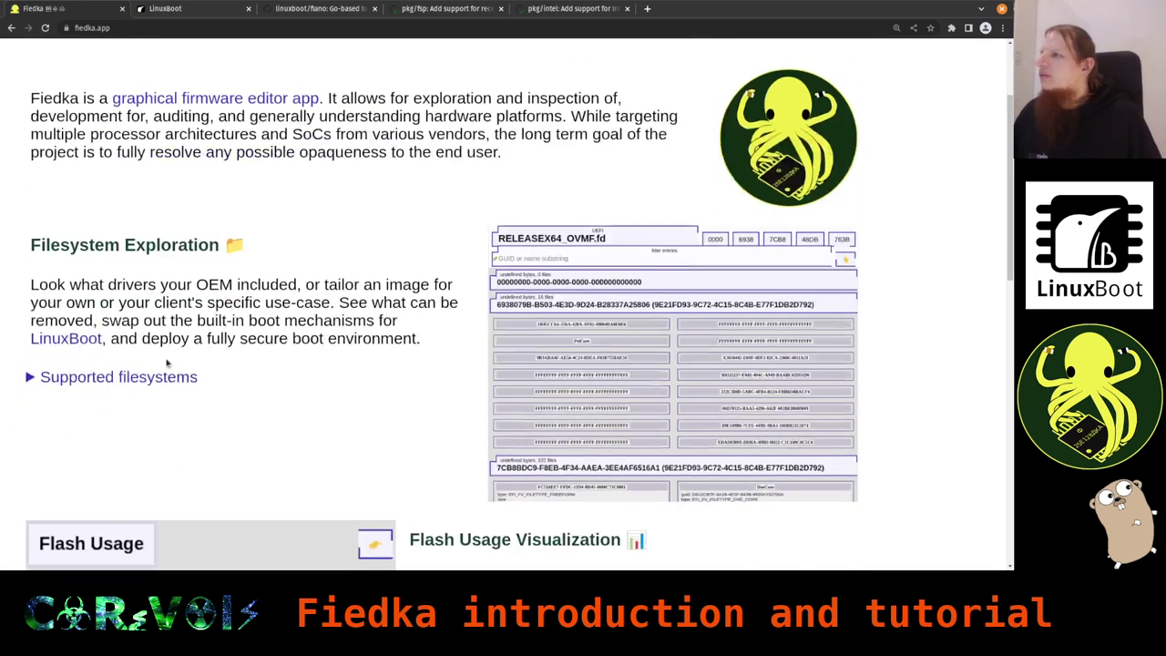
left_click(36, 380)
scroll(55, 382, "down", 3)
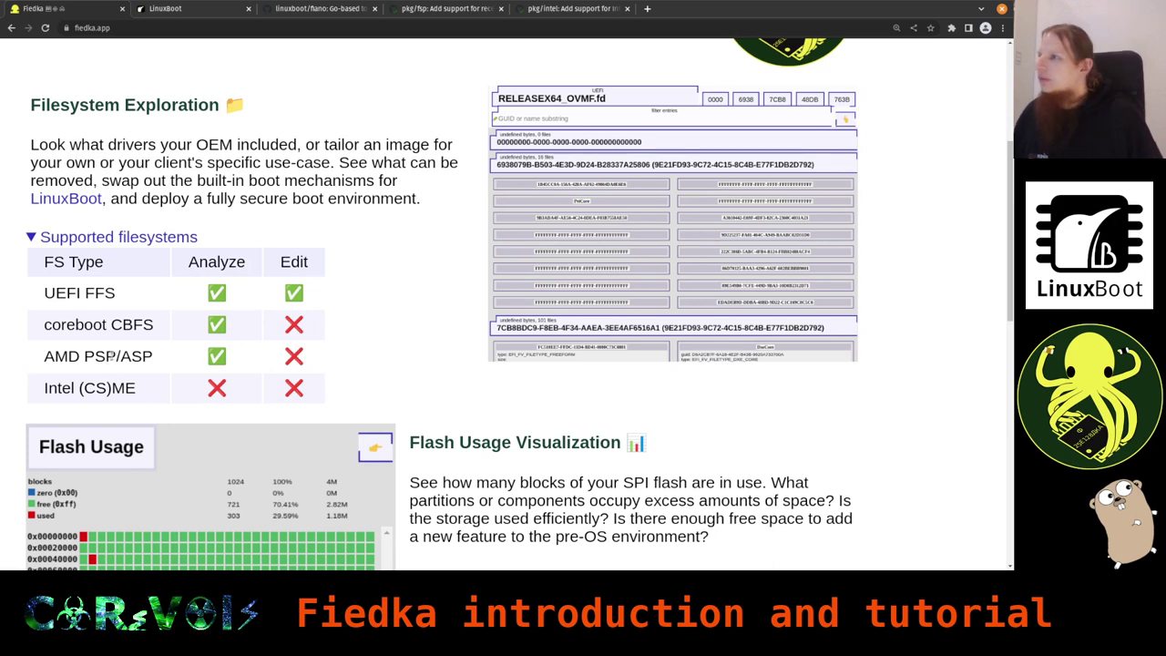
left_click_drag(118, 356, 152, 356)
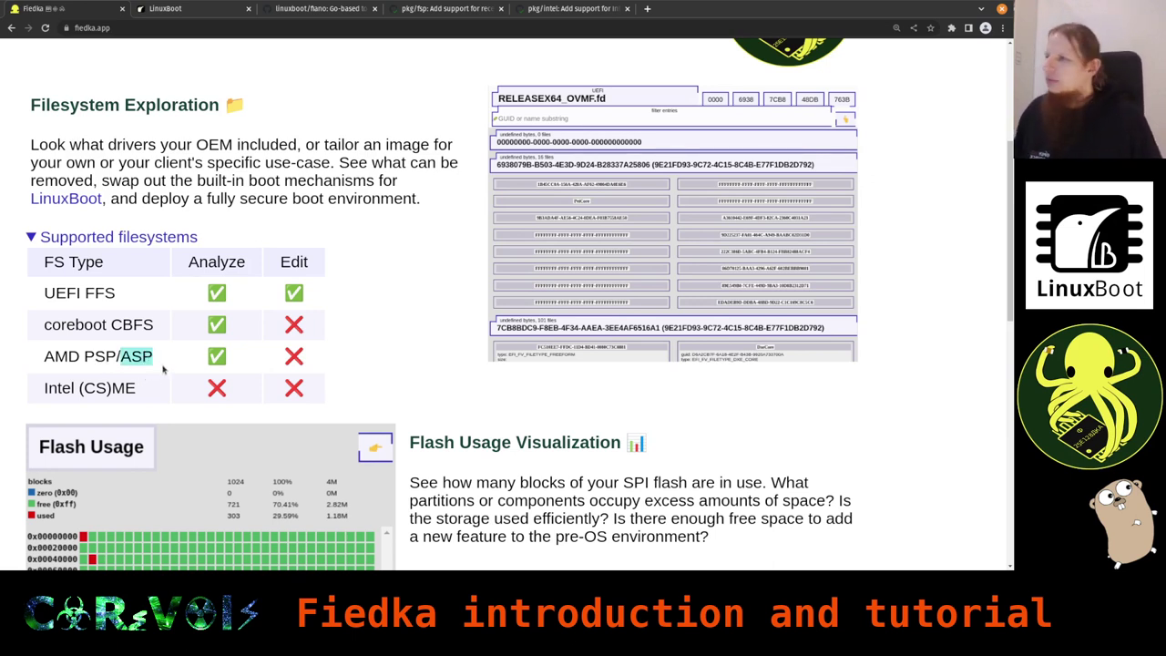
left_click_drag(138, 391, 37, 391)
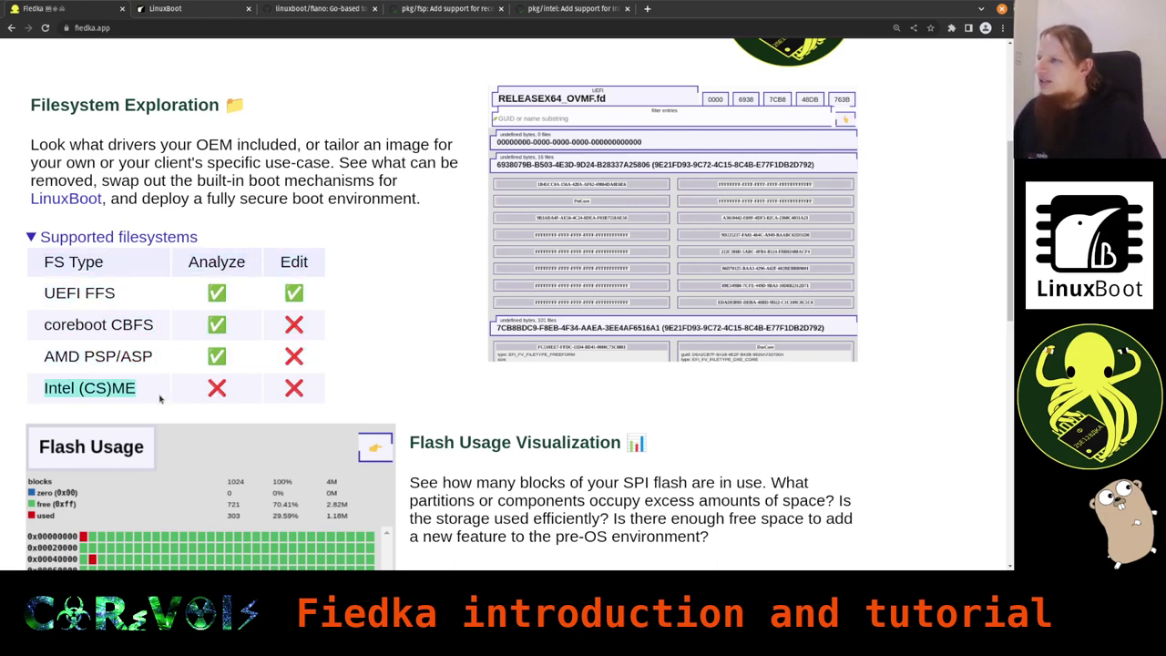
left_click(239, 369)
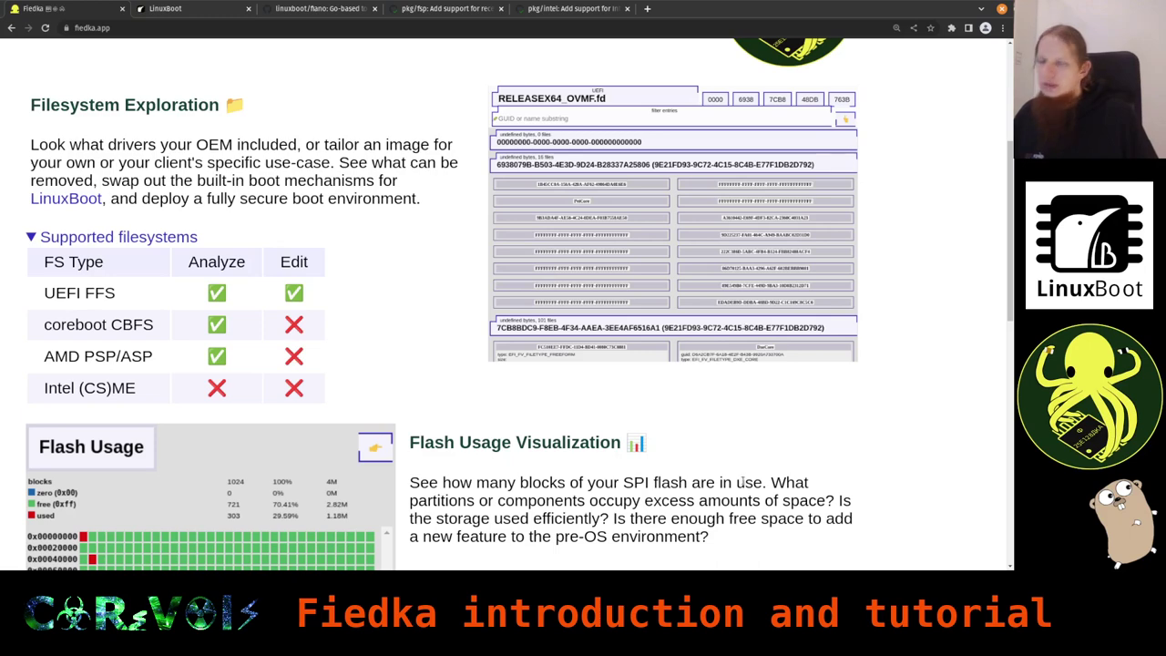
Step: Go to the project's code repositories and open the pinned fiedka repository
scroll(735, 326, "up", 3)
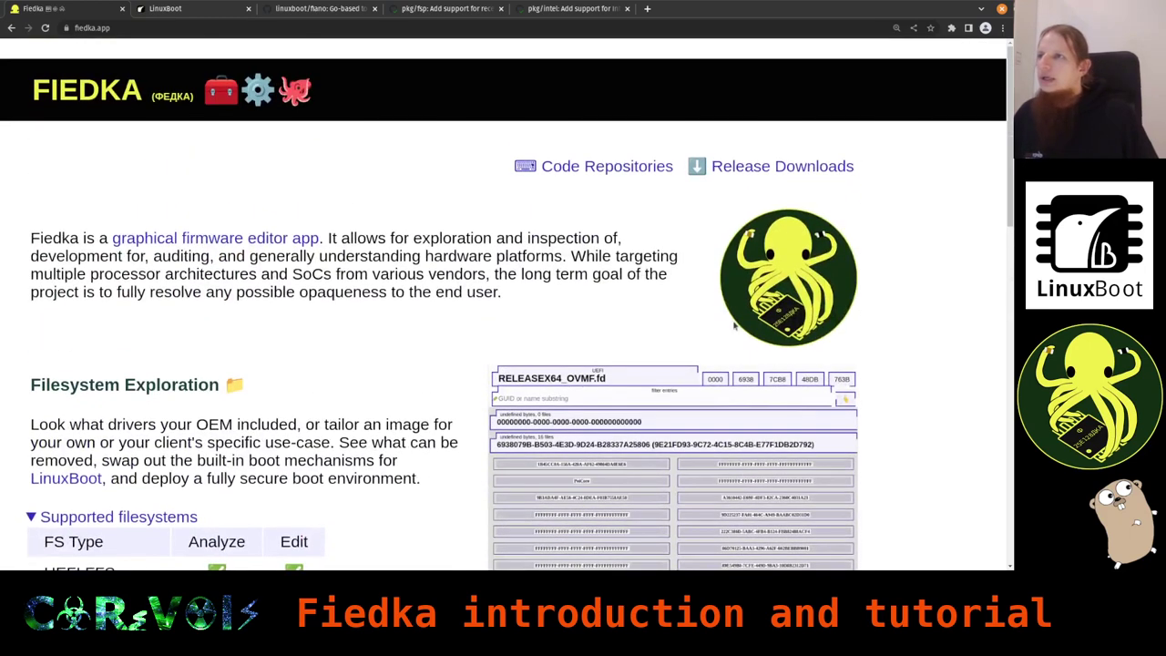
left_click(632, 172)
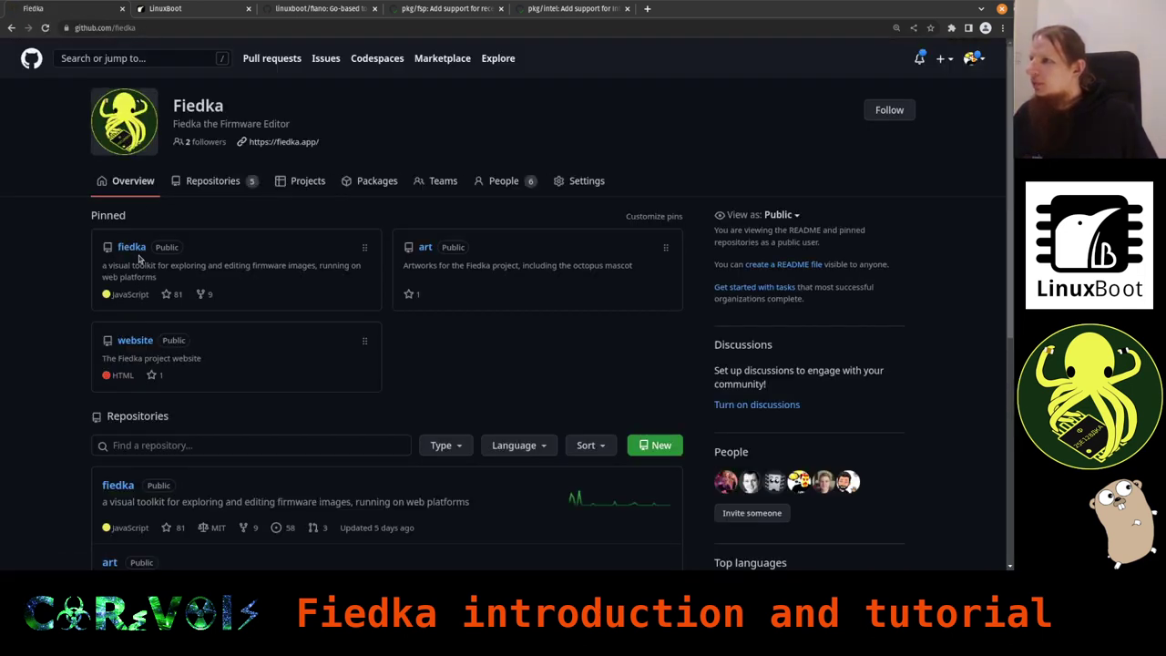
left_click(132, 248)
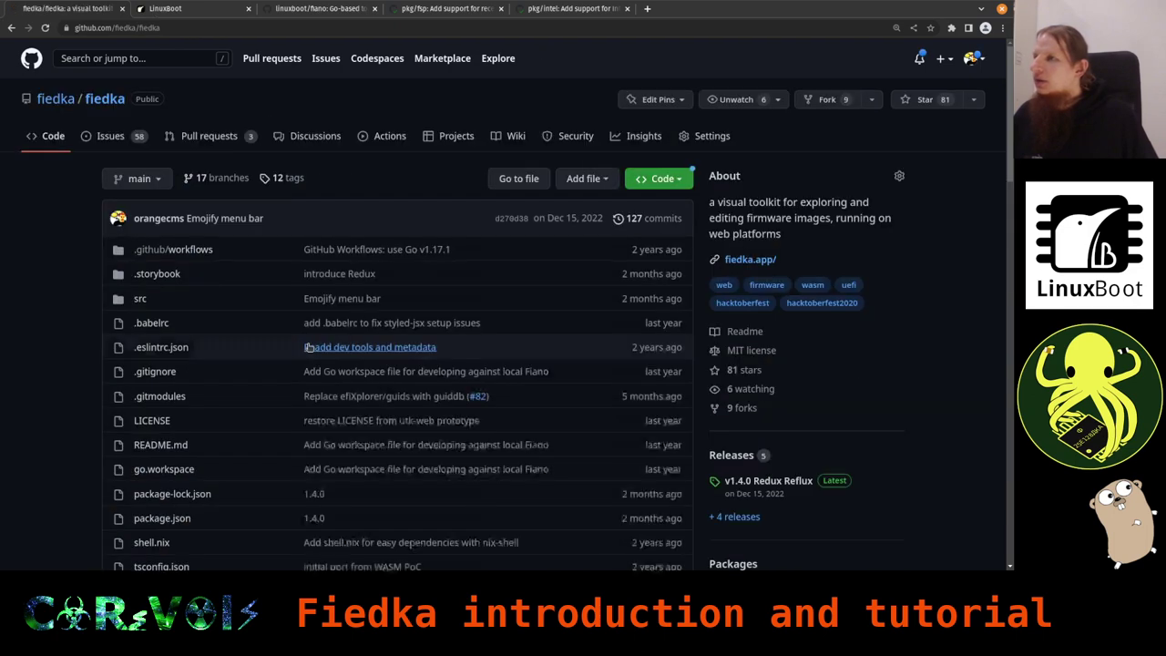
Step: Find the Obtain Test Images section in the repository's README and return to the start of the page
scroll(333, 364, "down", 10)
scroll(333, 364, "down", 5)
scroll(207, 341, "down", 4)
scroll(83, 328, "down", 3)
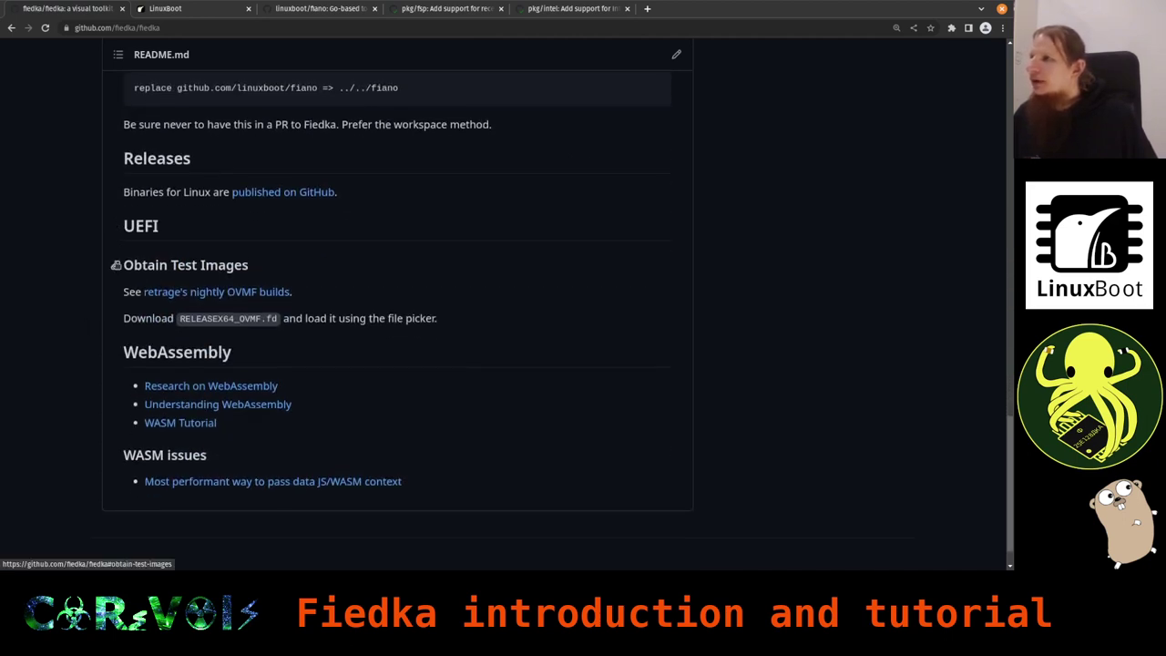
left_click(117, 265)
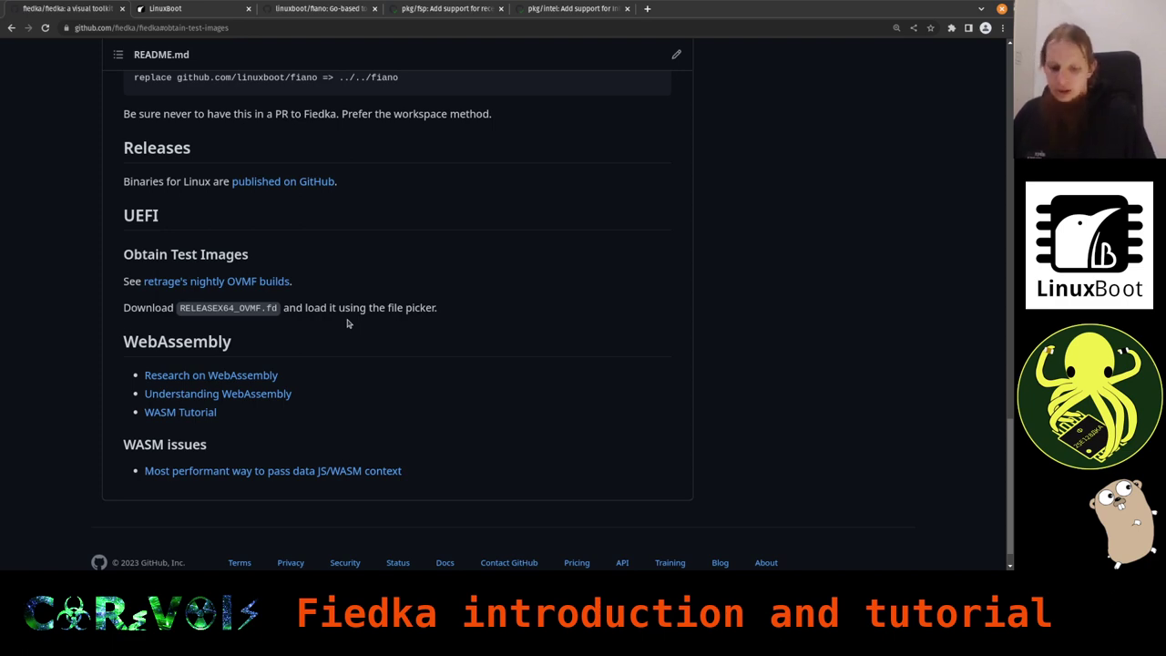
key("Home")
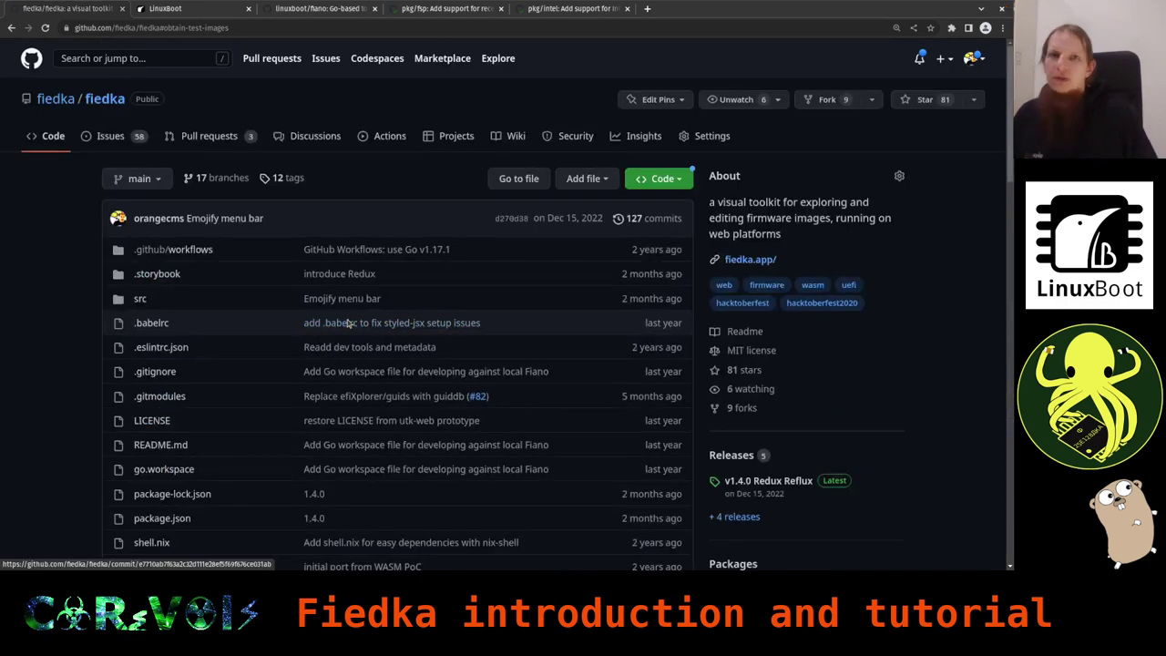
Step: Switch to the Fiedka app and load RELEASEX64_OVMF.fd from the Downloads folder for analysis
key("alt+Tab")
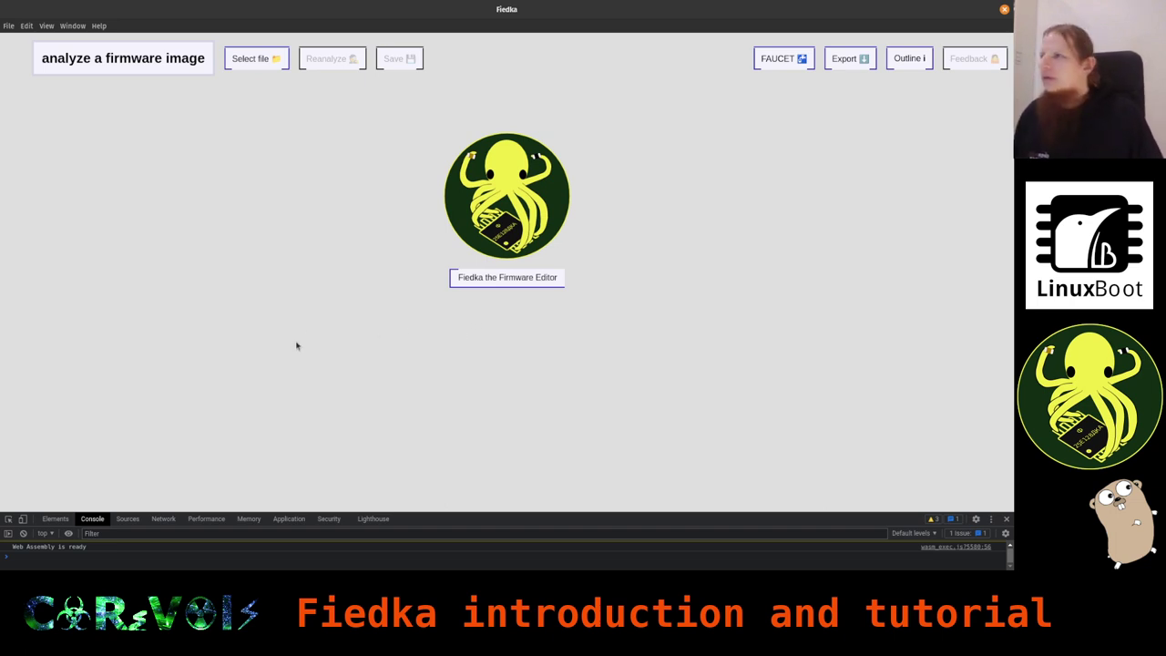
left_click(256, 58)
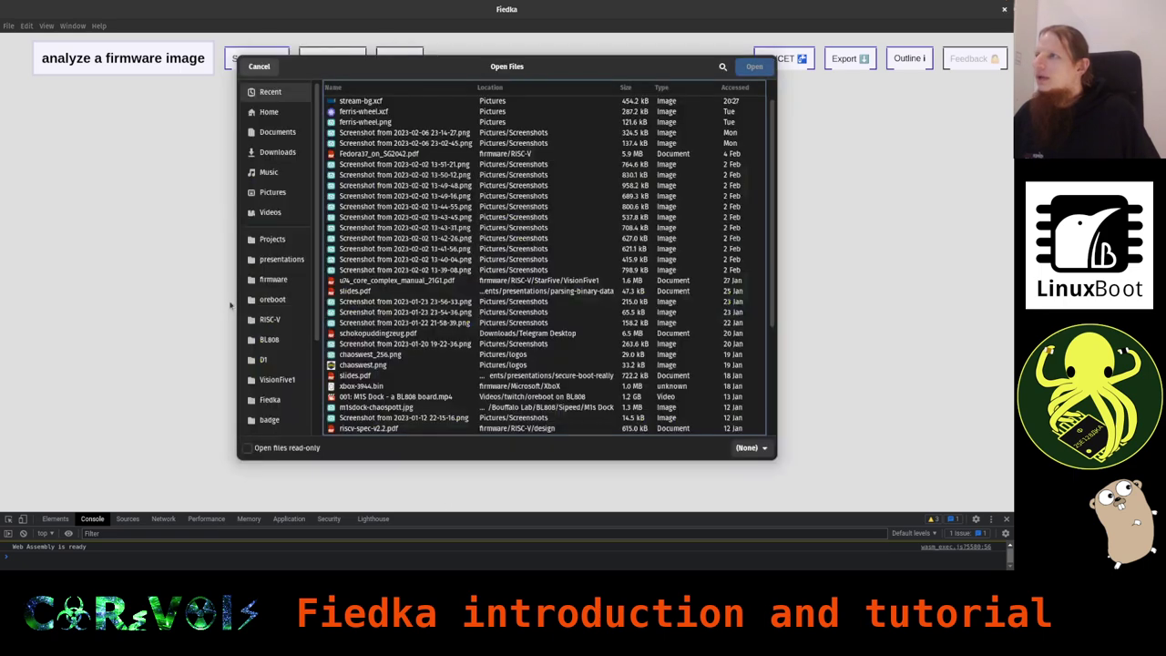
left_click(301, 152)
scroll(498, 335, "down", 2)
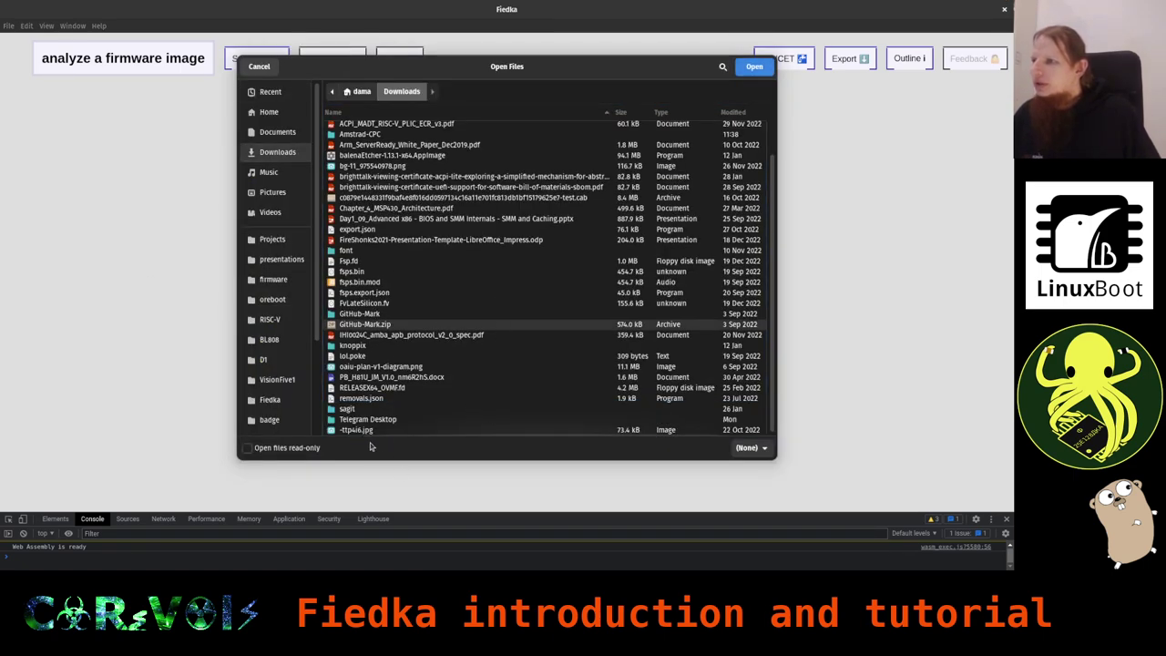
left_click(365, 390)
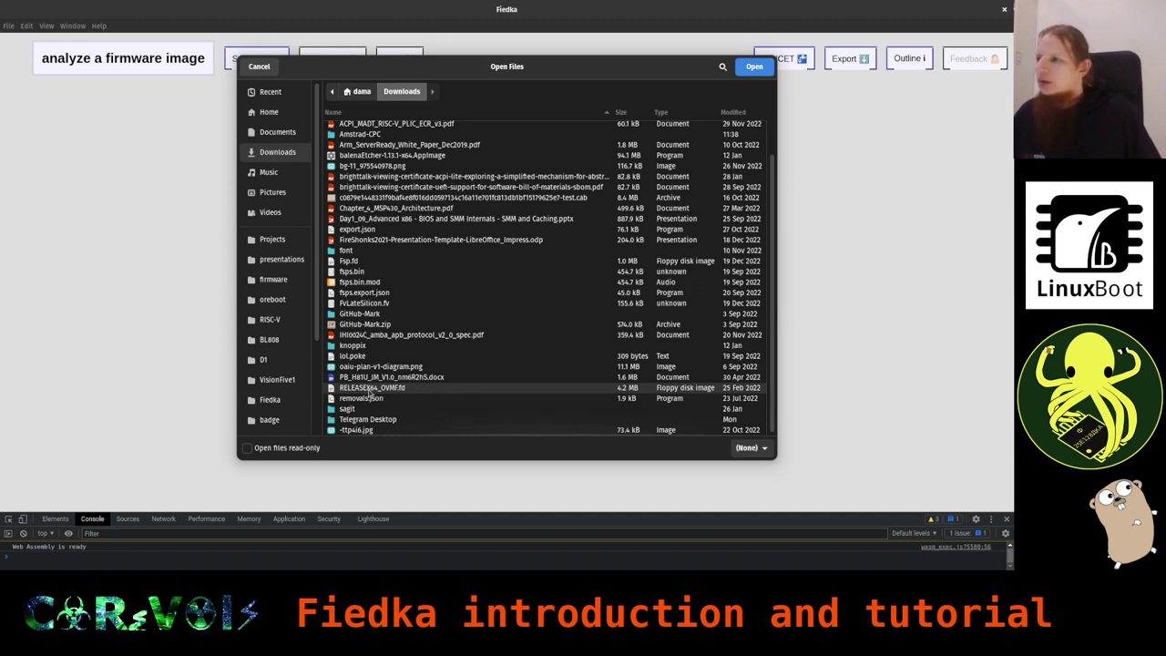
double_click(380, 389)
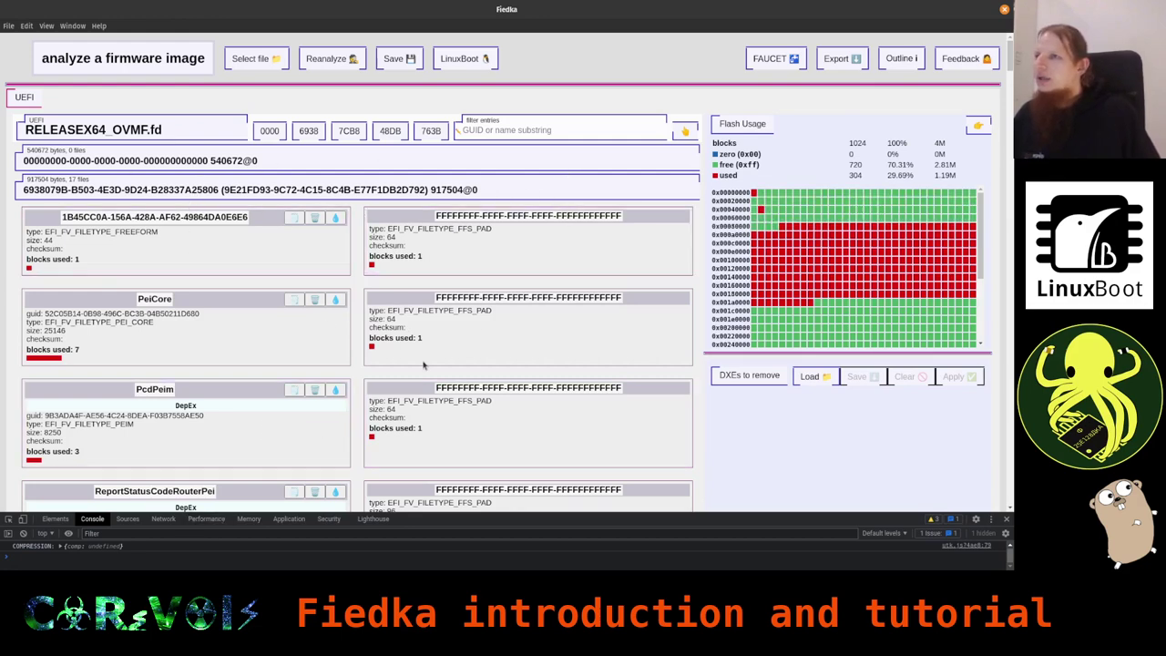
Step: Toggle the file details of the 6938079B firmware volume, leaving its entries collapsed
left_click(614, 189)
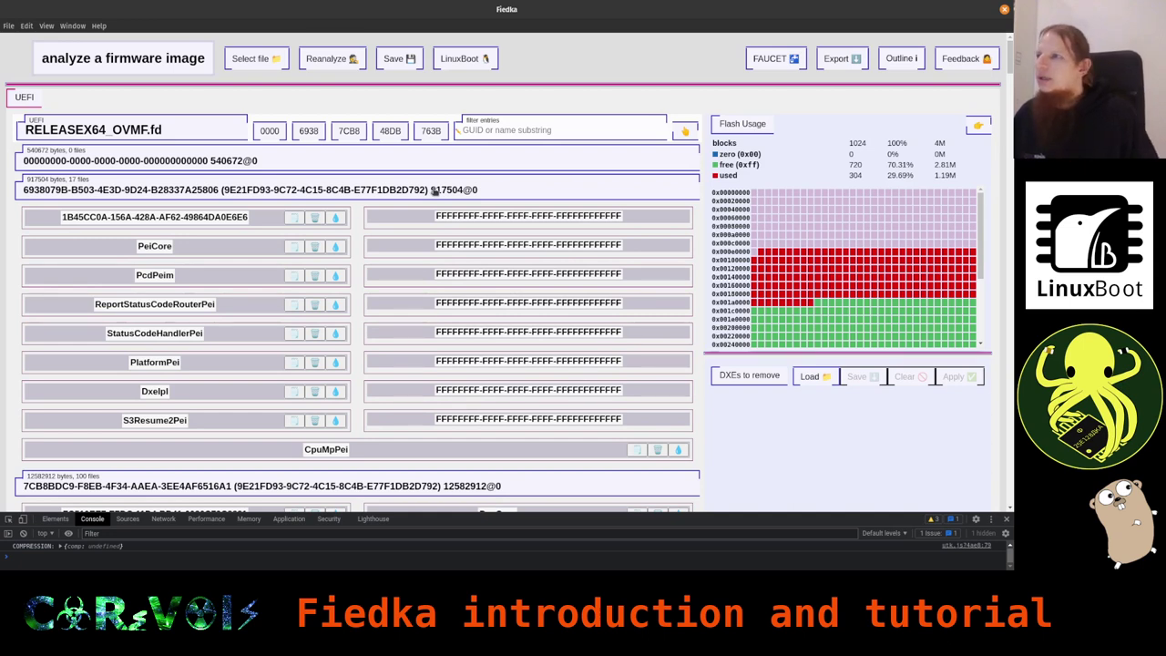
left_click(426, 190)
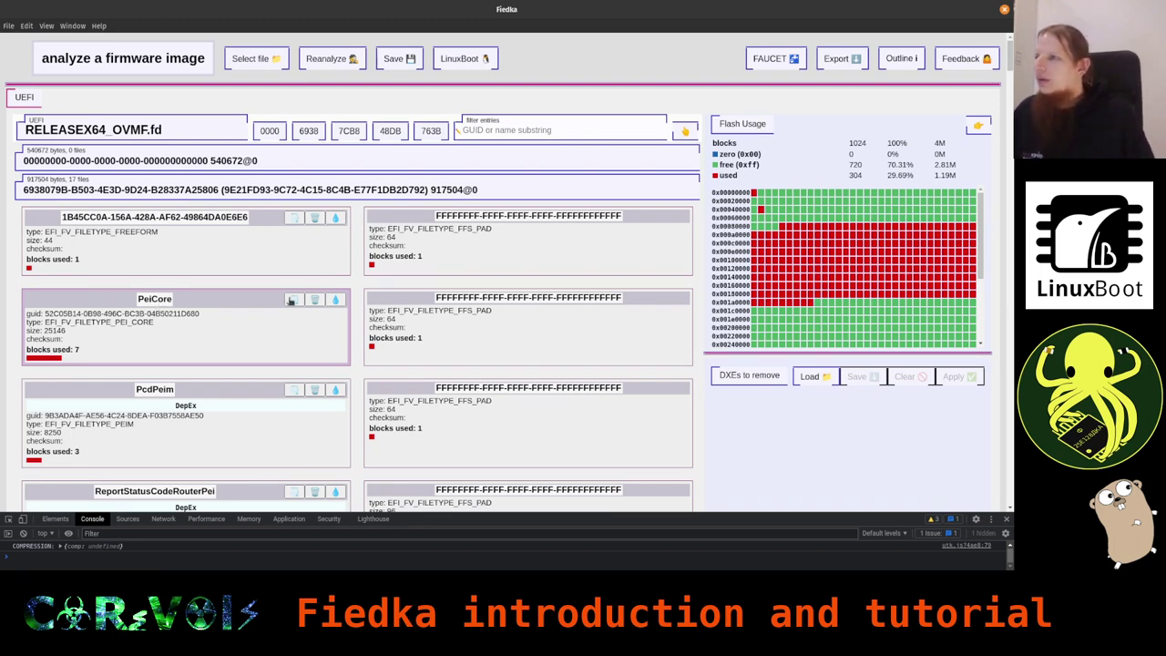
left_click(593, 268)
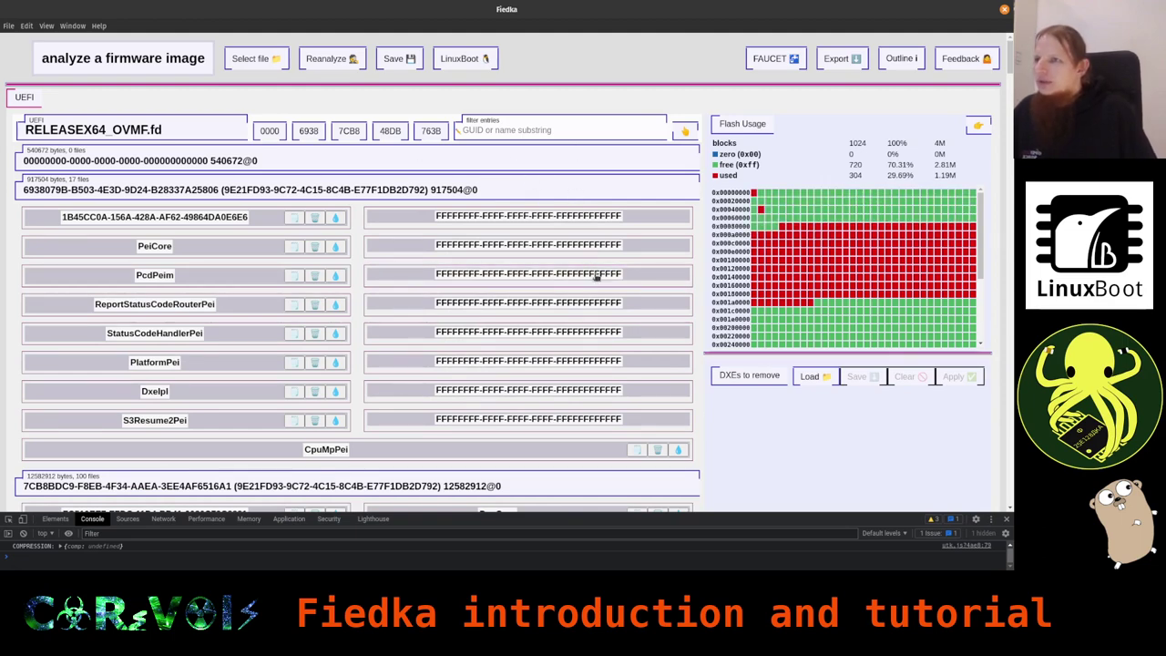
Step: Collapse the file details of the 7CB8BDC9 firmware volume that contains DxeCore
scroll(407, 153, "down", 3)
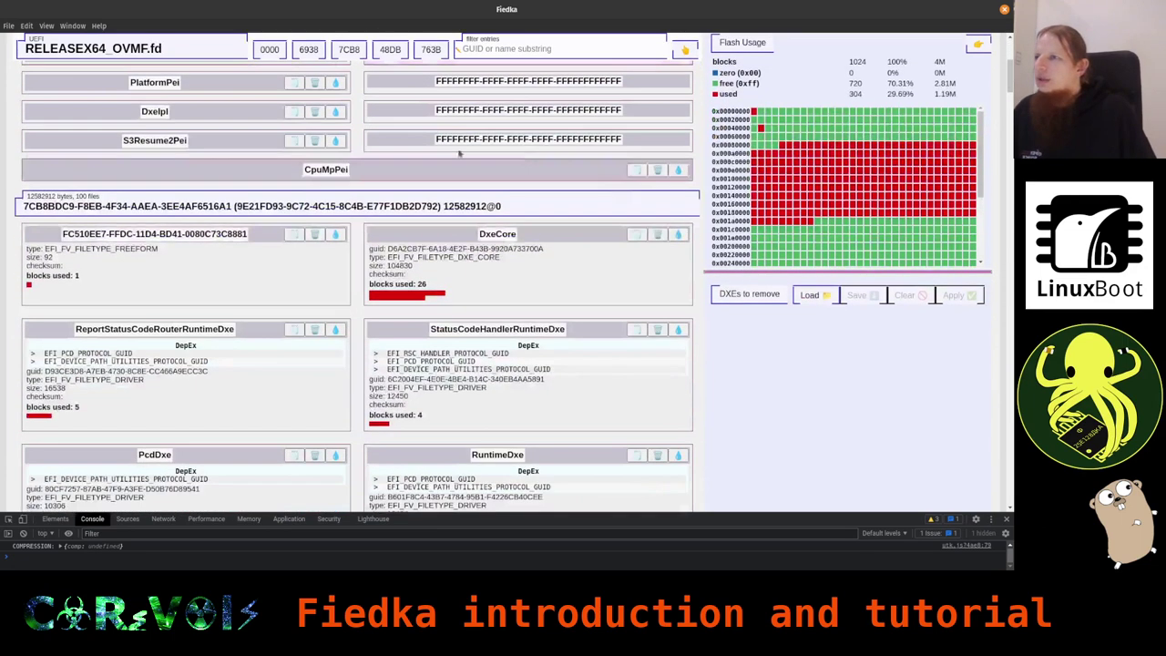
scroll(319, 255, "down", 2)
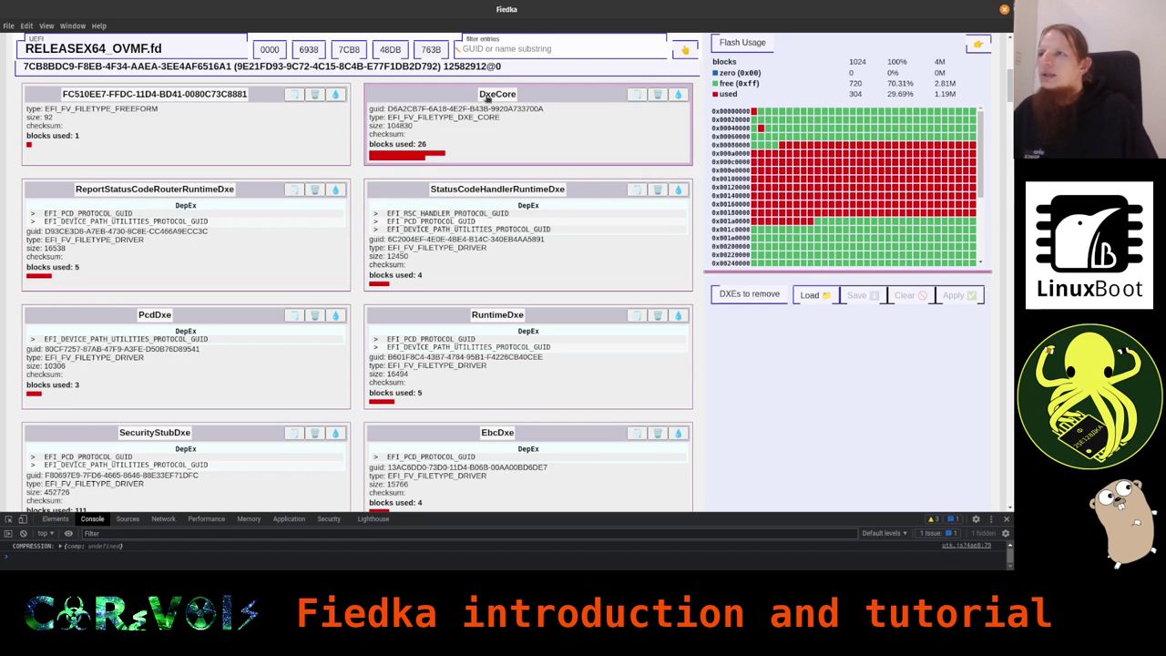
left_click(492, 95)
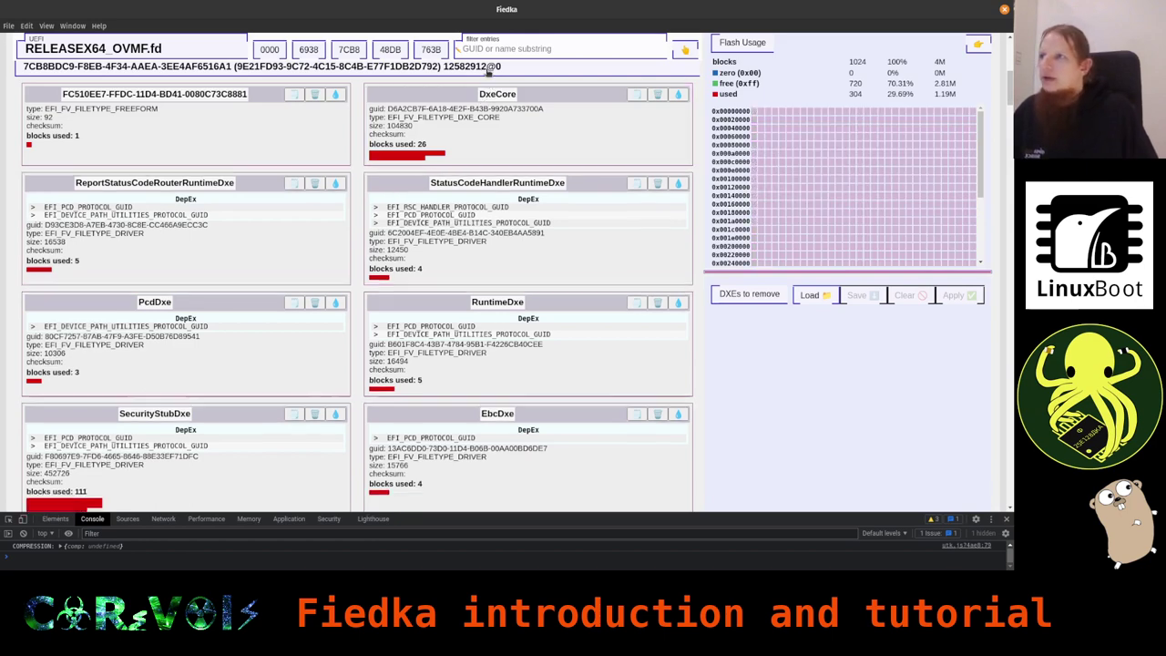
Step: Collapse and re-expand the file entry in the 48DB5E17 volume, and jump to the firmware volume it contains
scroll(417, 122, "down", 3)
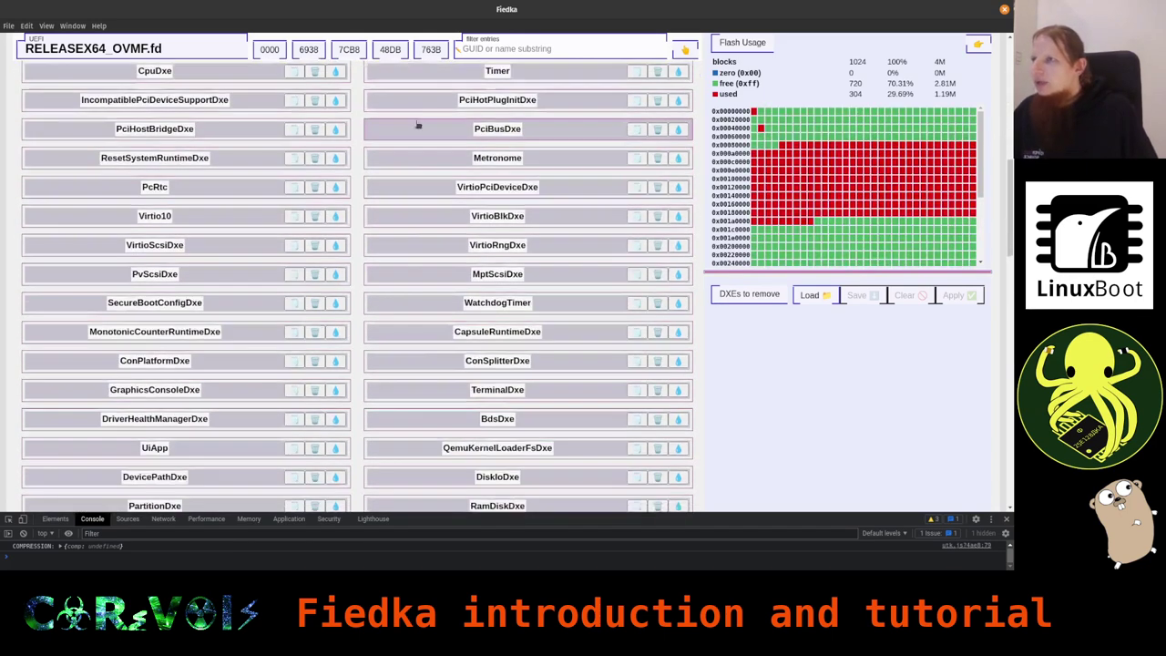
scroll(450, 216, "down", 3)
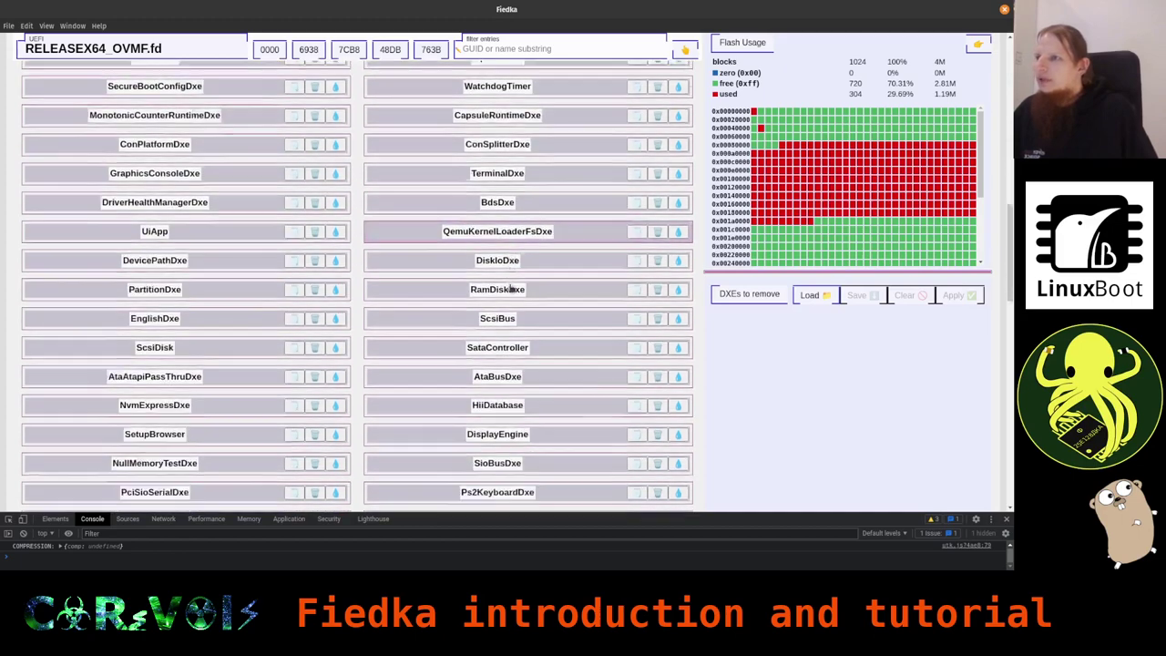
scroll(419, 373, "down", 2)
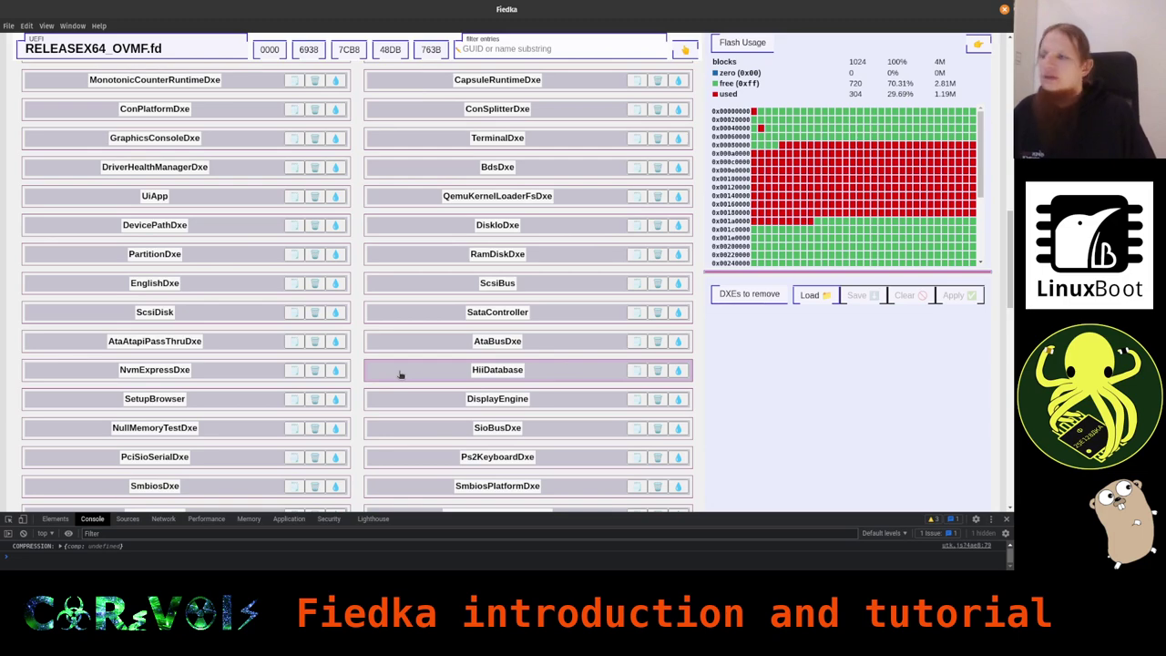
scroll(331, 444, "down", 5)
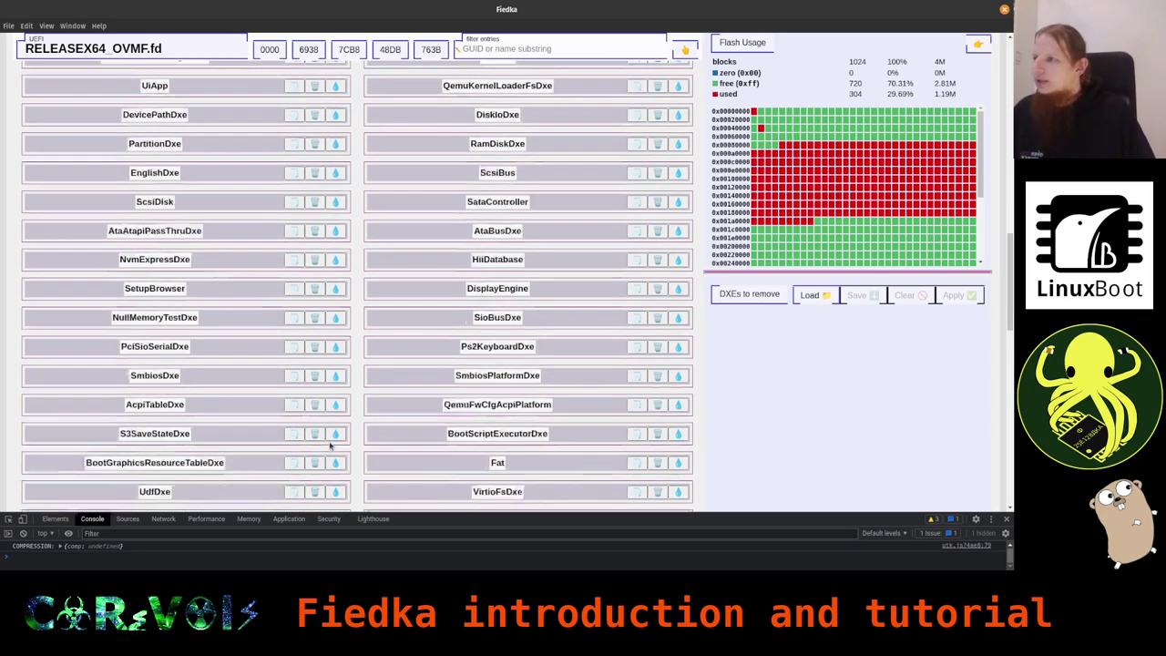
scroll(331, 442, "down", 5)
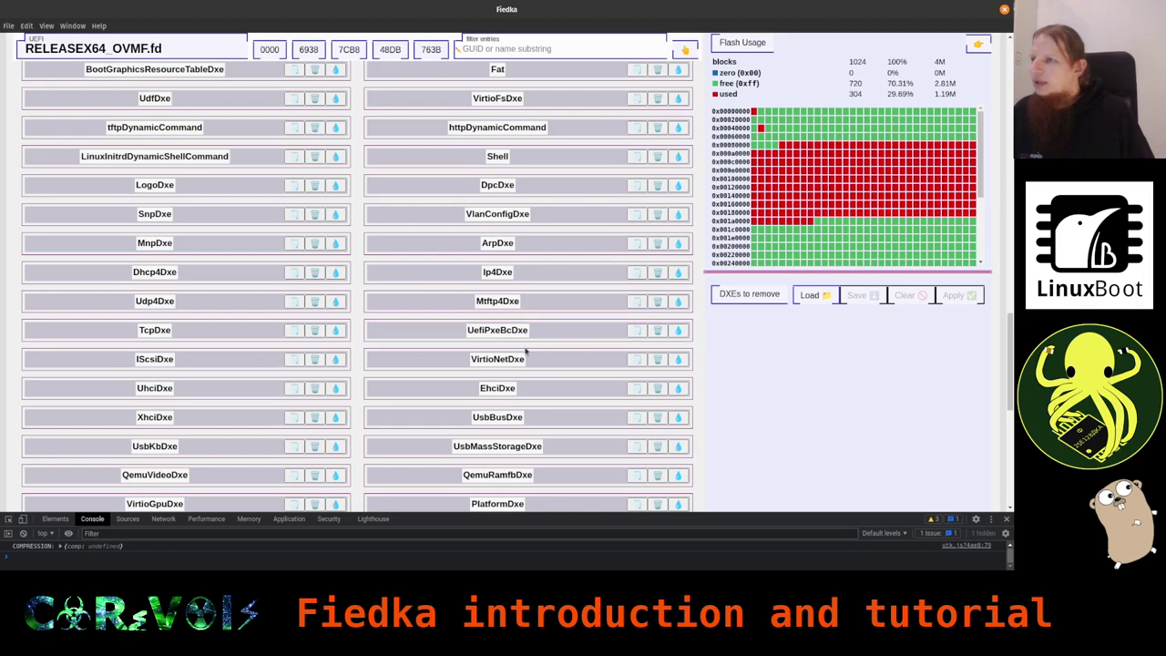
scroll(409, 441, "down", 5)
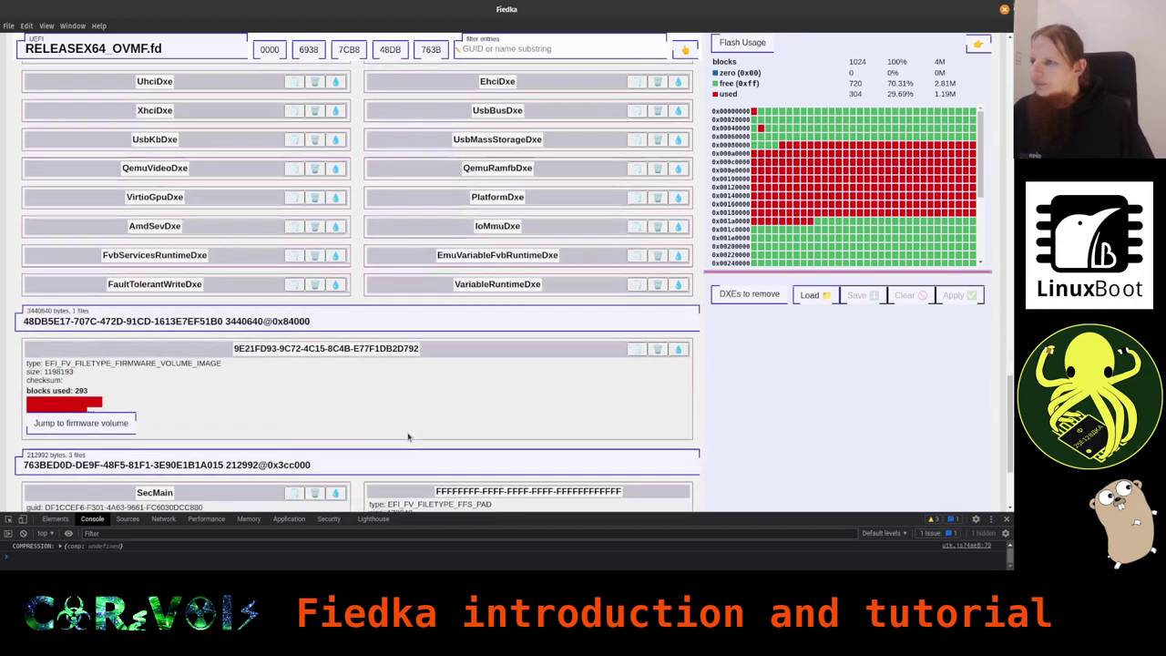
left_click(401, 280)
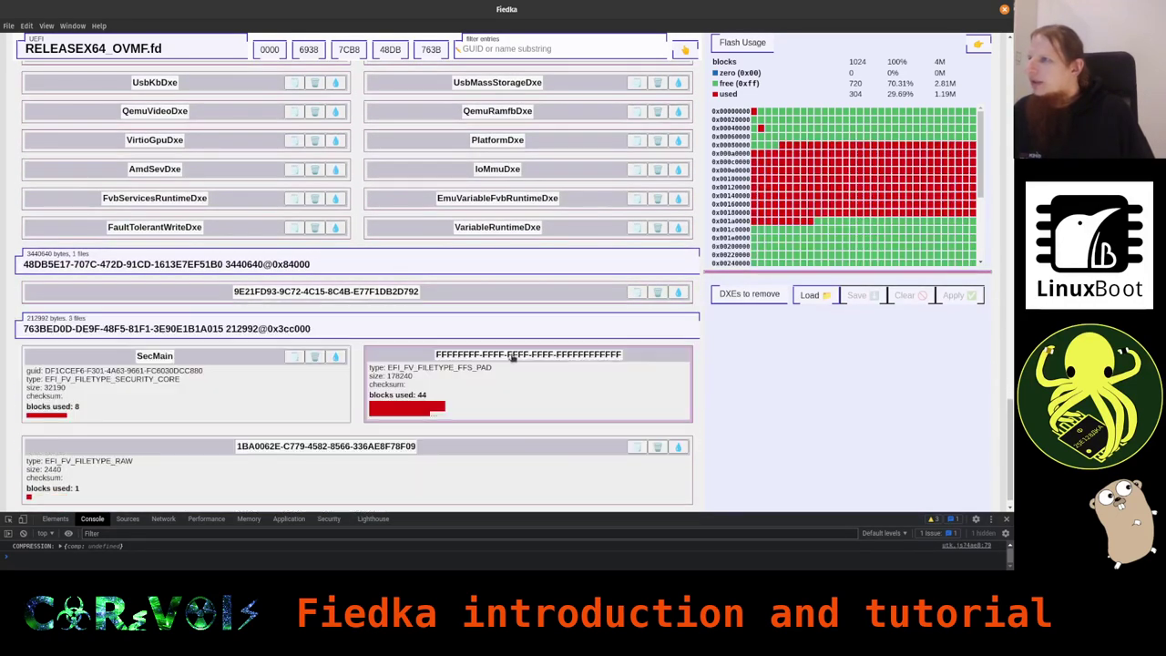
left_click(413, 284)
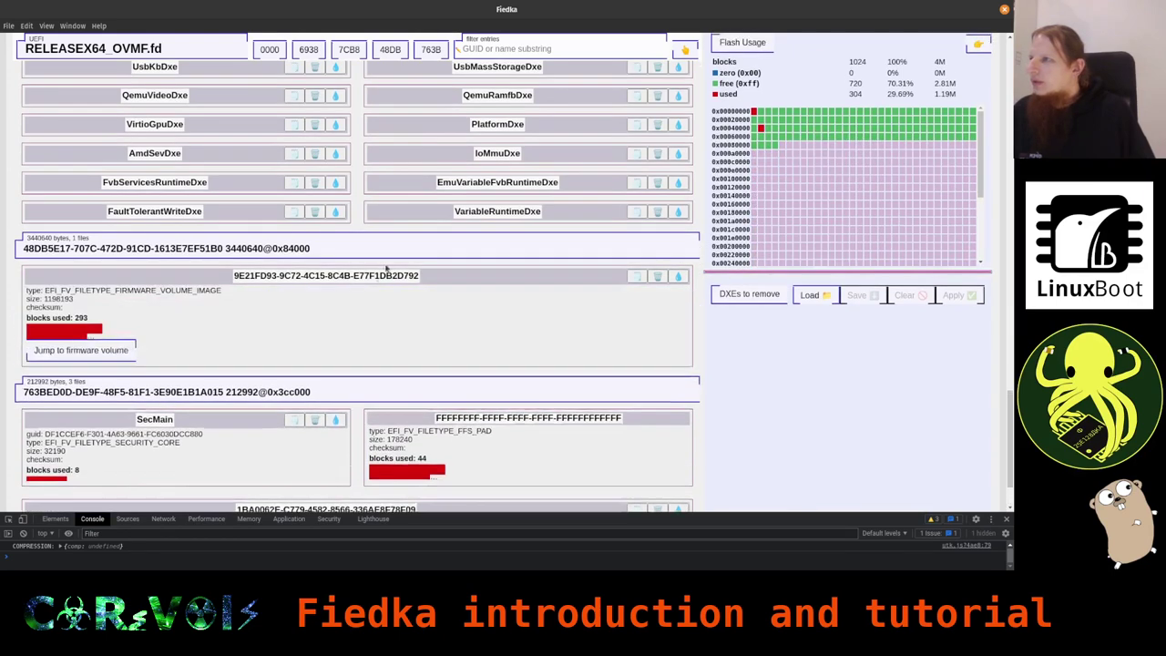
left_click(81, 351)
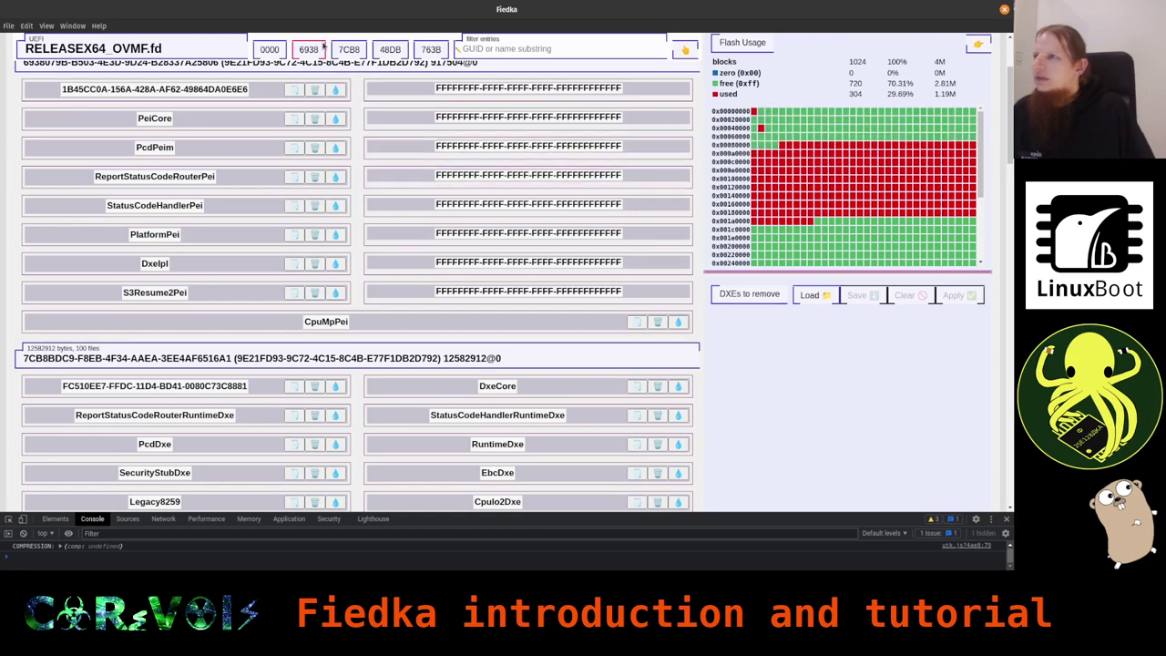
Step: Jump to the 48DB5E17 firmware volume, and return to the first volumes of the image
left_click(385, 49)
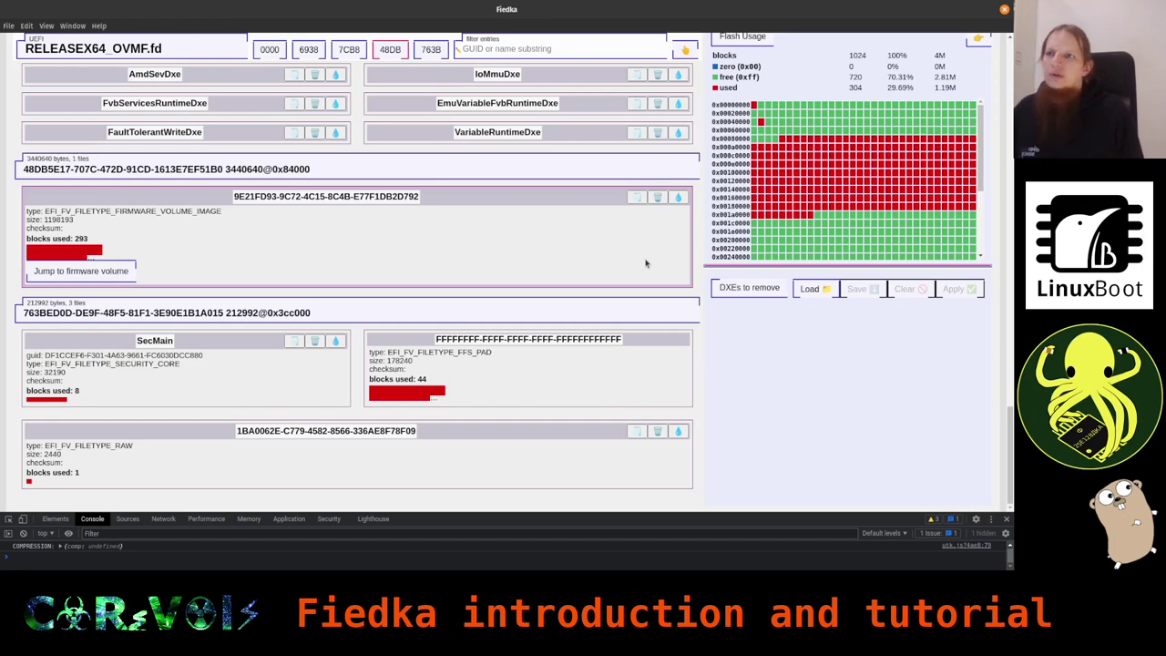
key("Home")
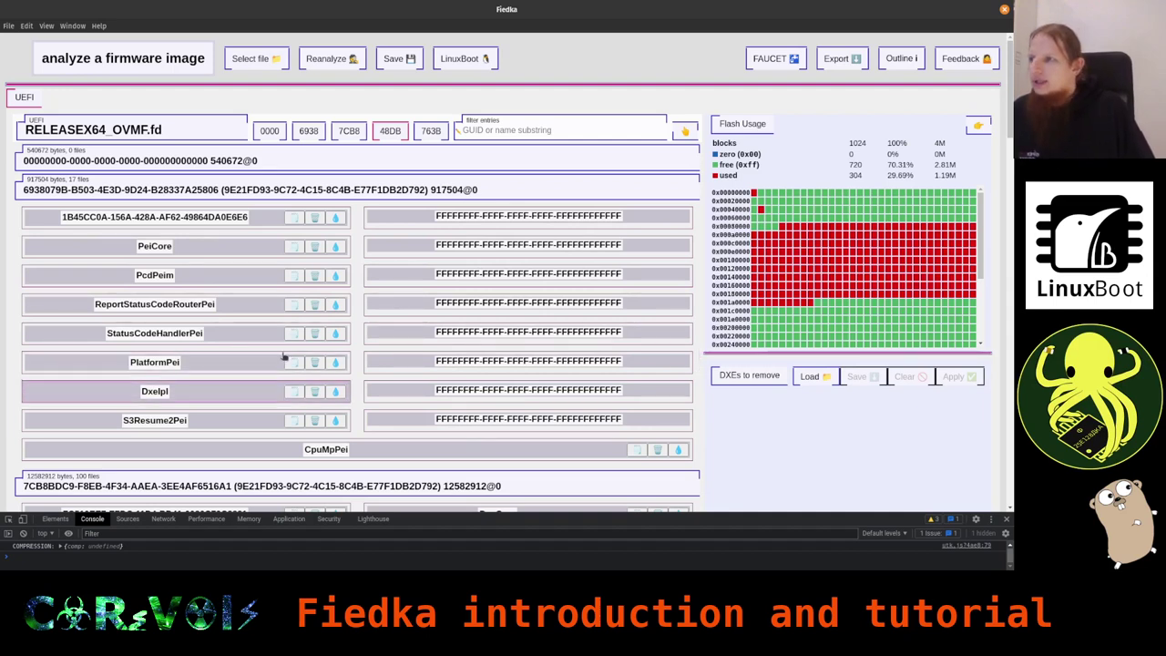
scroll(282, 445, "down", 2)
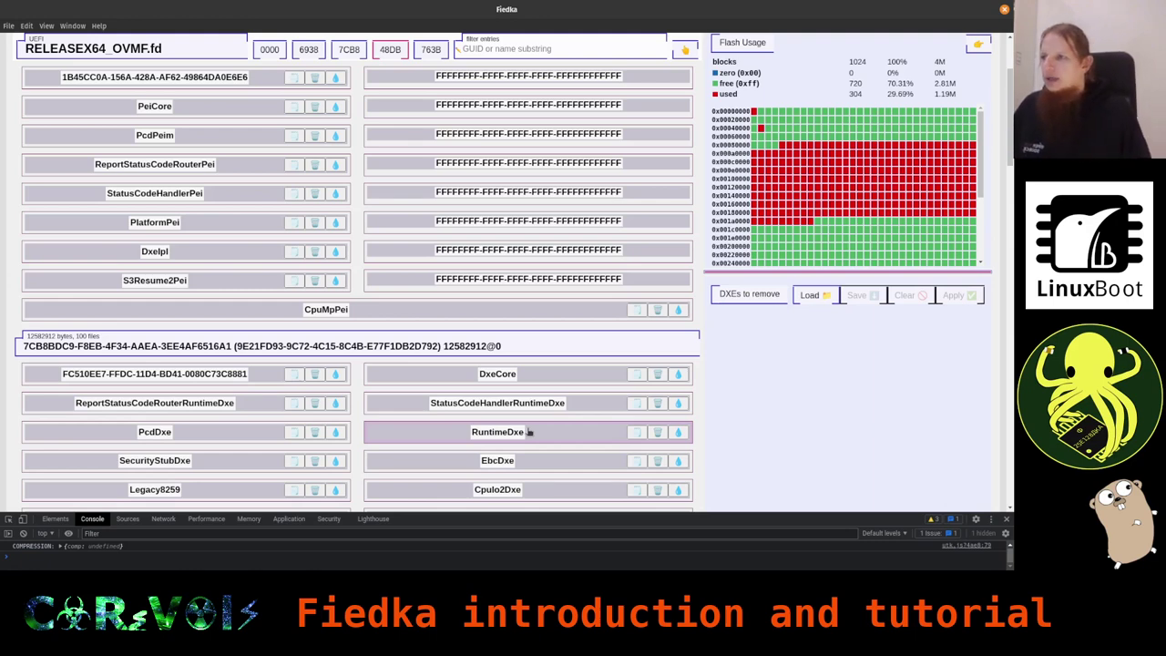
Step: Open a maximized terminal with enlarged text and change to the Downloads directory
key("ctrl+alt+t")
key("super+Up")
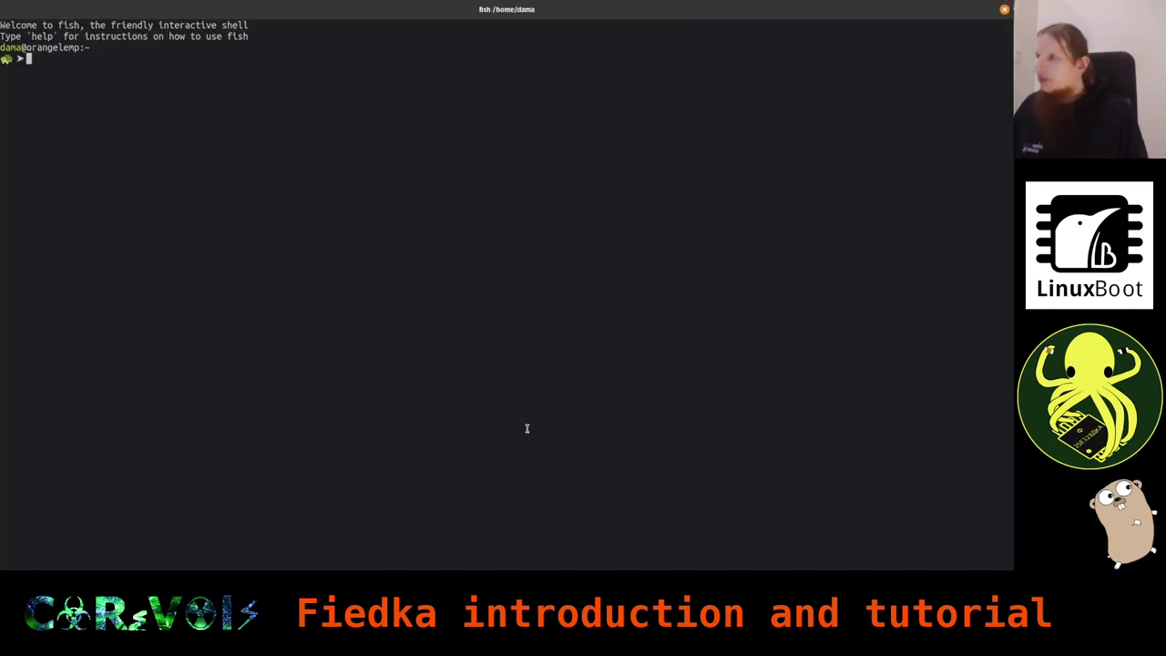
key("ctrl+plus")
key("ctrl+plus")
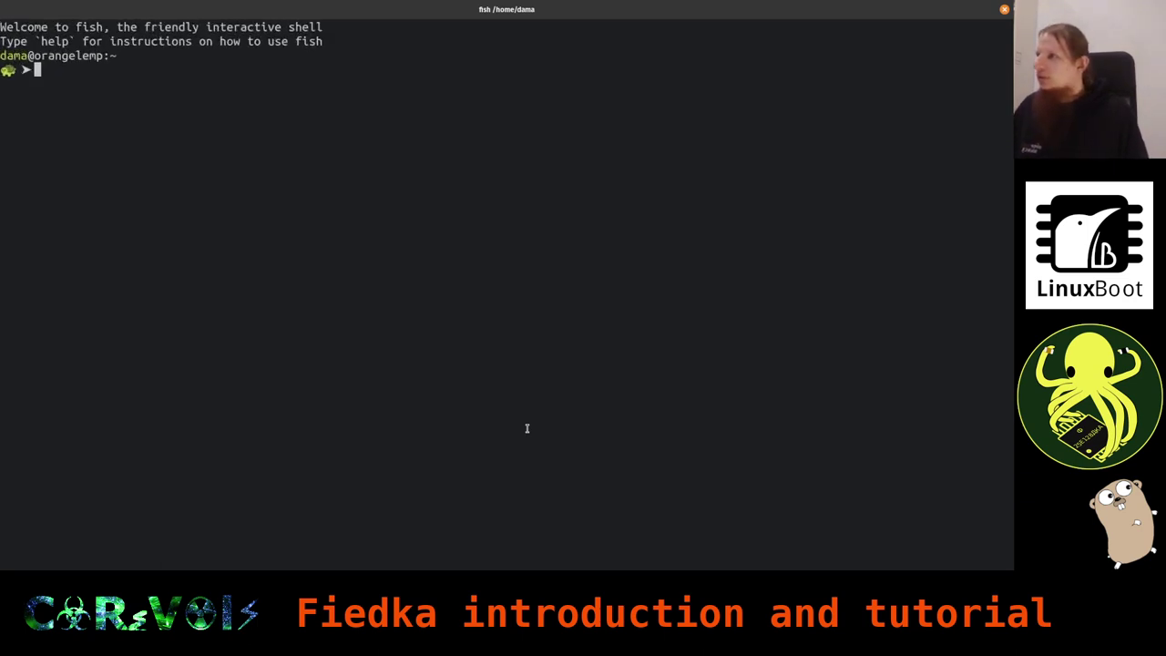
type("cd Dow")
key("Tab")
key("Return")
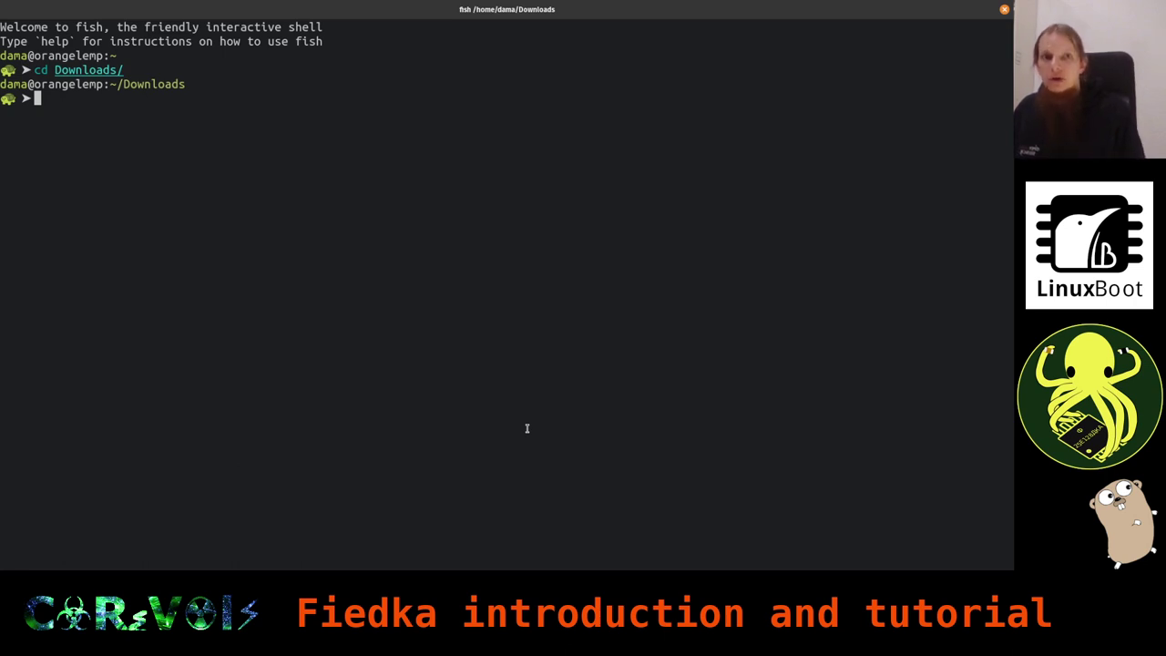
Step: Boot the original image with qemu-system-x86_64 -machine q35 -nographic -bios ~/Downloads/RELEASEX64_OVMF.fd
type("qem")
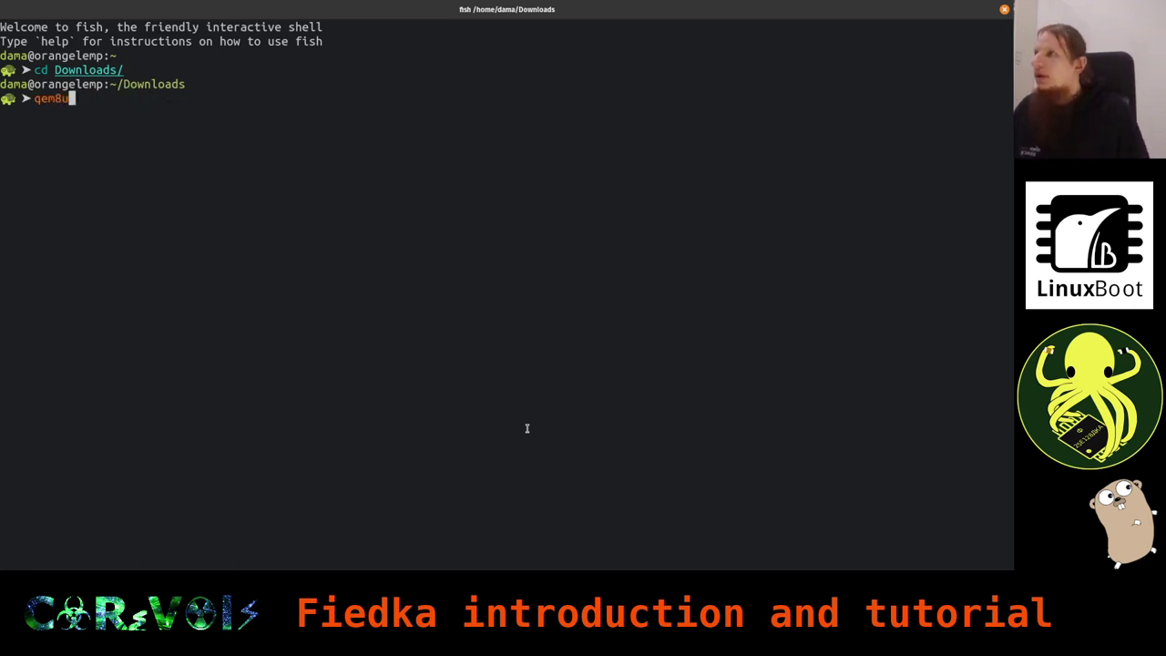
type("u")
key("Right")
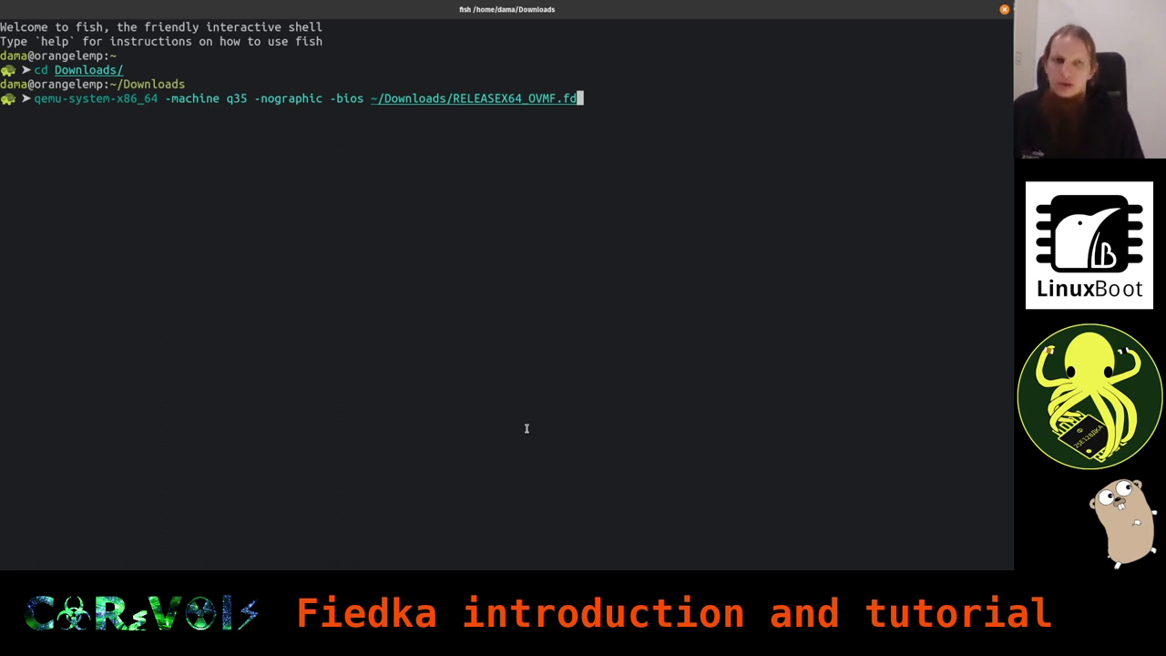
key("Return")
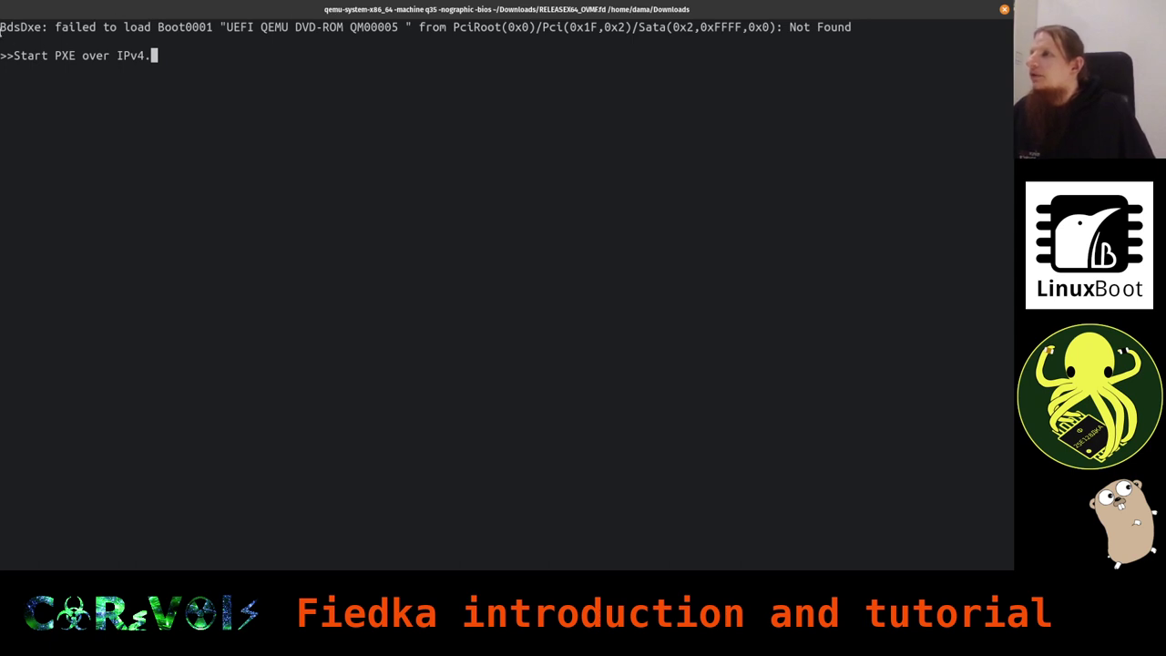
Step: Highlight BdsDxe in the boot output and terminate the QEMU session
left_click_drag(2, 27, 42, 26)
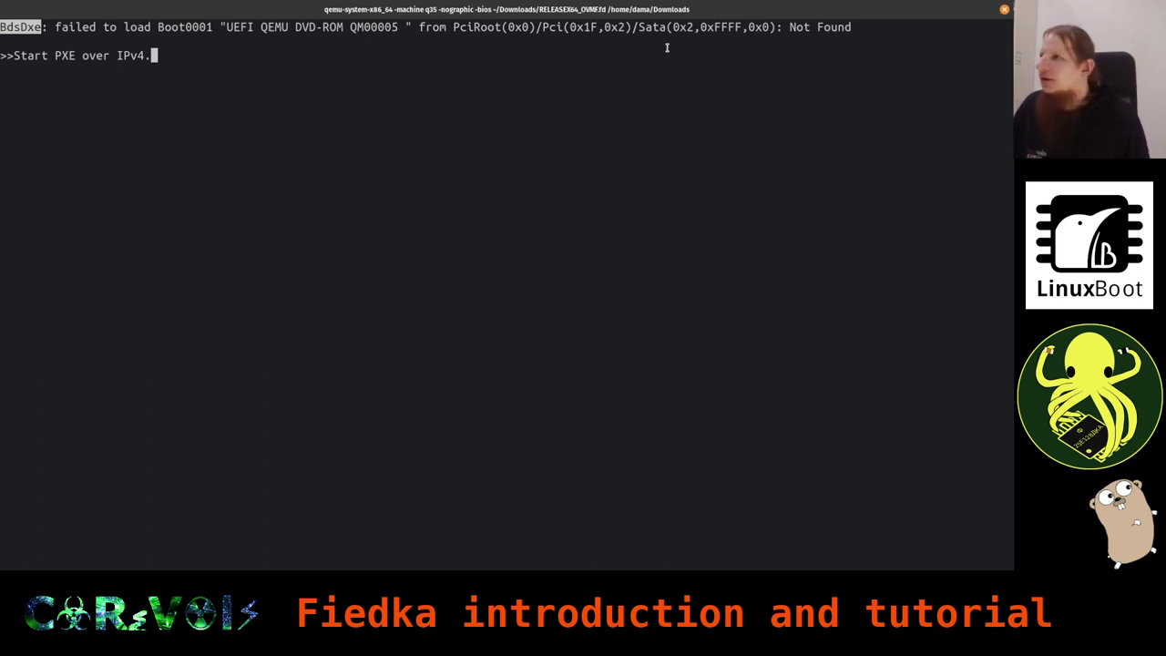
key("ctrl+a")
key("x")
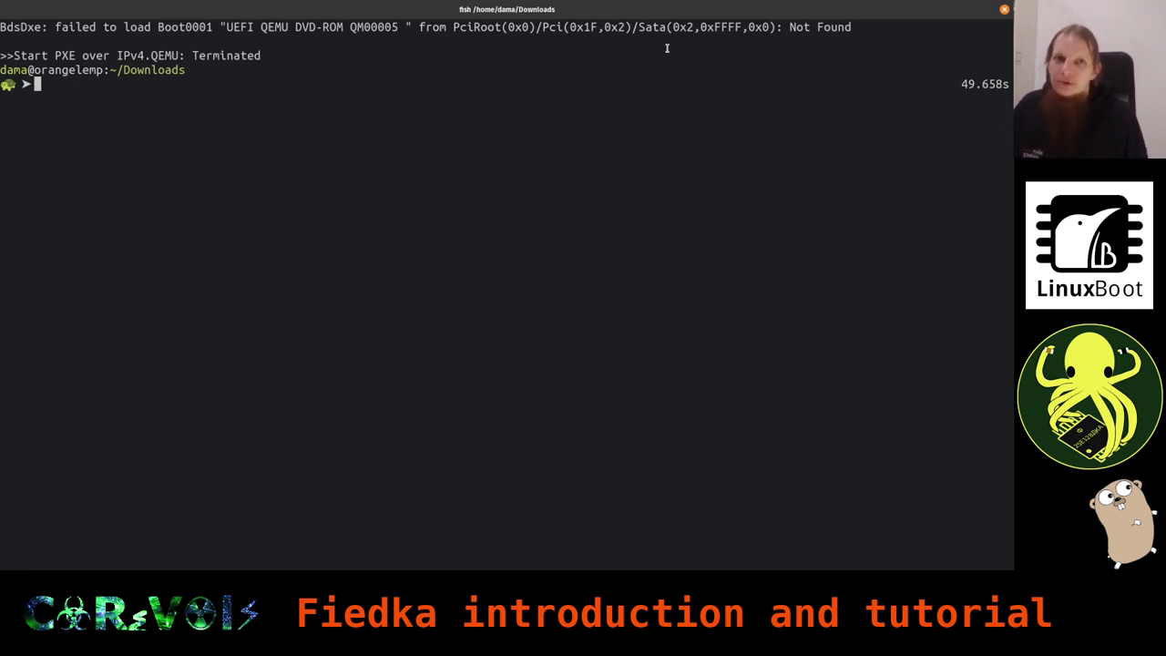
Step: Switch back to Fiedka and load RELEASEX64_OVMF.removals.json as the list of DXEs to remove
key("alt+Tab")
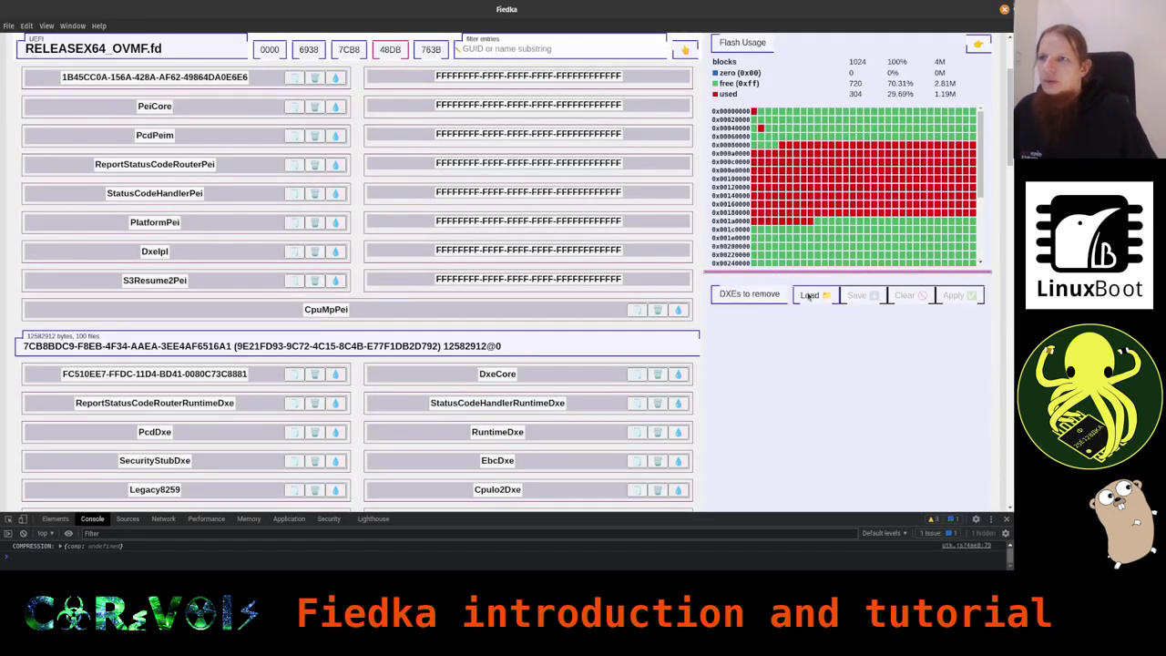
left_click(808, 296)
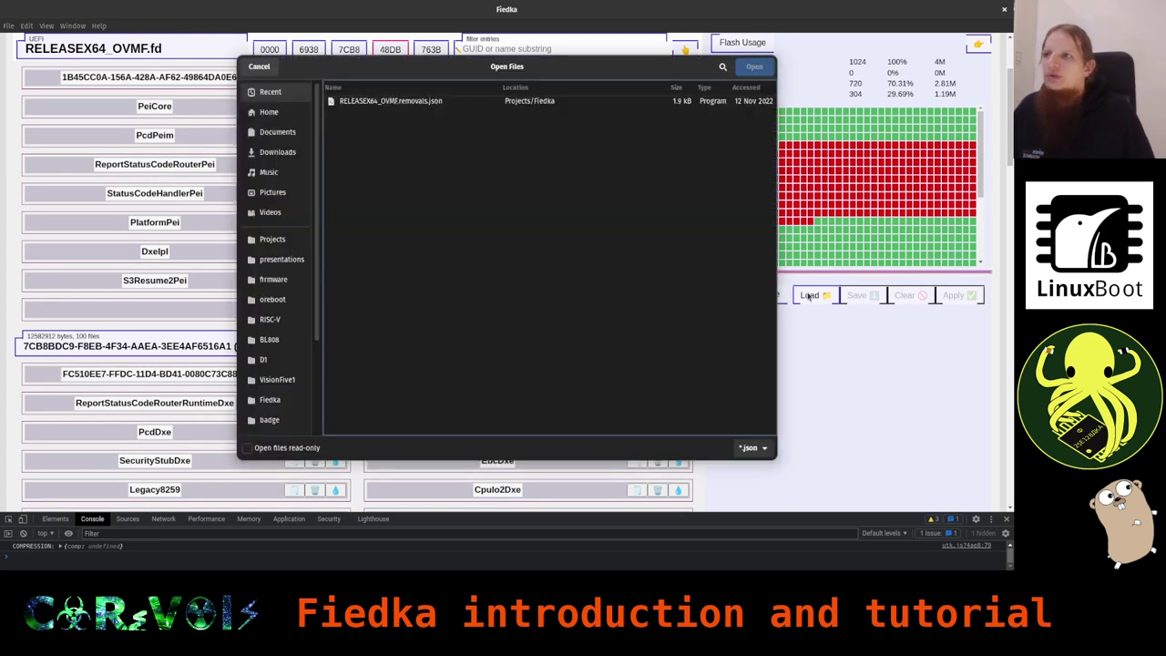
left_click(447, 102)
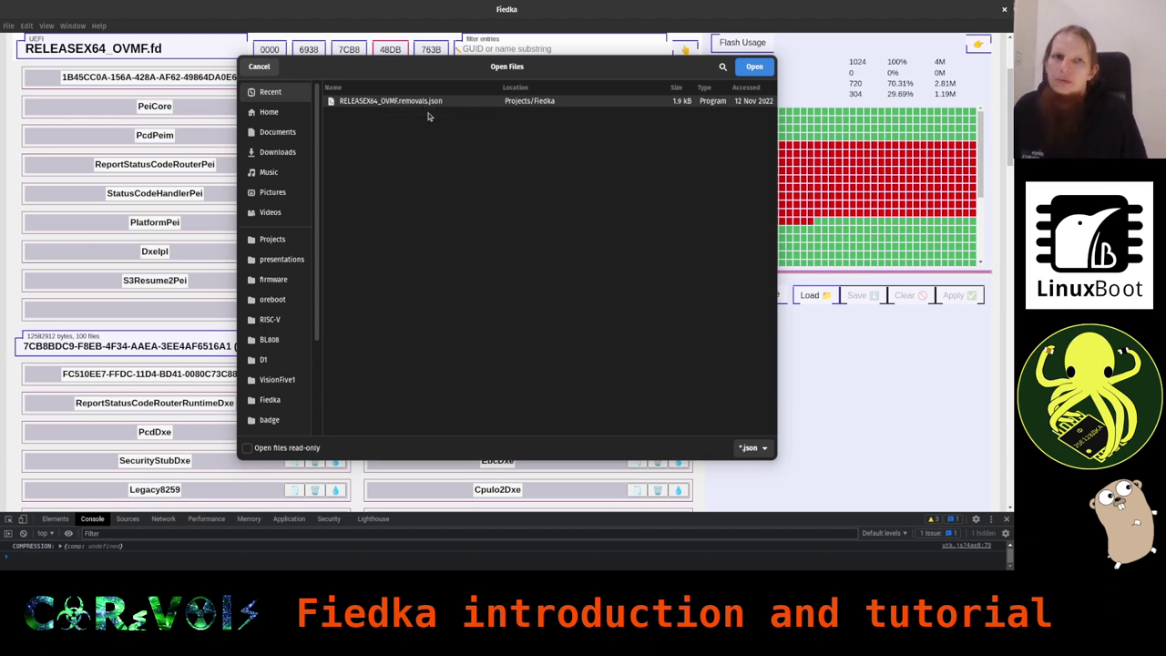
left_click(754, 66)
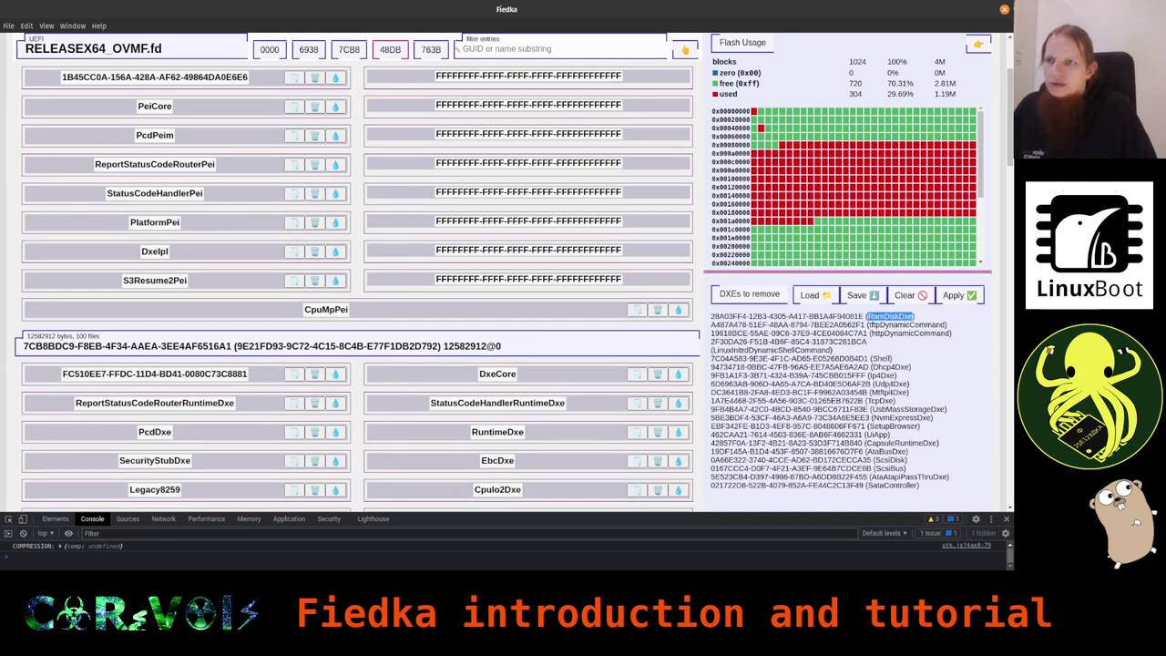
Step: Highlight entries such as Dhcp4Dxe and AtaBusDxe in the list of DXEs to remove, and clear the highlight
double_click(891, 367)
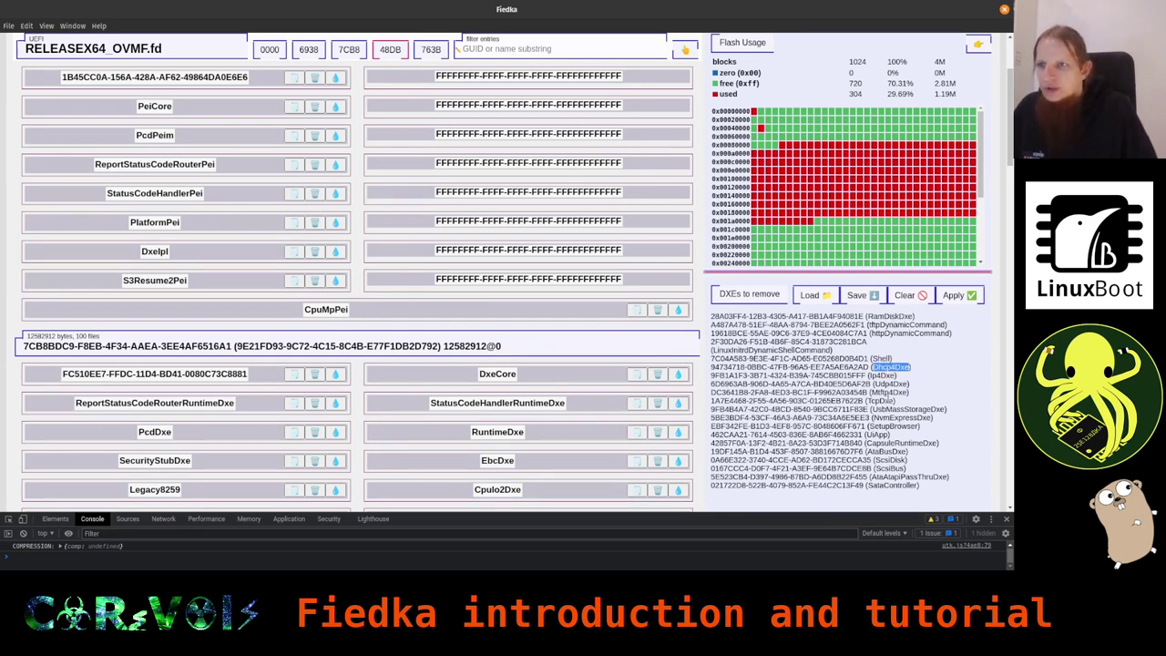
double_click(889, 391)
double_click(888, 425)
double_click(887, 451)
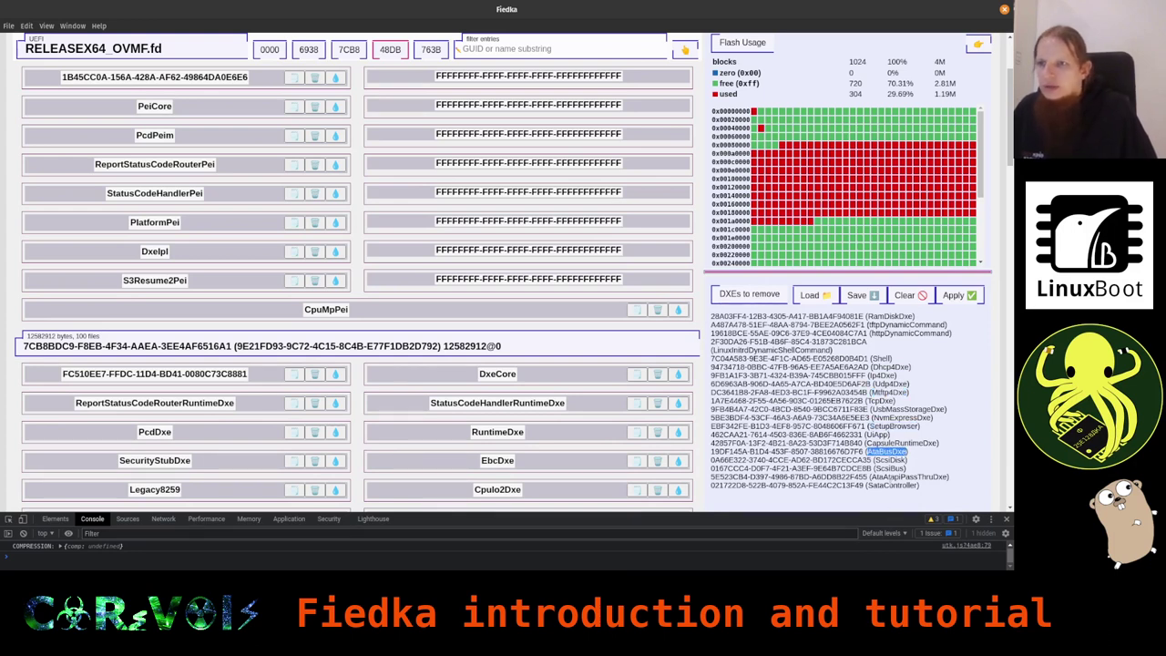
left_click(853, 497)
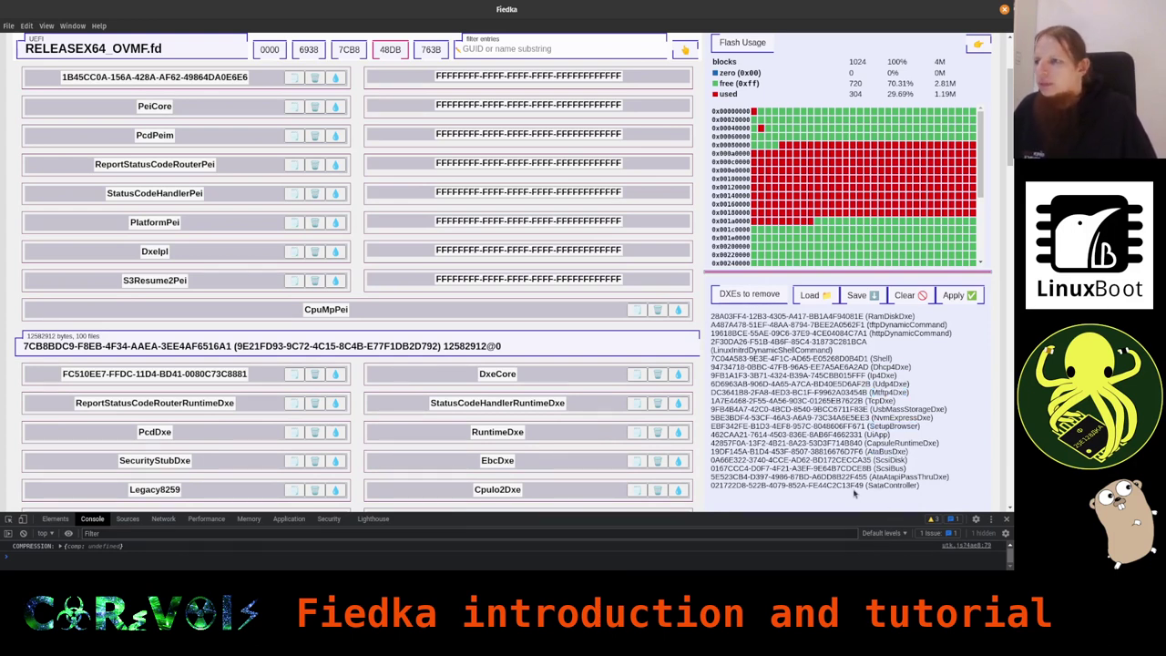
Step: Mark GraphicsConsoleDxe for removal as well, and apply the DXE removal list to the image
scroll(429, 425, "down", 3)
scroll(434, 441, "down", 6)
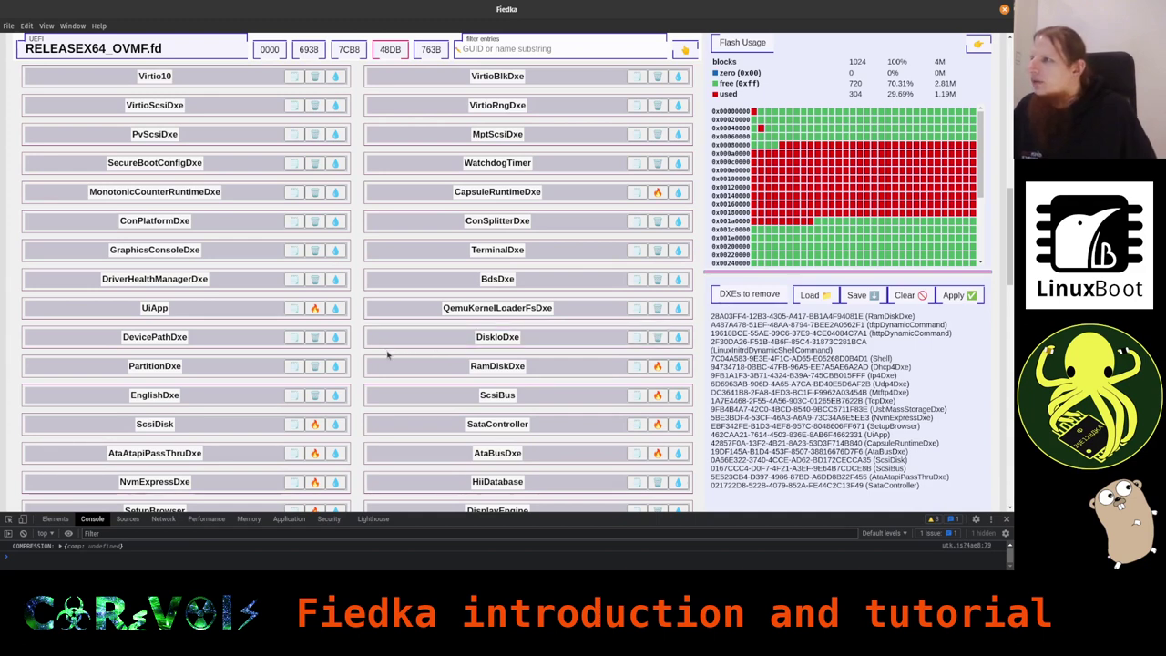
scroll(387, 355, "up", 3)
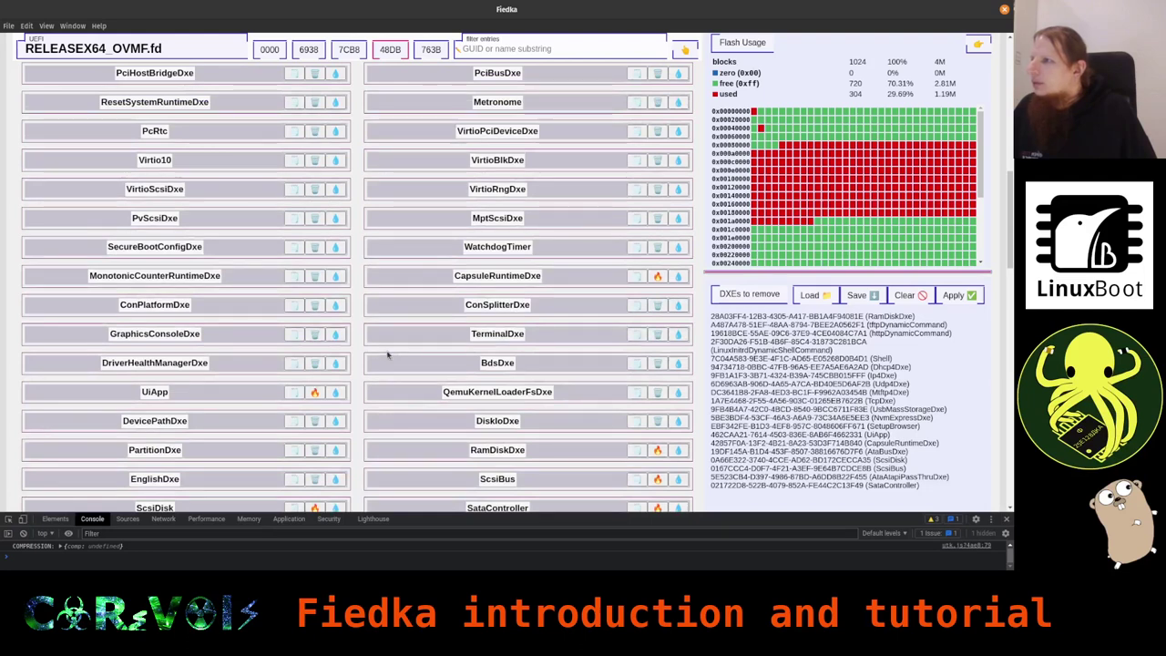
left_click(315, 335)
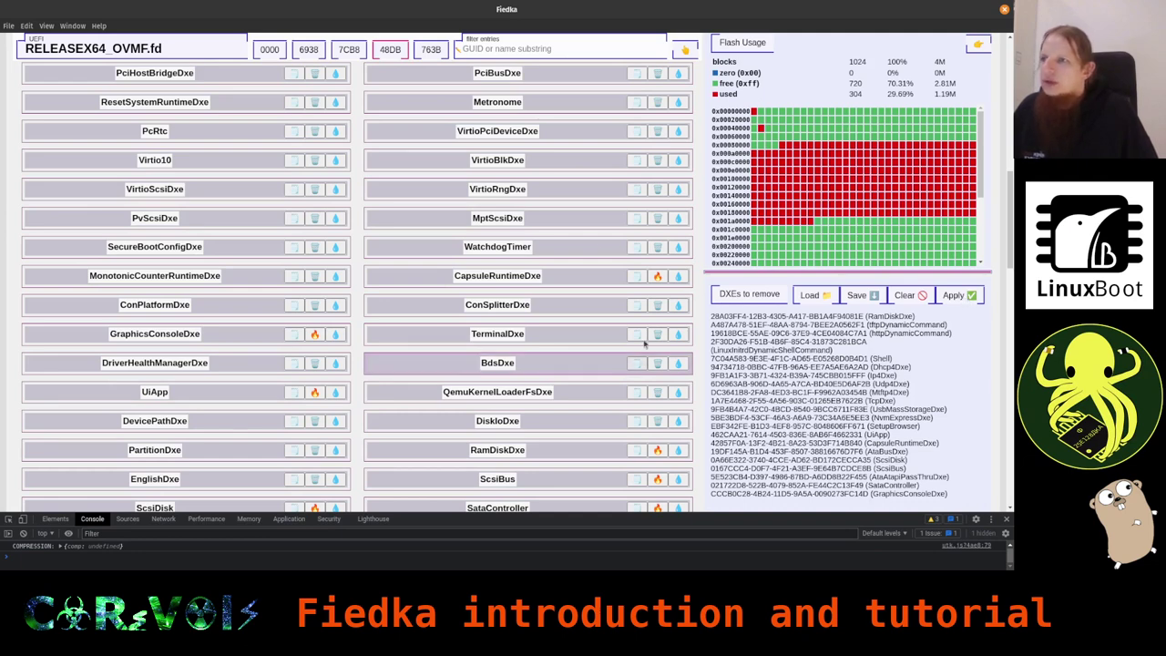
left_click(979, 303)
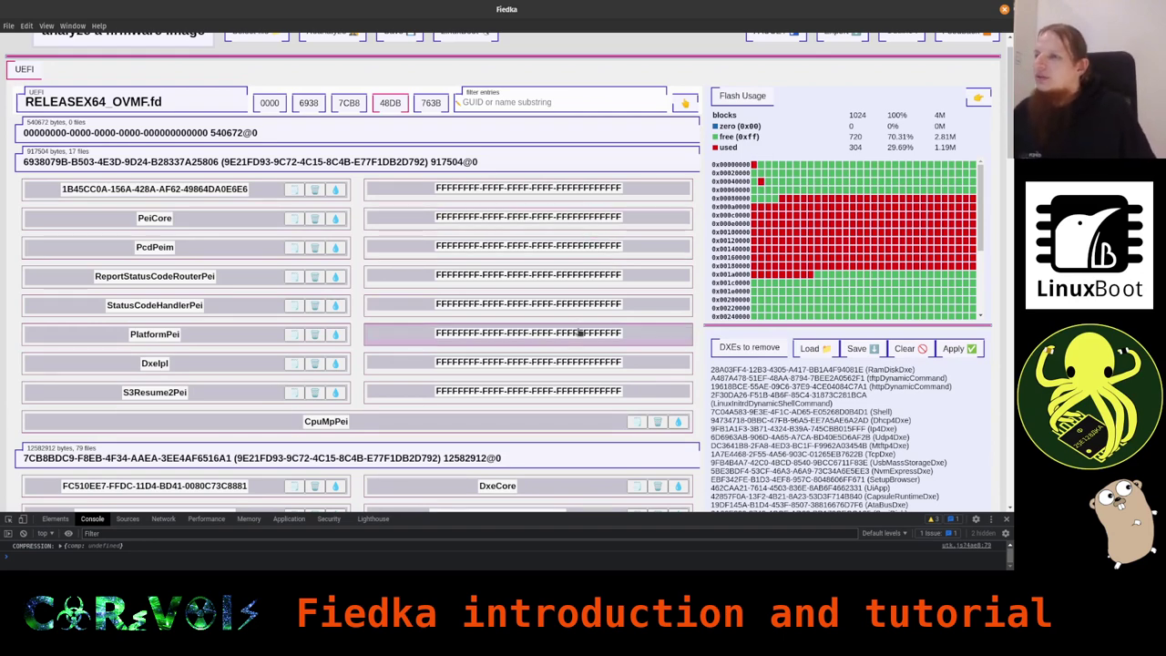
Step: Examine the remaining entries of the 7CB8BDC9 volume and the flash usage map, including the size of the free space
scroll(579, 333, "down", 15)
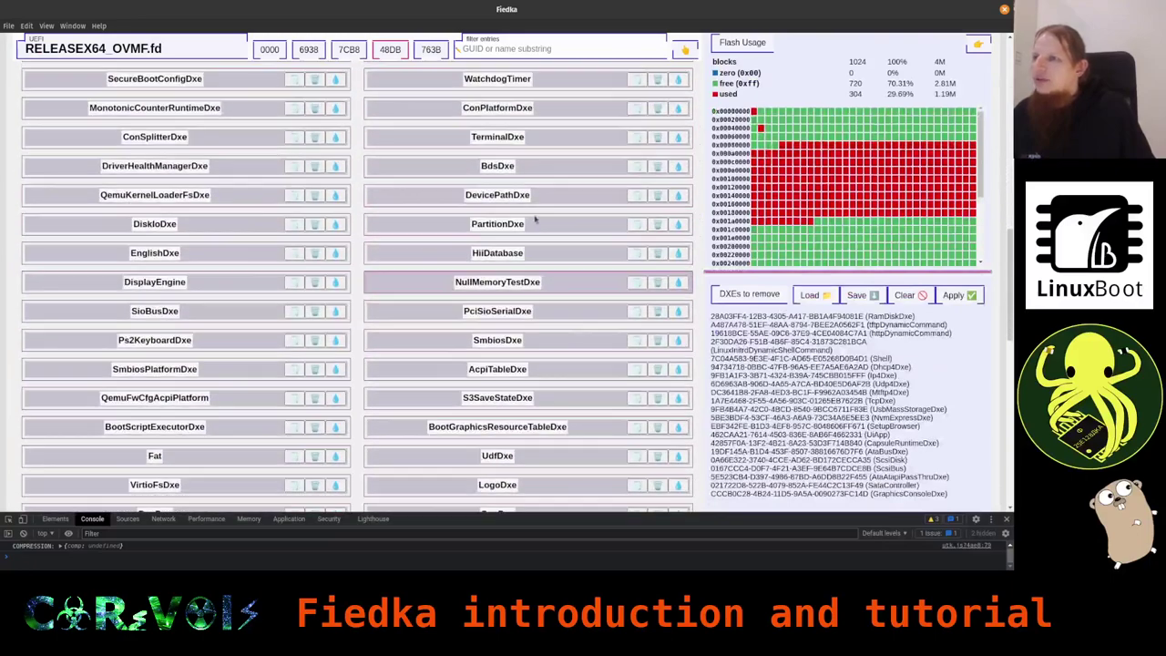
scroll(535, 219, "down", 2)
scroll(535, 218, "up", 7)
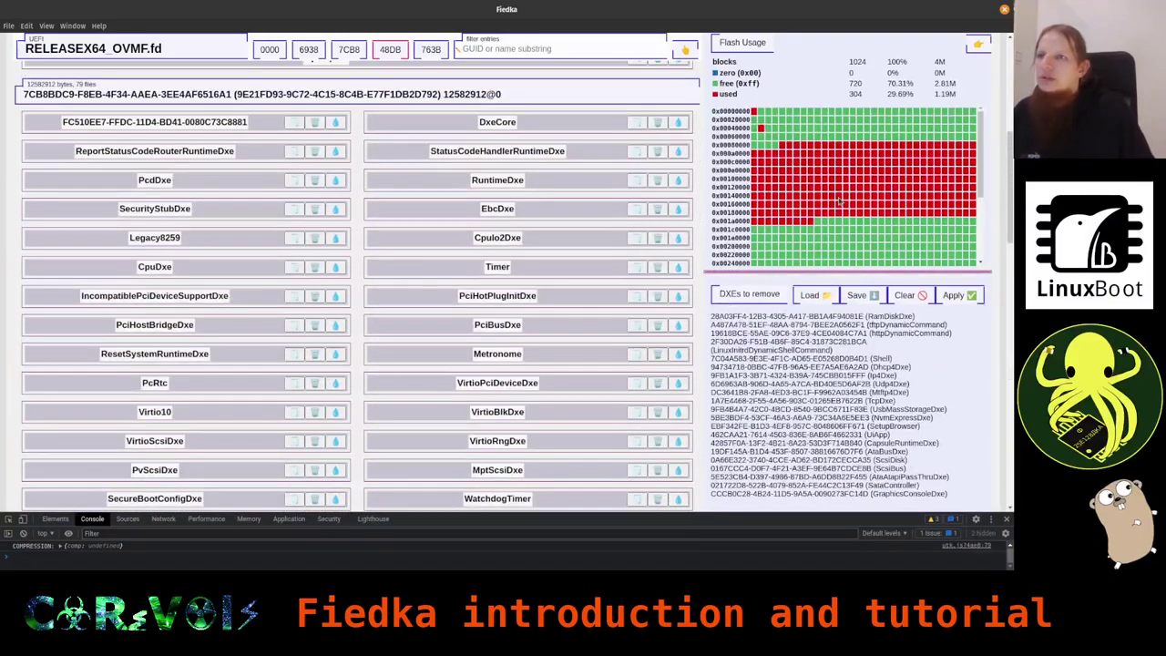
scroll(817, 183, "down", 3)
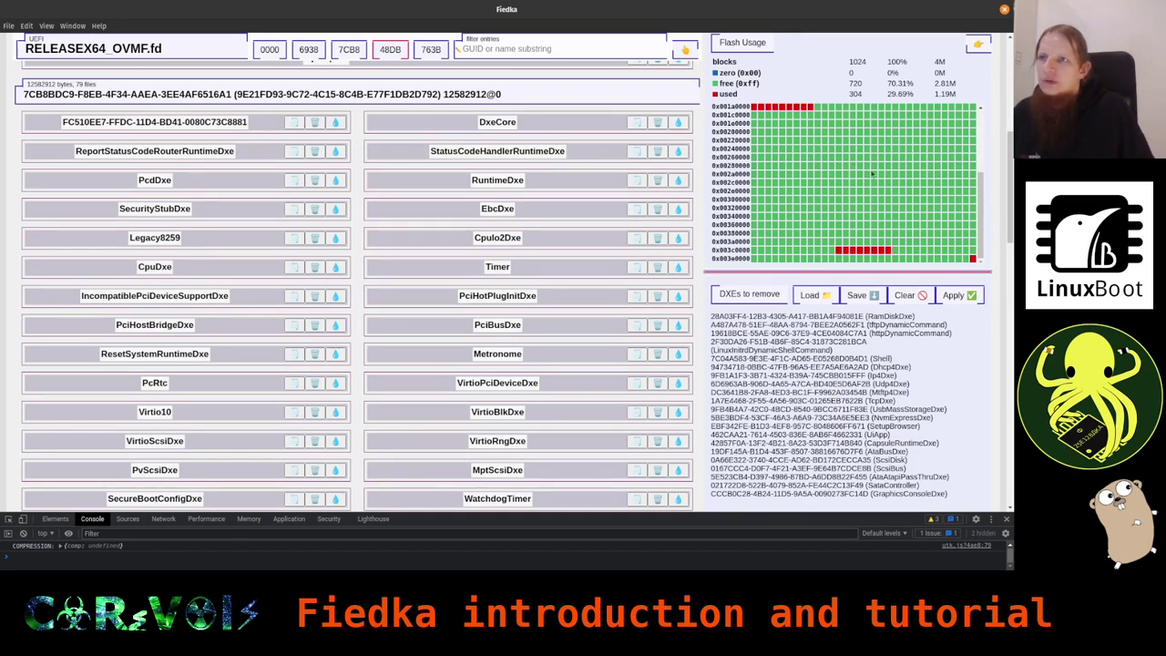
scroll(874, 184, "up", 3)
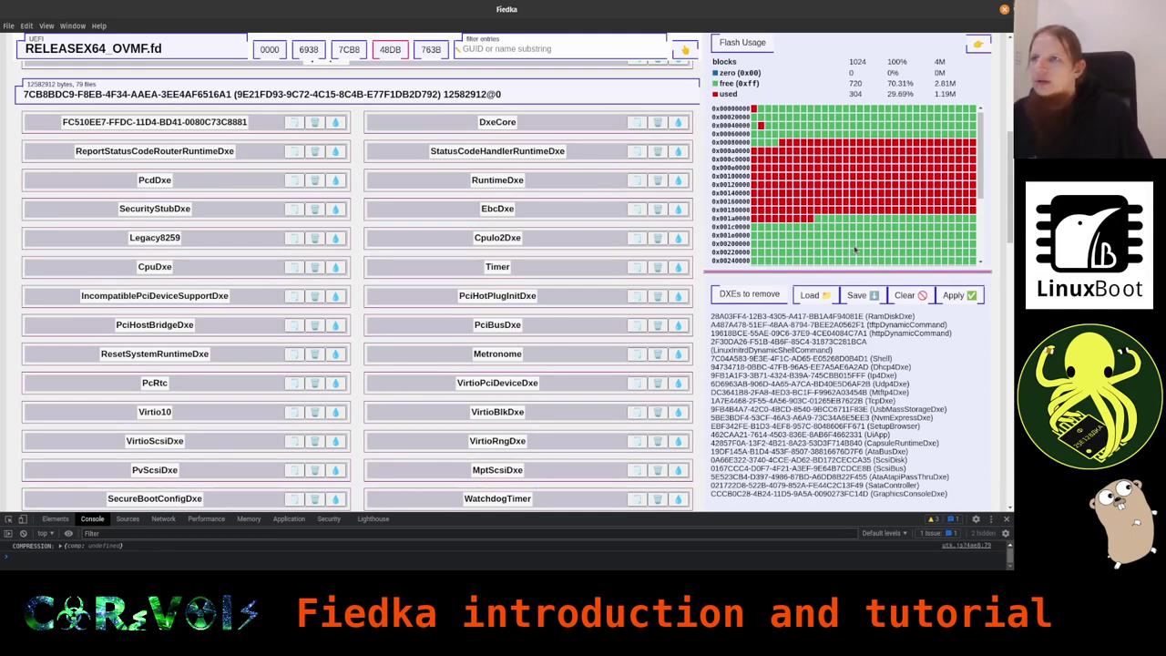
scroll(860, 227, "up", 1)
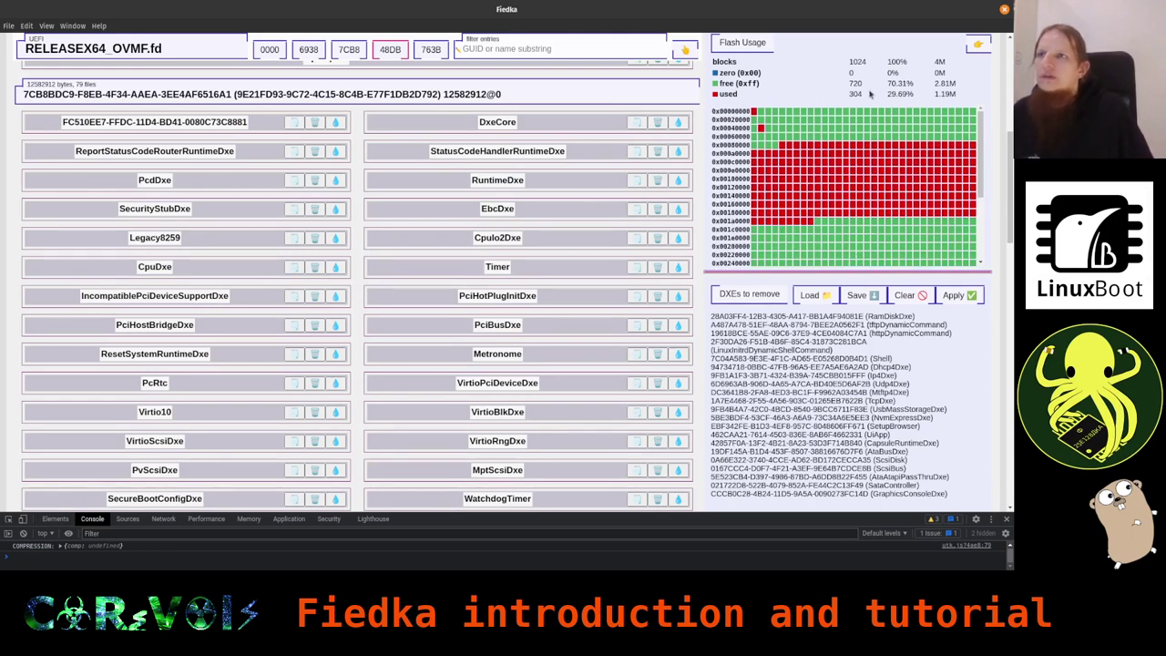
scroll(914, 96, "up", 3)
double_click(933, 82)
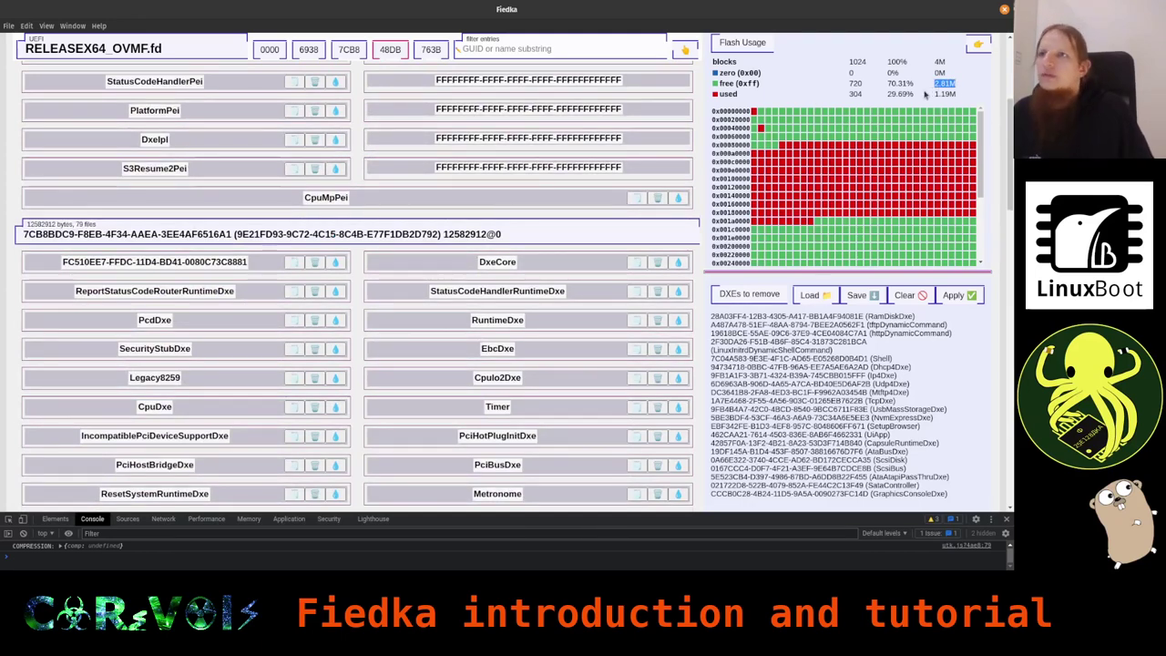
left_click(838, 125)
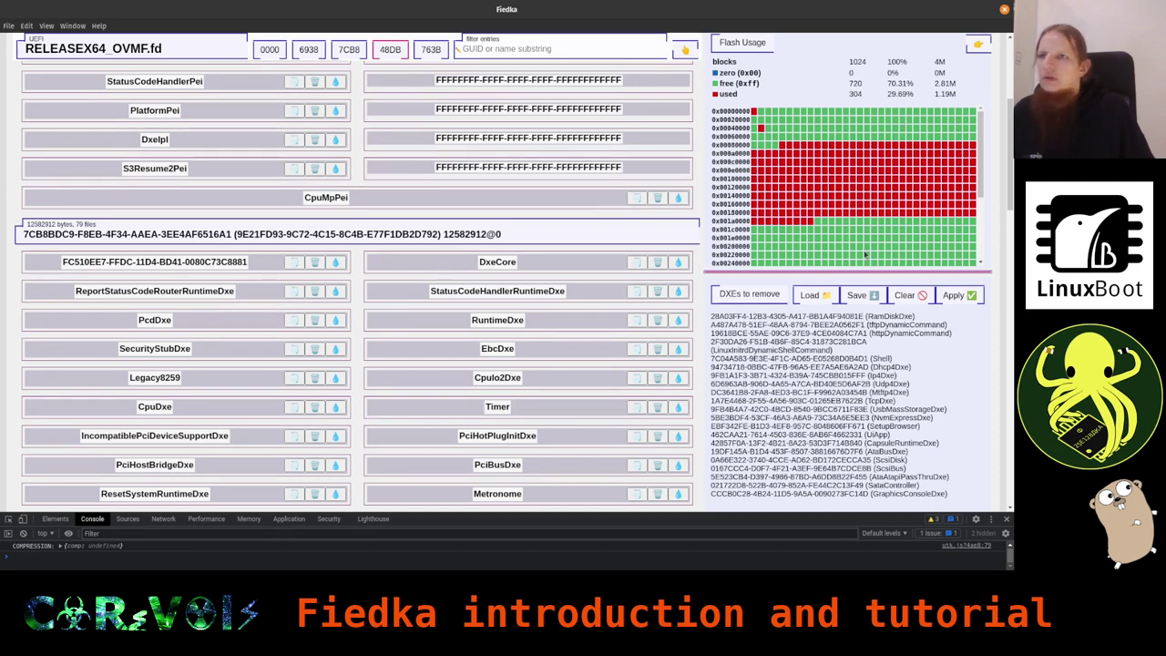
scroll(902, 208, "down", 1)
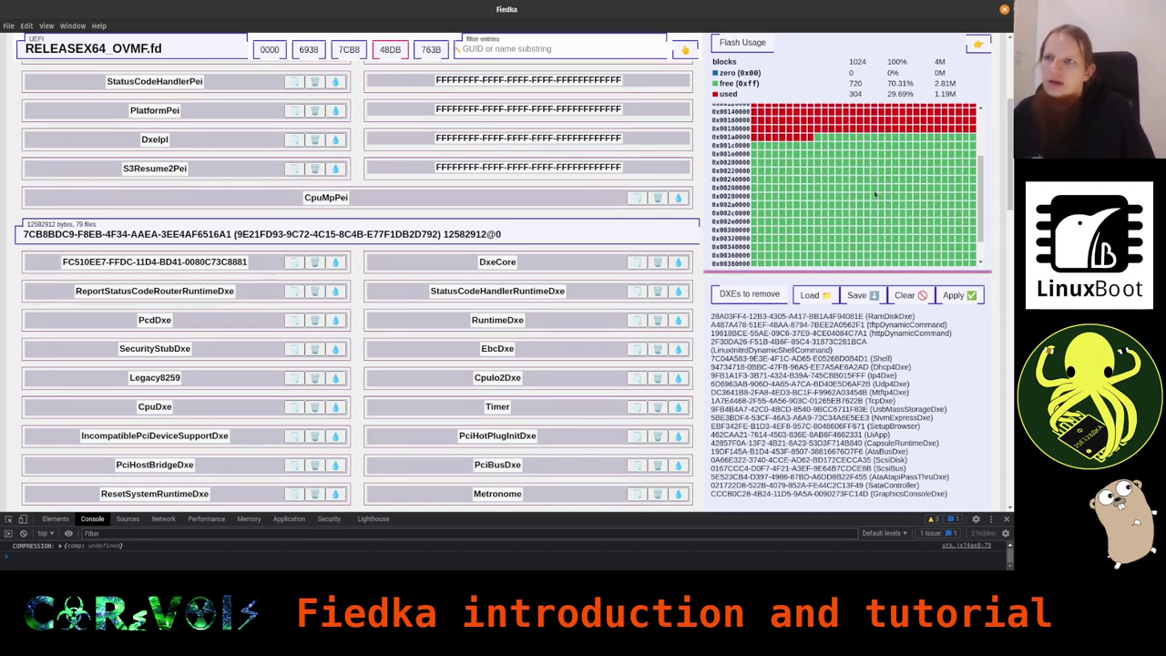
scroll(808, 261, "up", 1)
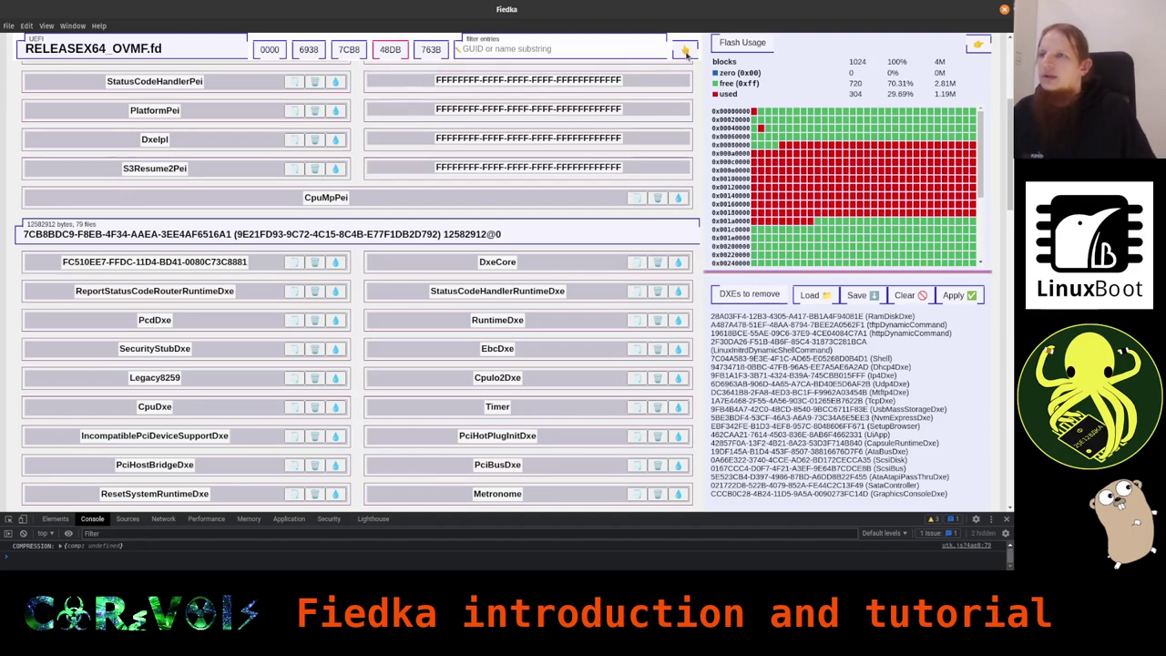
Step: Load the minilb file from the Fiedka folder as the LinuxBoot payload
scroll(685, 50, "up", 3)
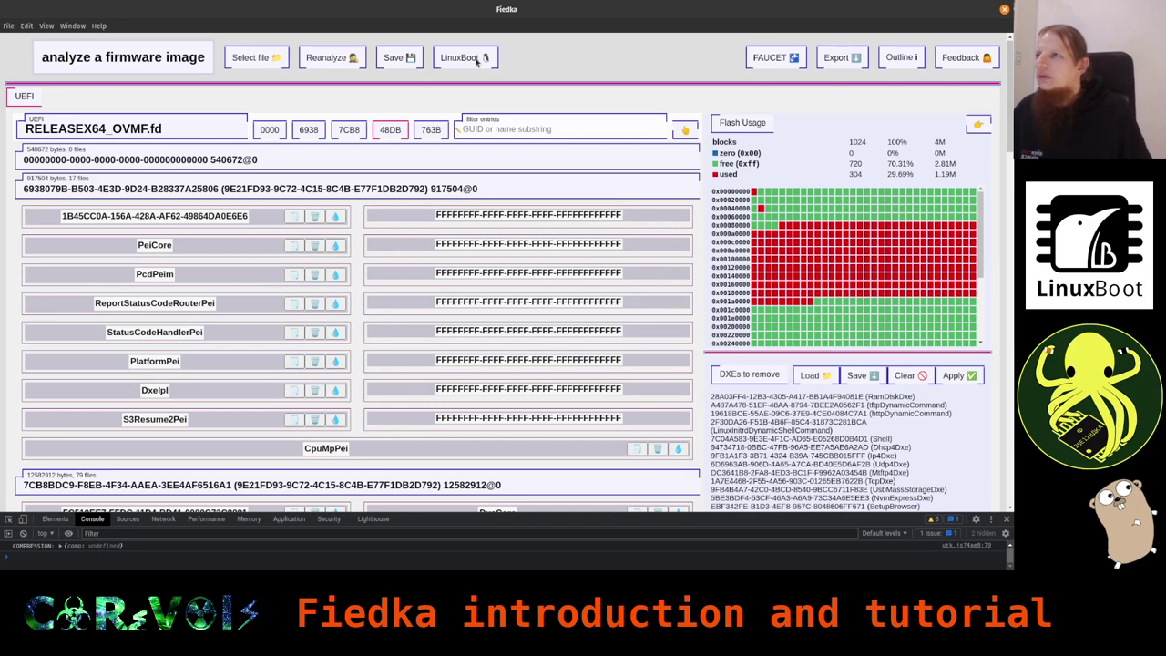
left_click(477, 61)
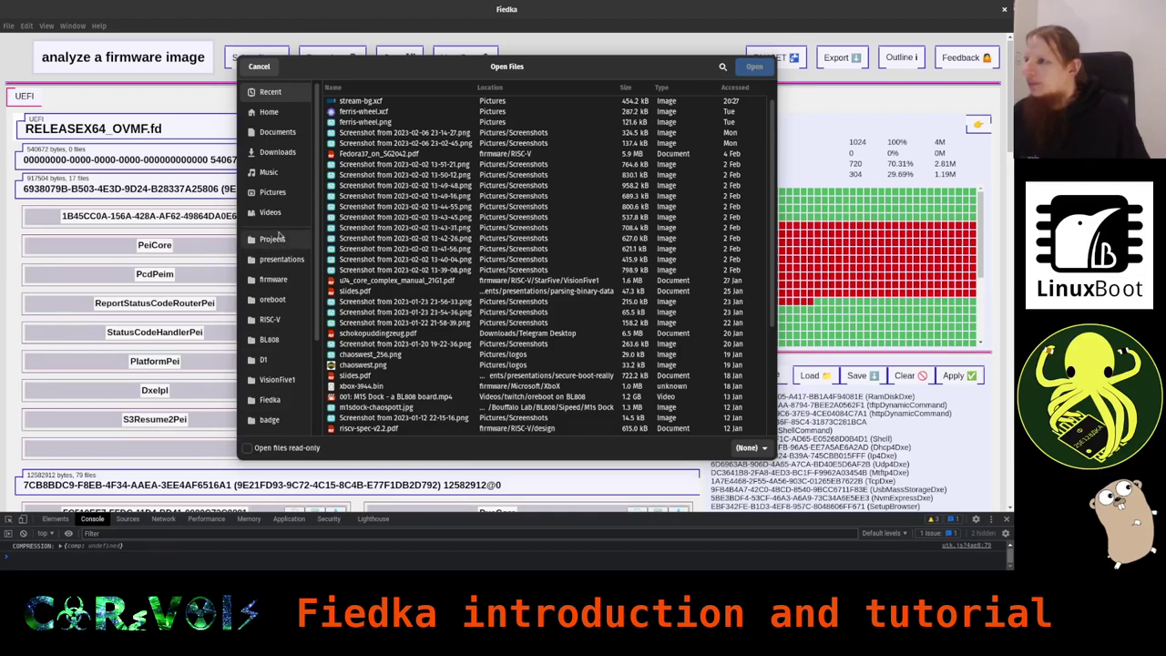
left_click(270, 399)
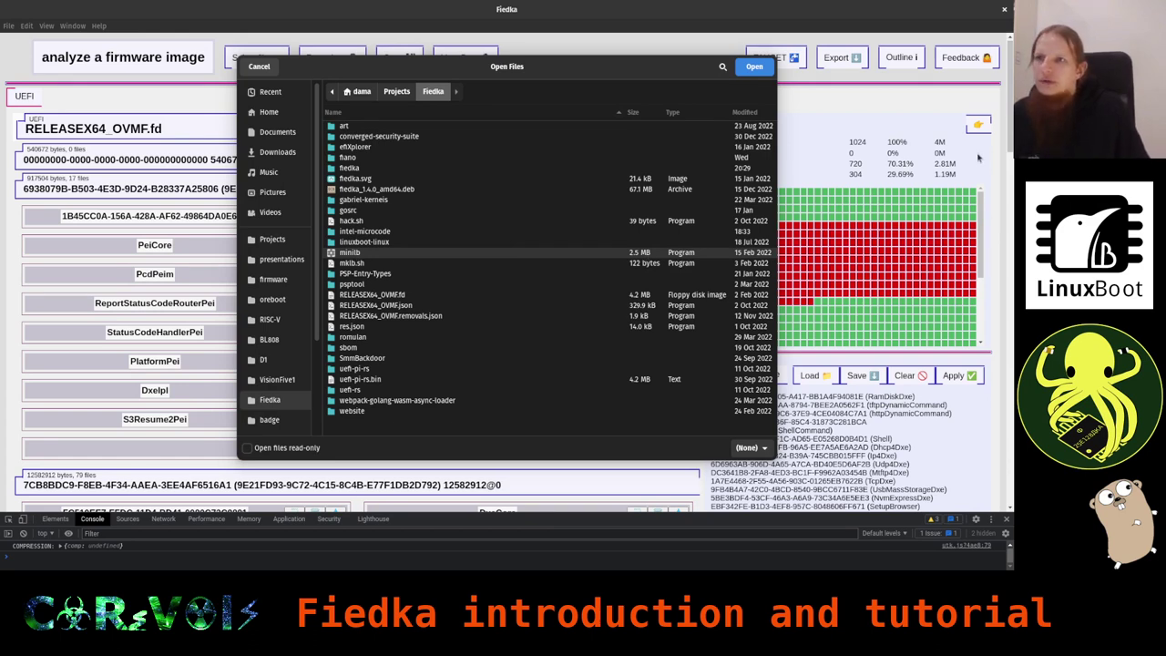
left_click(754, 67)
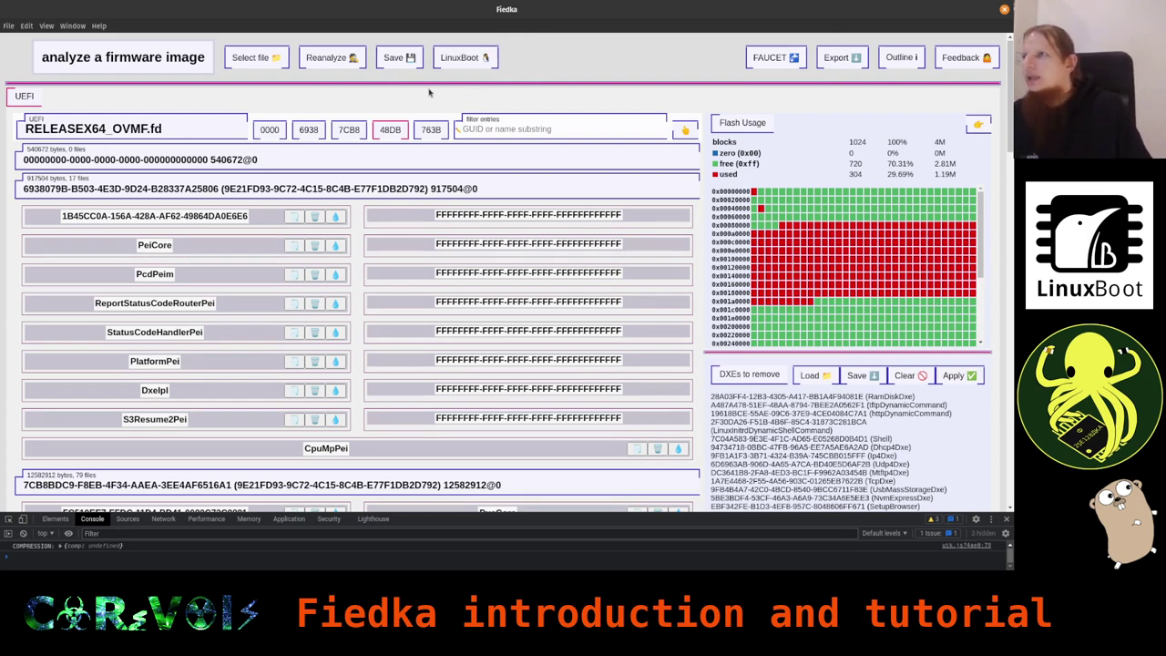
Step: Save the modified firmware image in Downloads as RELEASEX64_OVMF.fd.livedemo
left_click(387, 58)
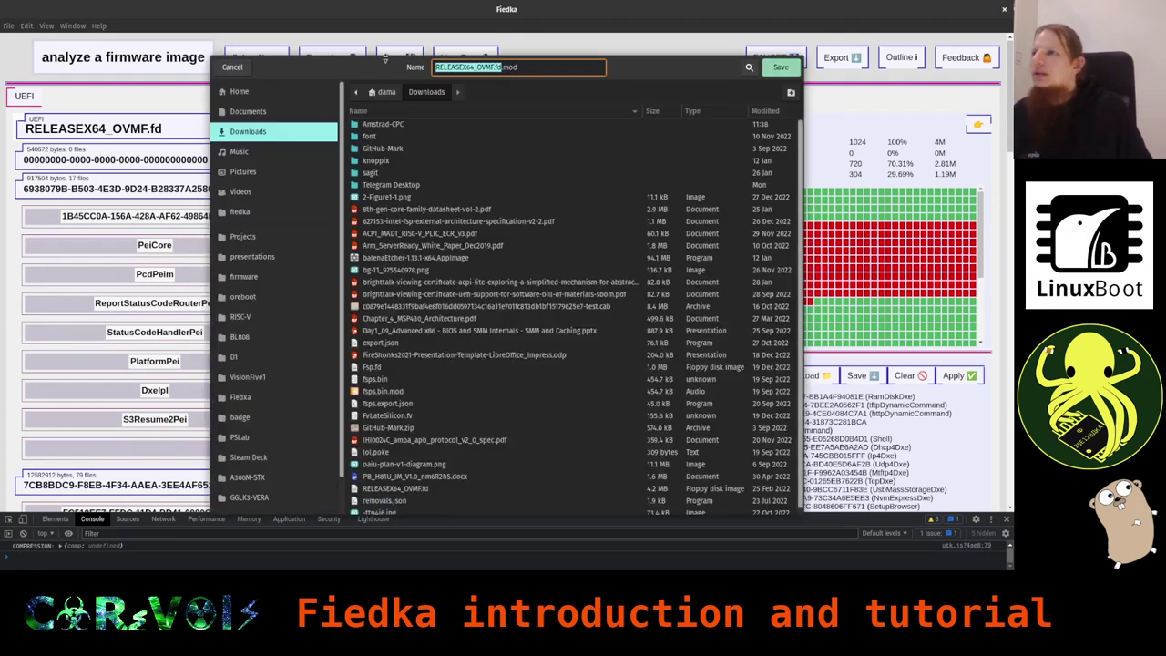
double_click(510, 66)
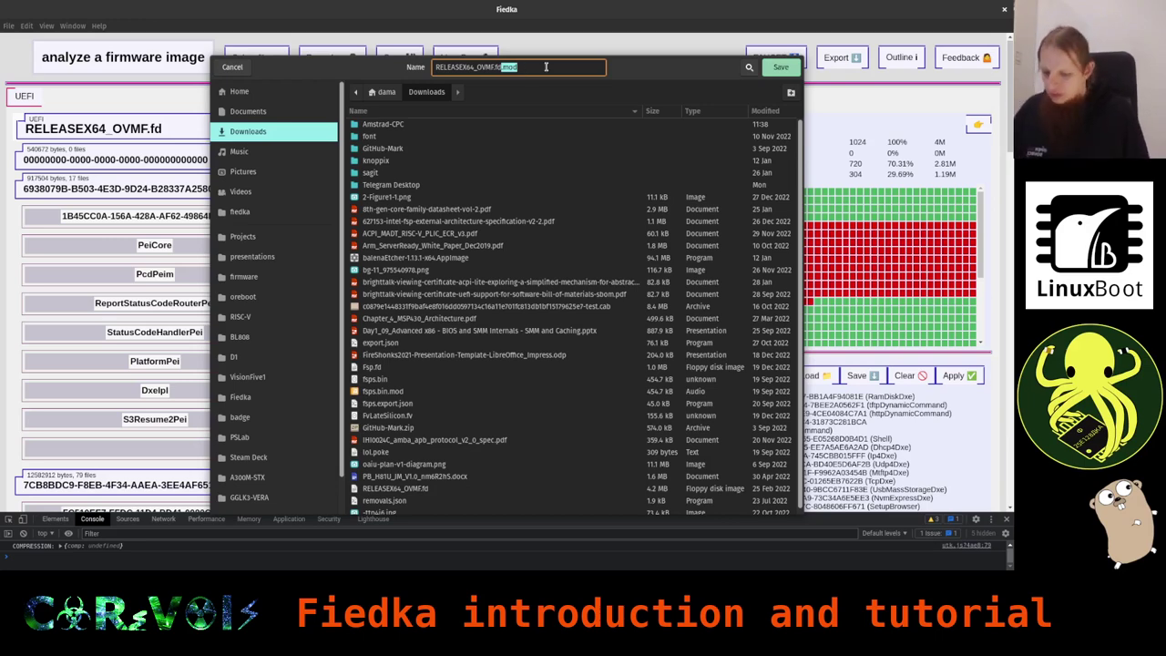
key("BackSpace")
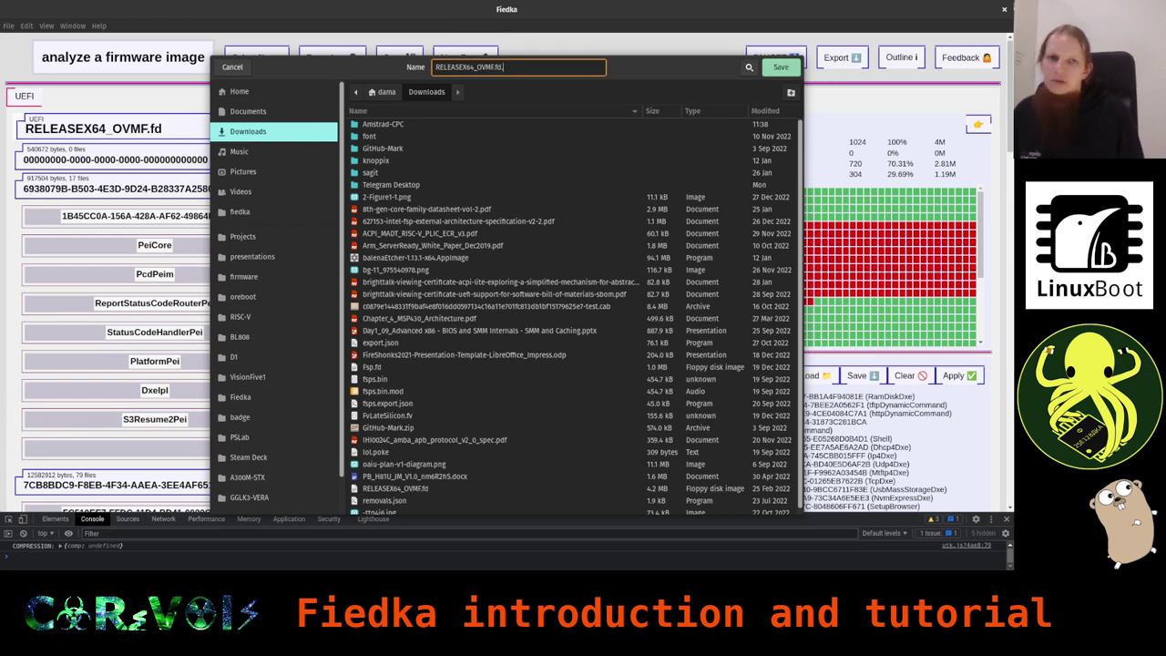
key("BackSpace")
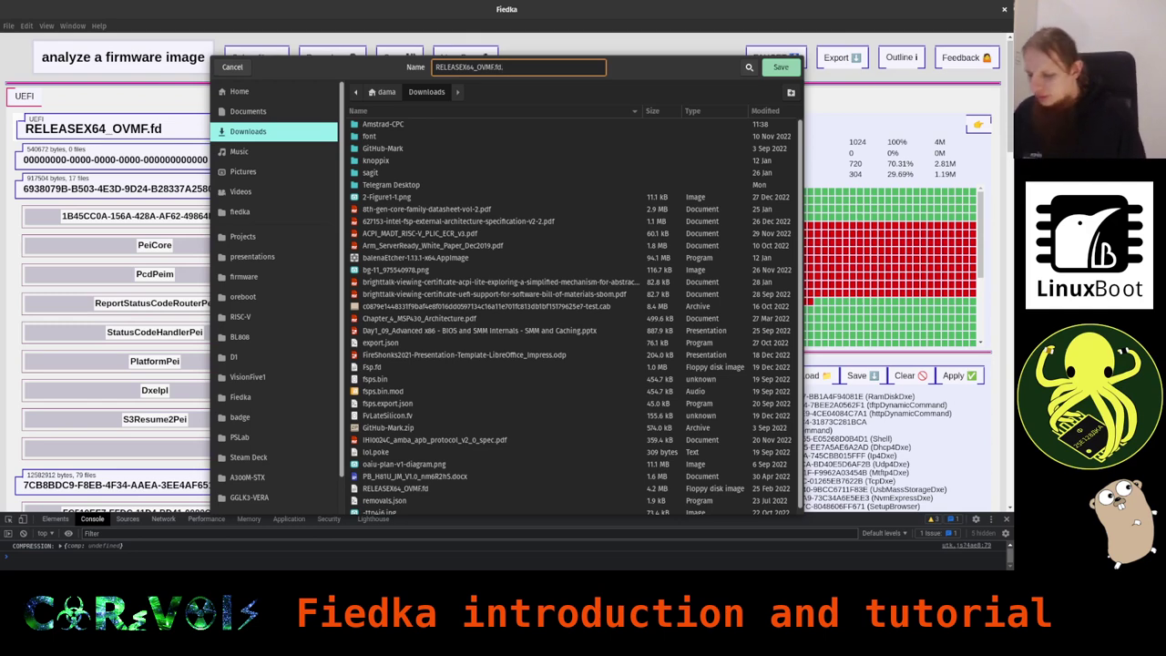
type(".linuxboot")
key("Return")
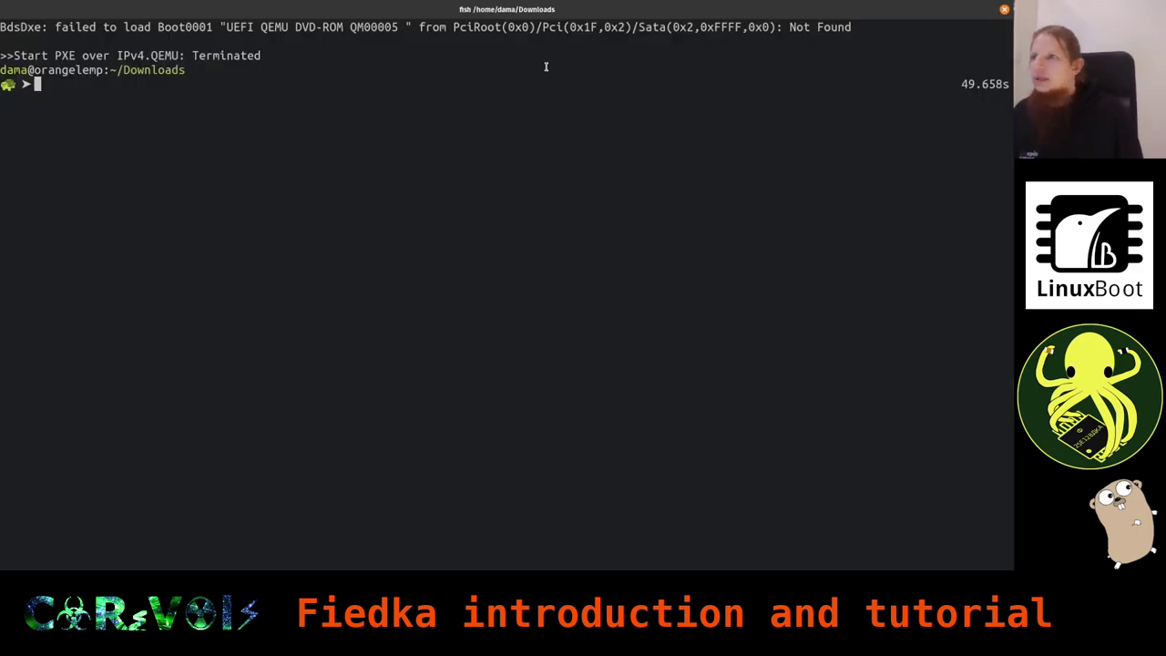
Step: Switch to the terminal and list the file details with ls -l ~/Downloads/RELEASEX64_OVMF.fd.livedemo
key("Up")
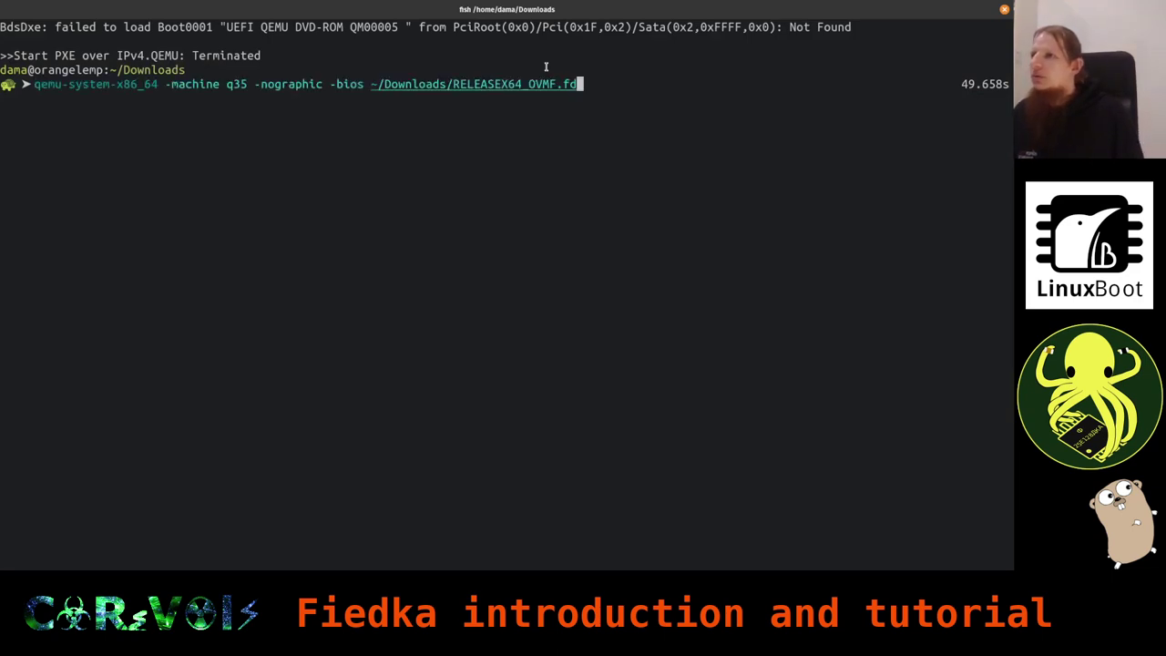
key("BackSpace")
key("BackSpace")
key("BackSpace")
type(".fd")
key("Tab")
key("Tab")
key("Tab")
key("Escape")
key("Home")
key("Delete")
key("Delete")
key("Delete")
key("Delete")
key("Delete")
key("Delete")
key("Delete")
key("Delete")
key("Delete")
key("Delete")
key("Delete")
key("Delete")
key("Delete")
key("Delete")
key("Delete")
key("Delete")
key("Delete")
key("Delete")
key("Delete")
key("Delete")
key("Delete")
key("Delete")
key("Delete")
key("Delete")
key("Delete")
key("Delete")
key("Delete")
key("Delete")
key("Delete")
key("Delete")
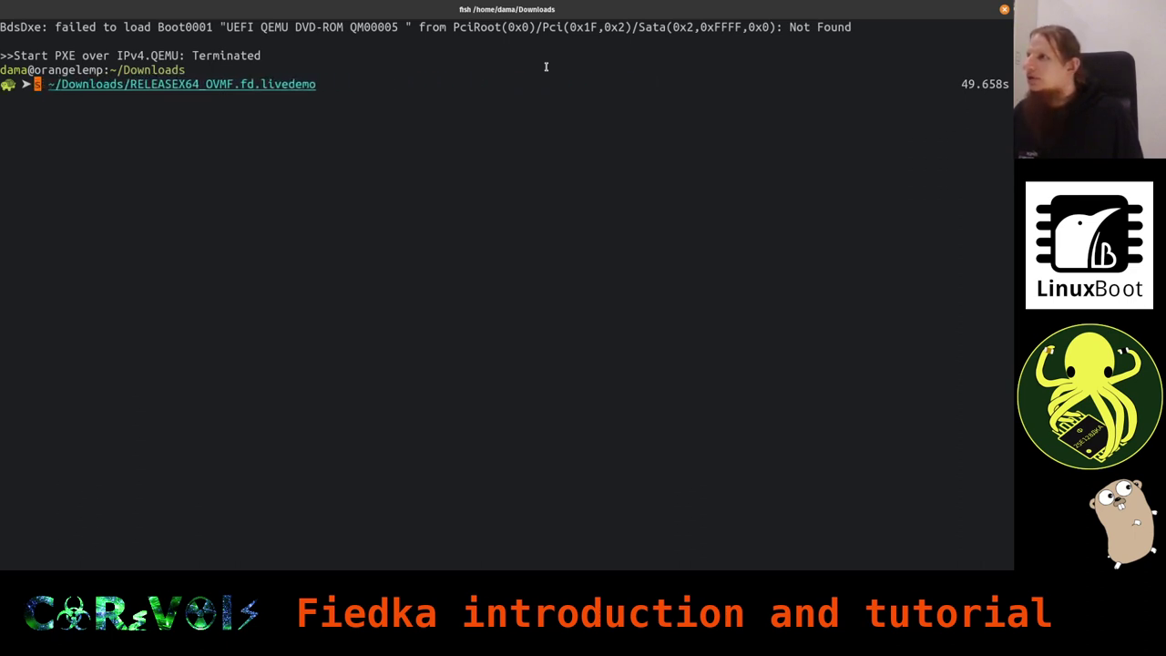
type("ls -l")
key("Return")
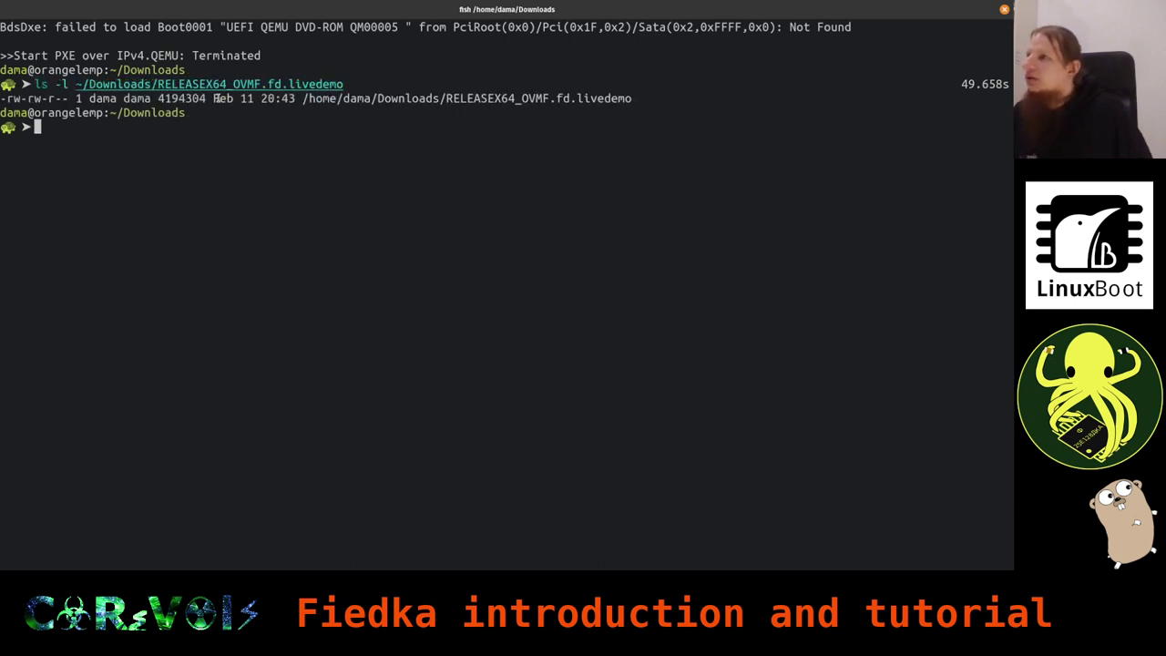
Step: Highlight the saved image's modification date and time in the listing, and clear the highlight
left_click_drag(217, 98, 299, 98)
left_click(333, 175)
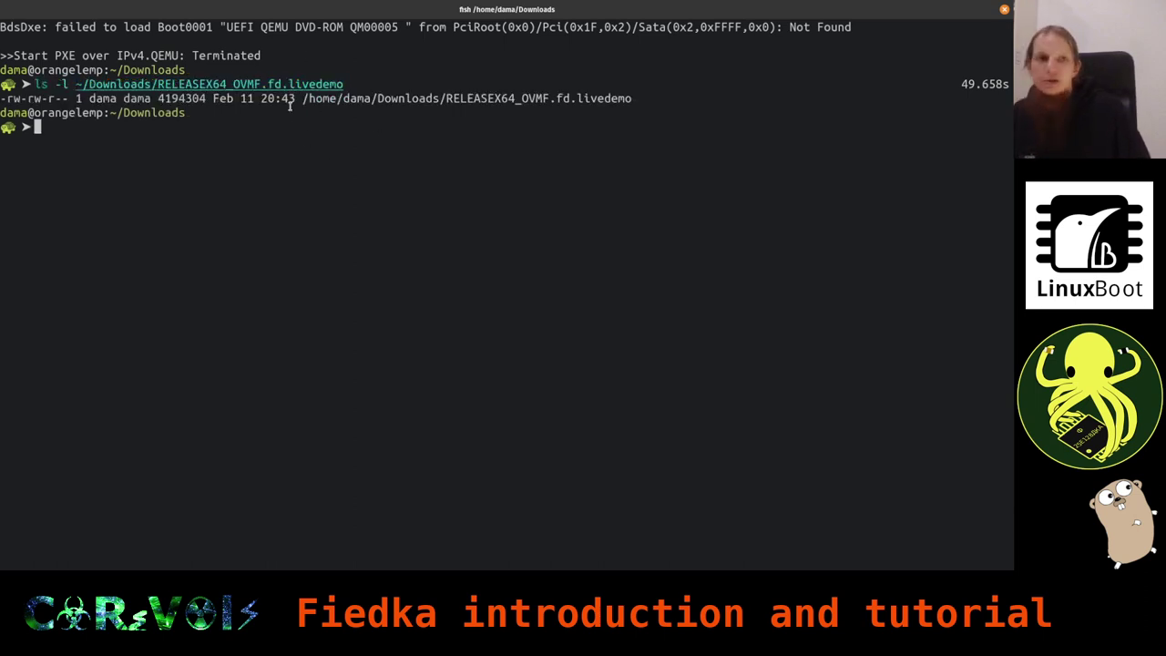
left_click_drag(296, 98, 263, 98)
left_click(443, 313)
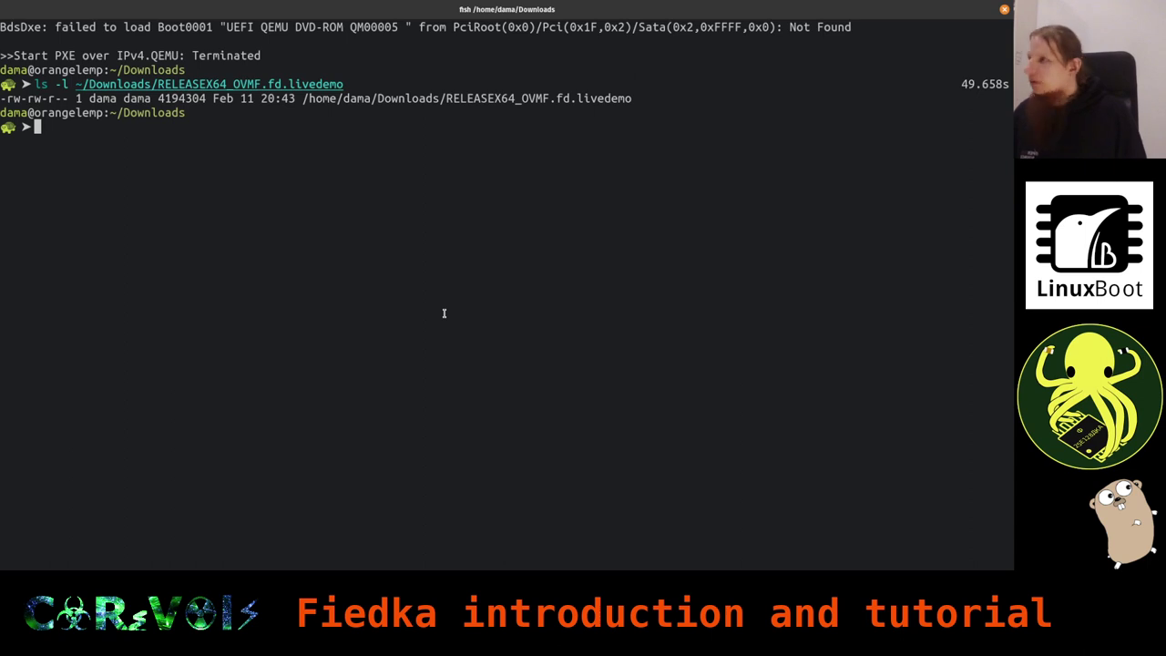
Step: Boot the saved image with qemu-system-x86_64 -machine q35 -nographic -bios ~/Downloads/RELEASEX64_OVMF.fd.livedemo
type("qemu")
key("Right")
key("BackSpace")
key("BackSpace")
key("BackSpace")
key("BackSpace")
key("BackSpace")
key("BackSpace")
key("BackSpace")
key("BackSpace")
key("Tab")
key("Tab")
key("Return")
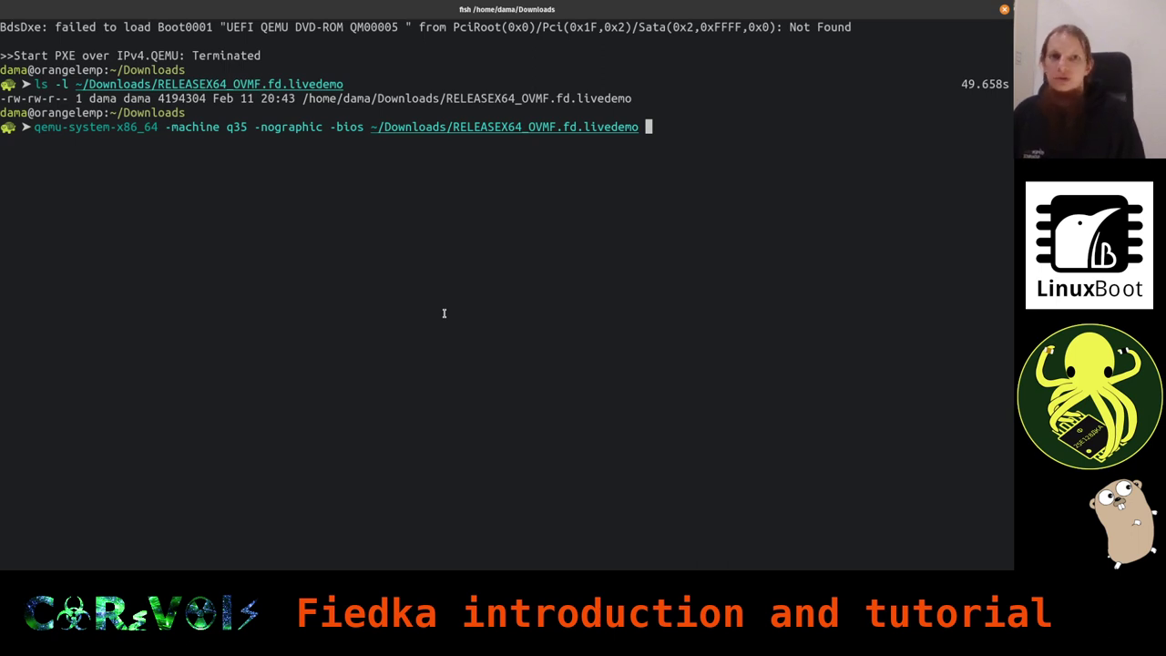
key("Return")
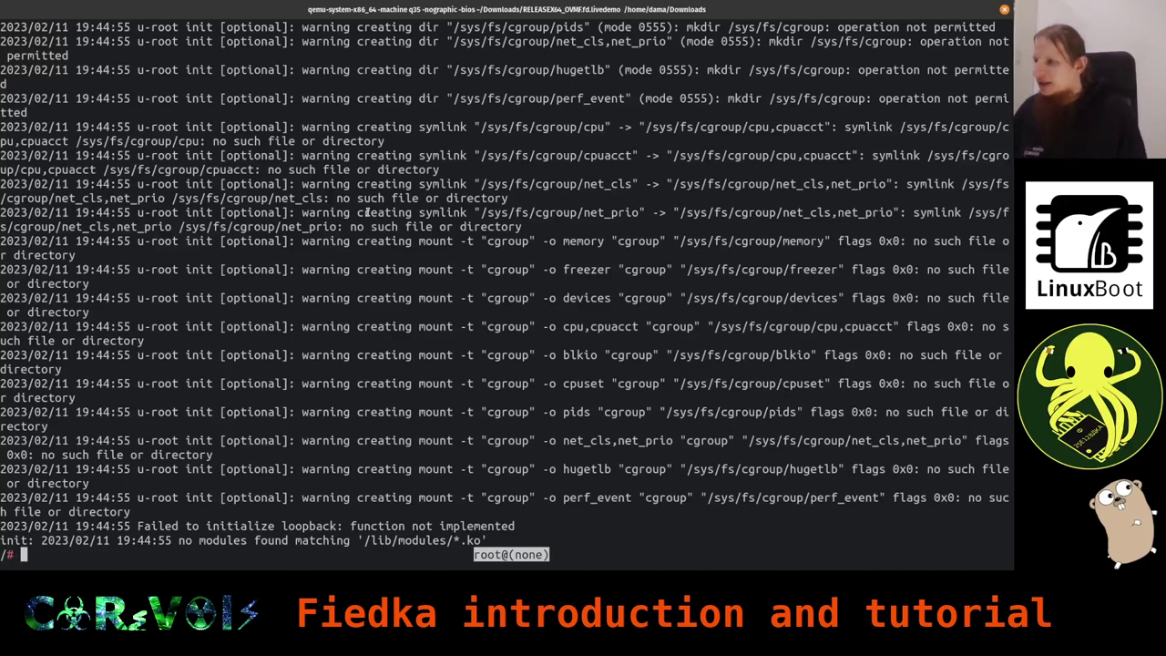
Step: Print /proc/cpuinfo in the booted system's shell and highlight the CPU vendor and model name
type("cat /proc/")
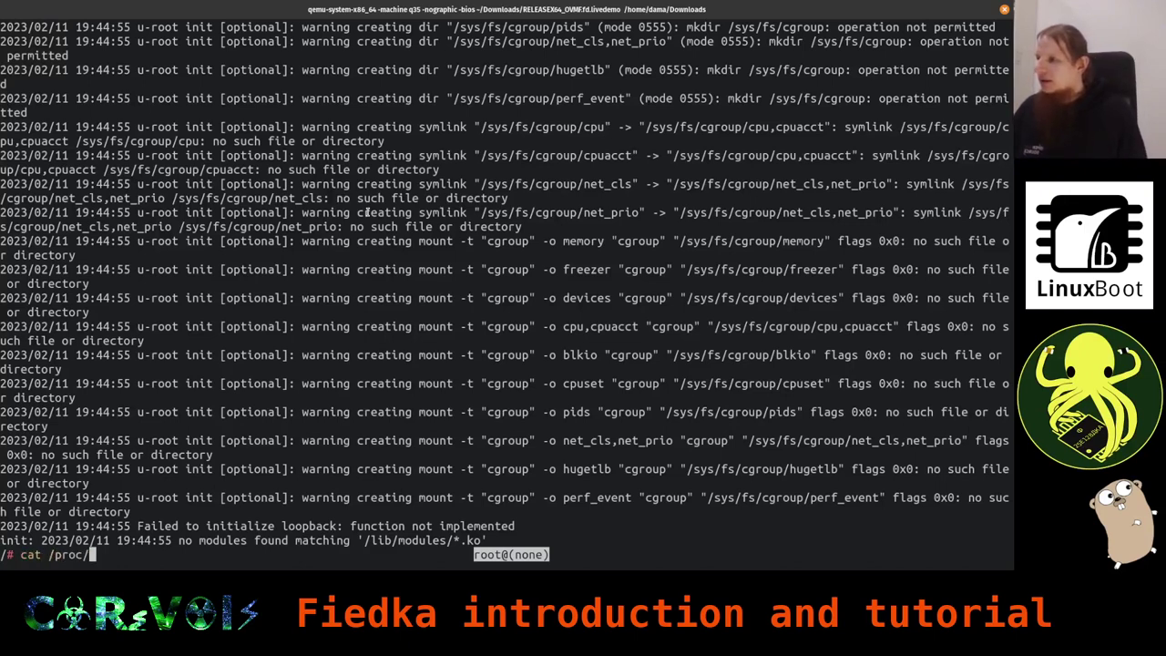
type("cpuinfo")
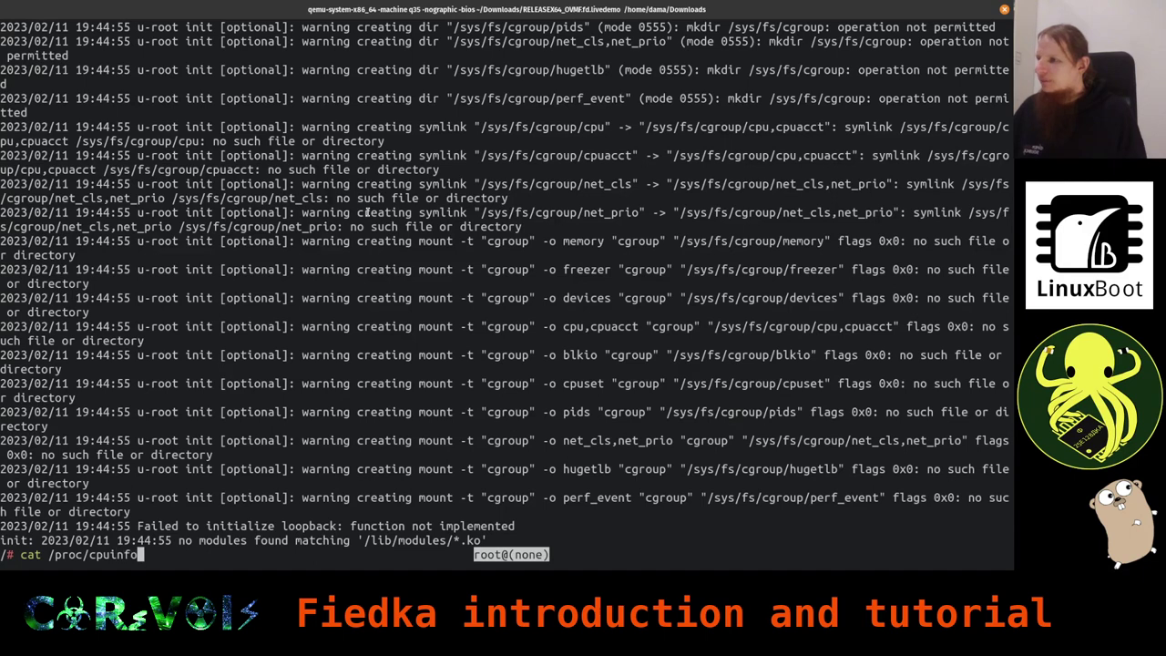
key("Return")
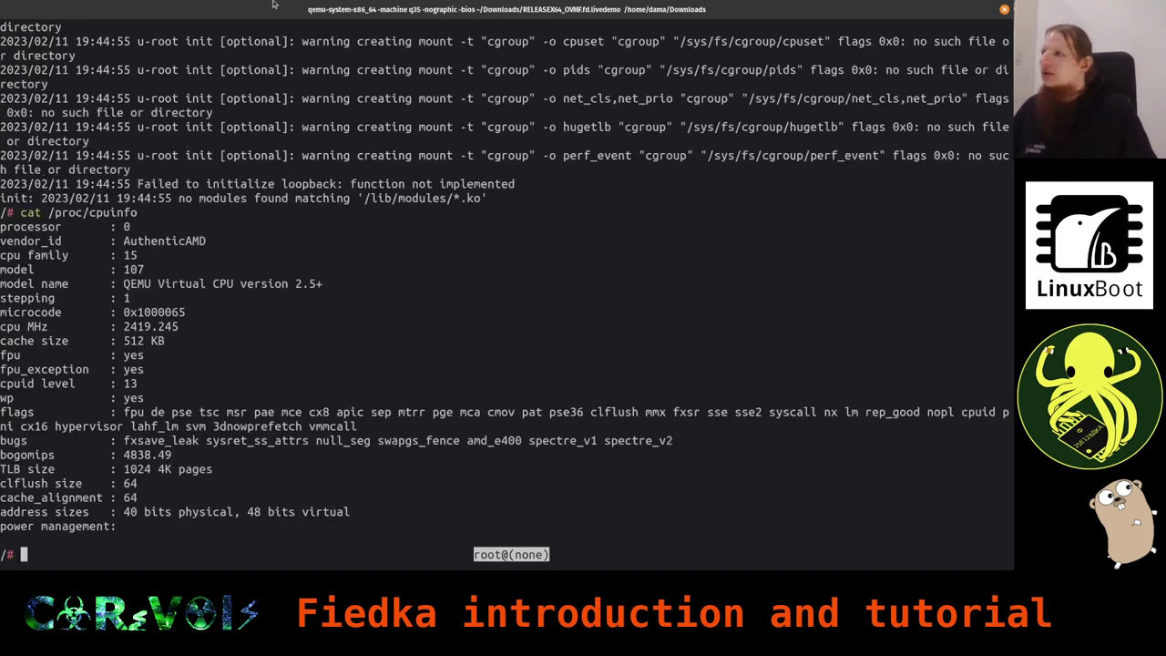
triple_click(164, 240)
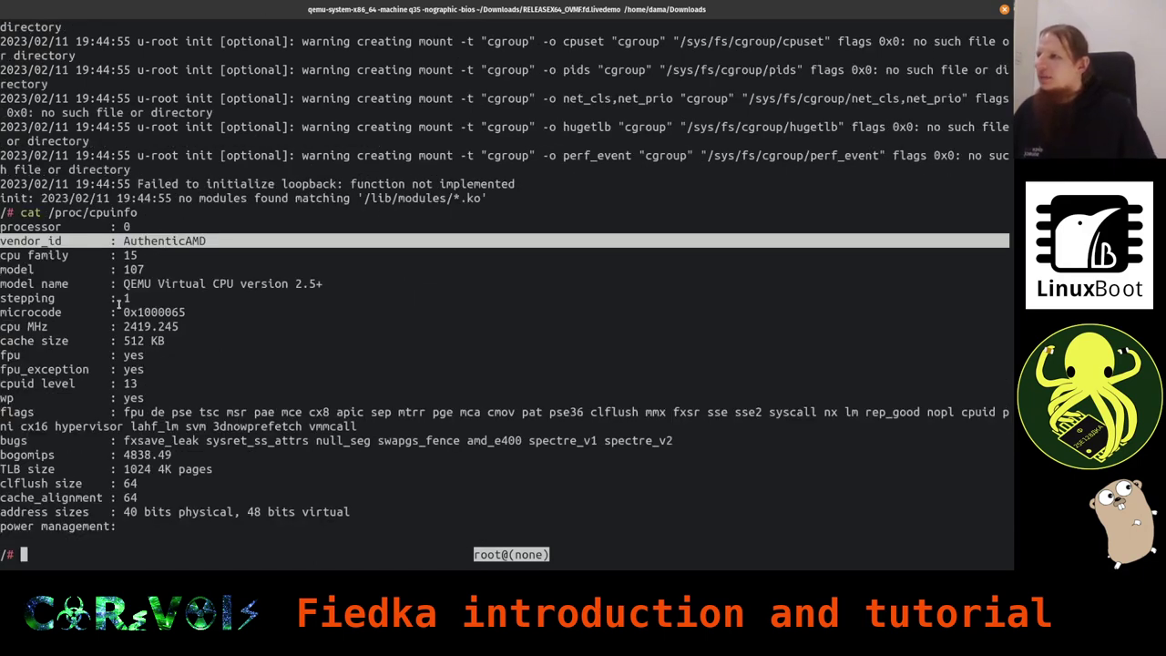
left_click_drag(125, 283, 328, 285)
left_click(395, 371)
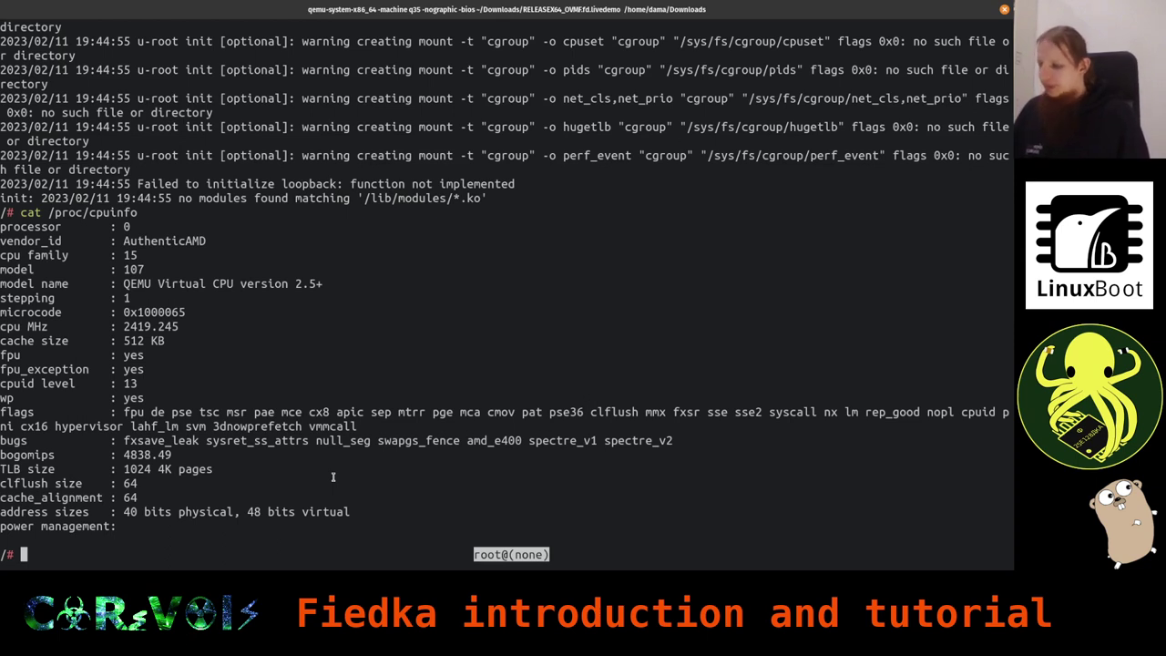
type("shutdown")
key("BackSpace")
key("BackSpace")
key("BackSpace")
key("BackSpace")
key("BackSpace")
key("BackSpace")
key("BackSpace")
key("BackSpace")
type("poweroff")
key("BackSpace")
key("BackSpace")
key("BackSpace")
key("BackSpace")
key("BackSpace")
key("BackSpace")
key("BackSpace")
key("BackSpace")
Step: Terminate the running QEMU session and switch back to Fiedka
key("ctrl+a")
key("x")
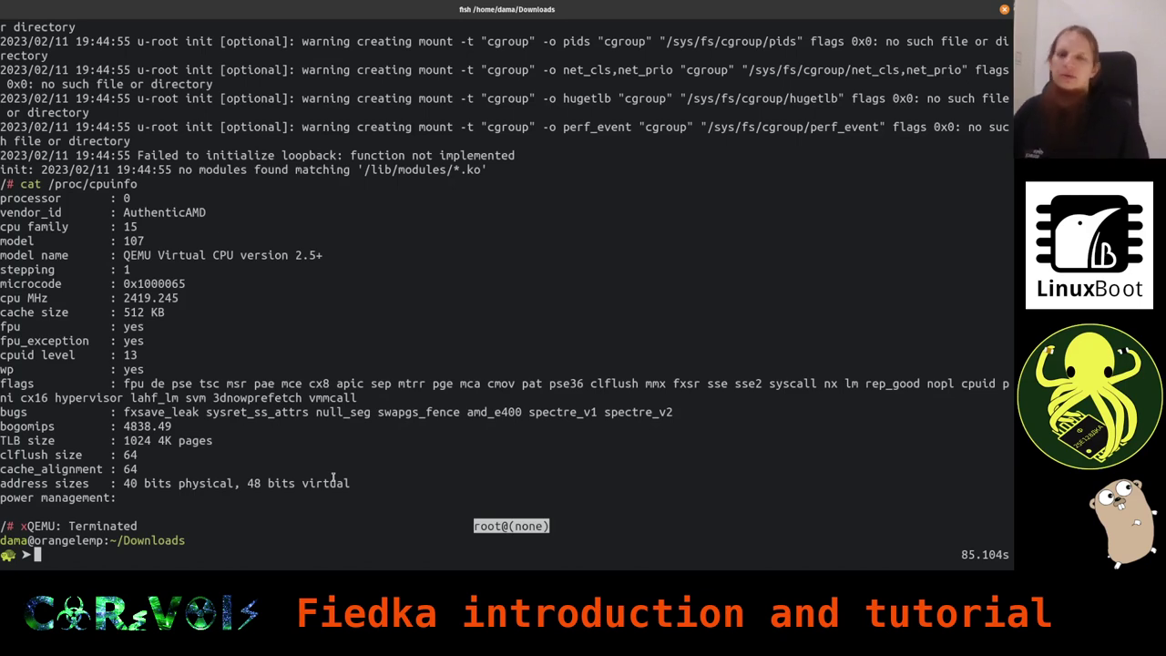
key("alt+Tab")
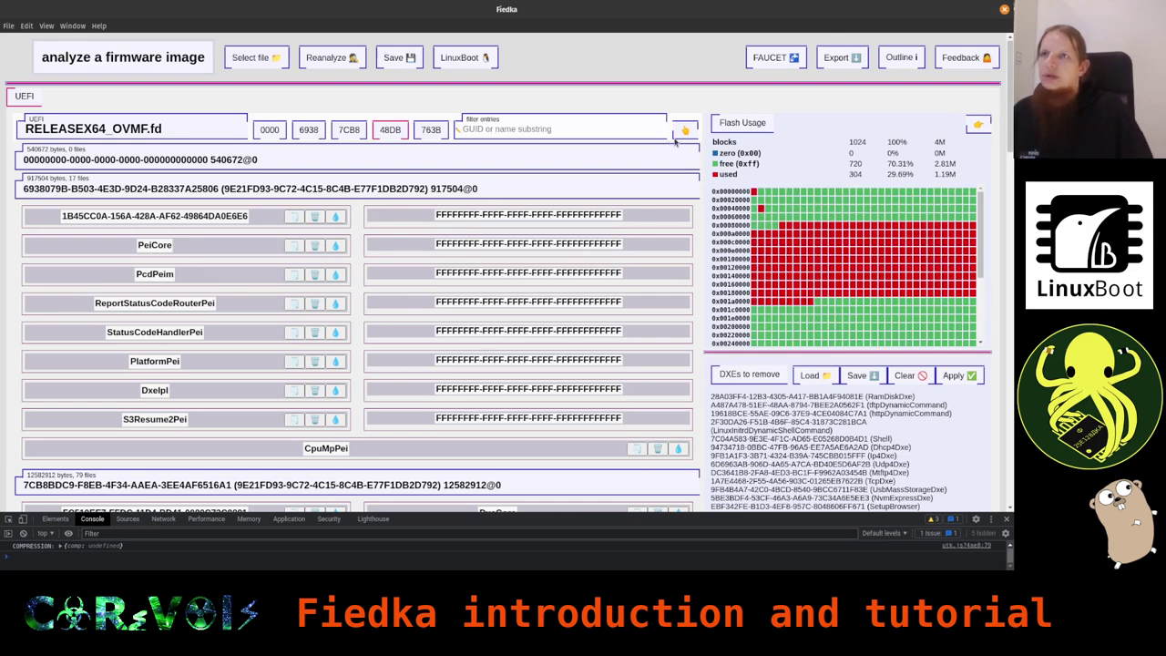
Step: Review the AMD and CBFS messages in the analysis feedback, and check the image outline
left_click(942, 62)
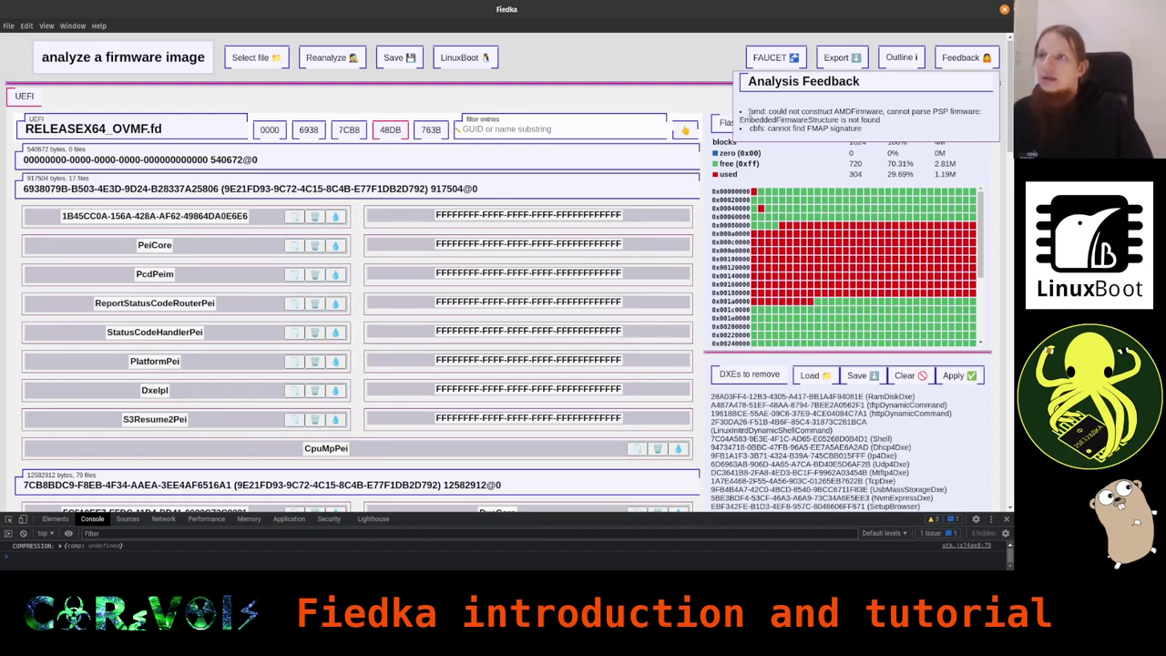
left_click_drag(749, 111, 882, 124)
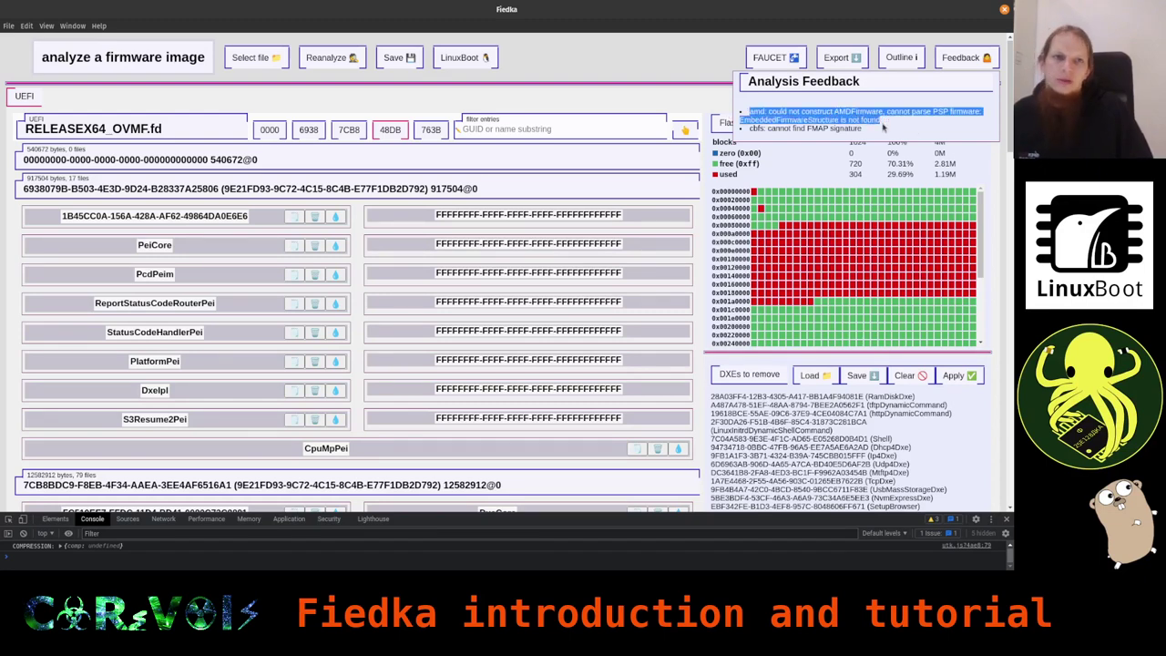
left_click(805, 110)
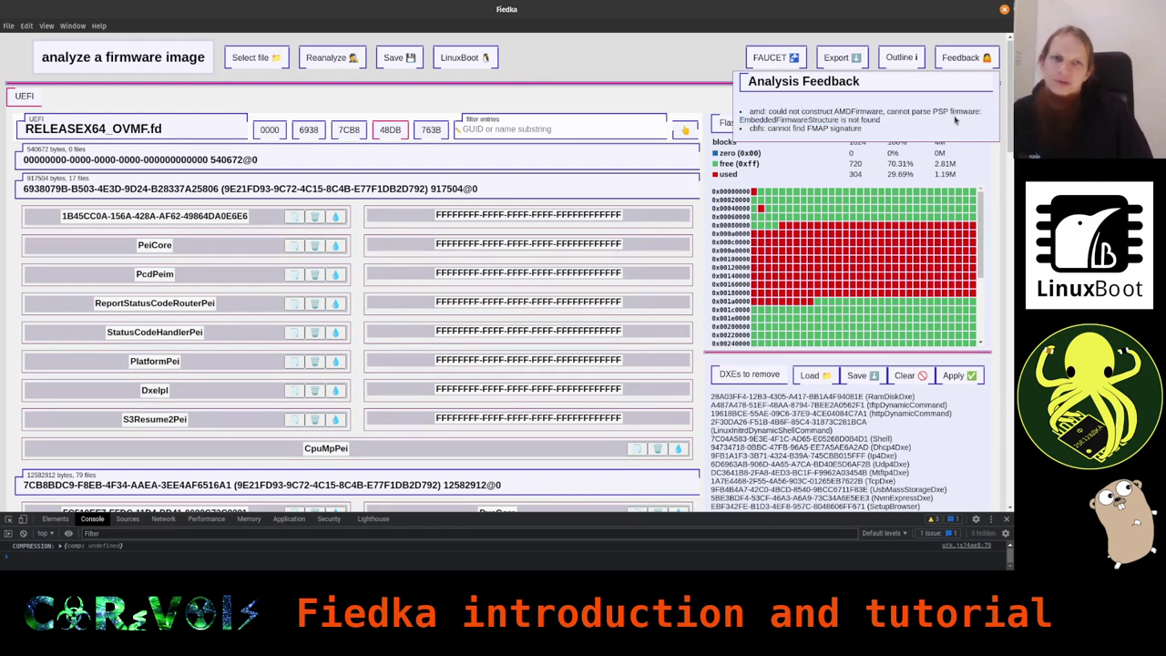
left_click_drag(954, 128, 738, 132)
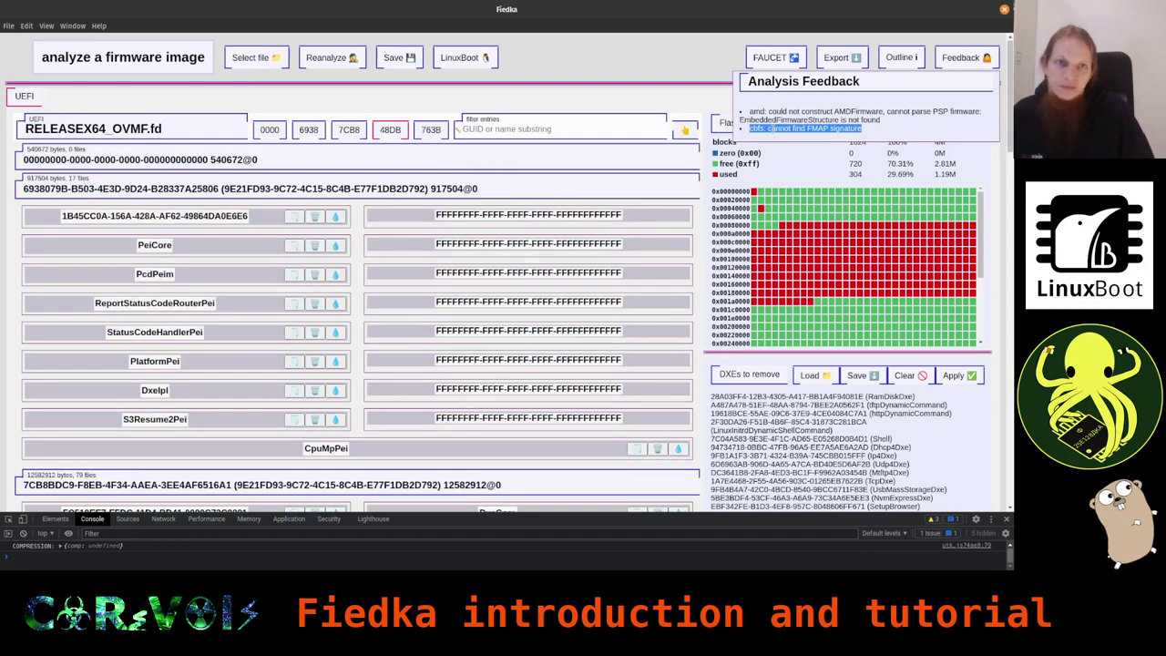
left_click(764, 130)
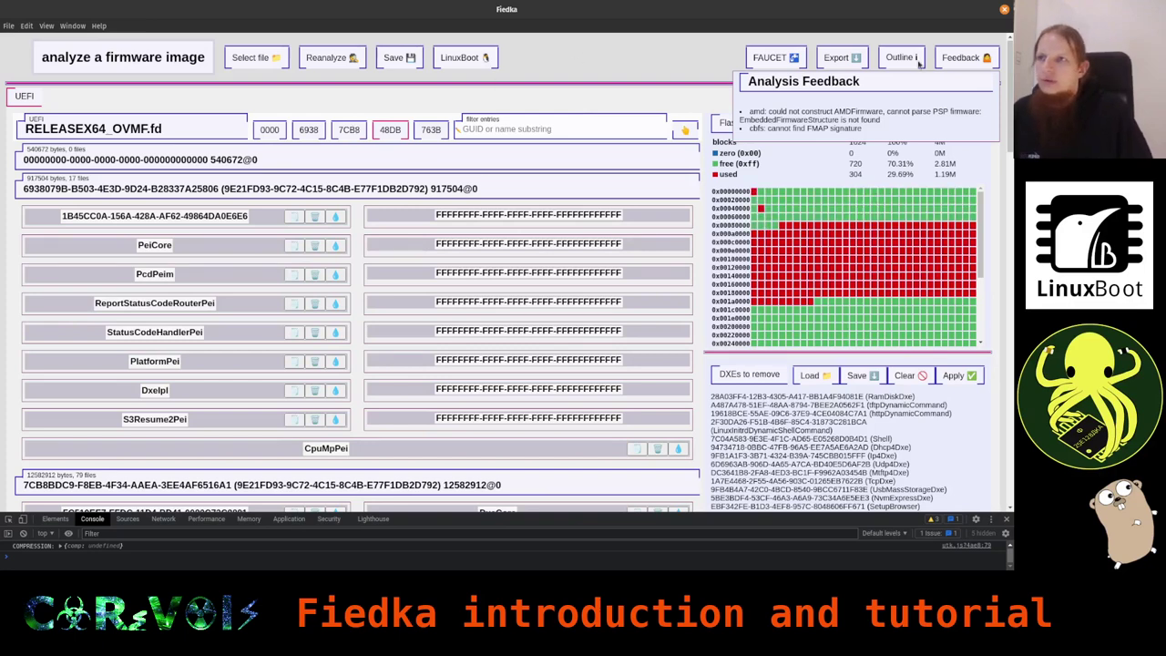
left_click(955, 62)
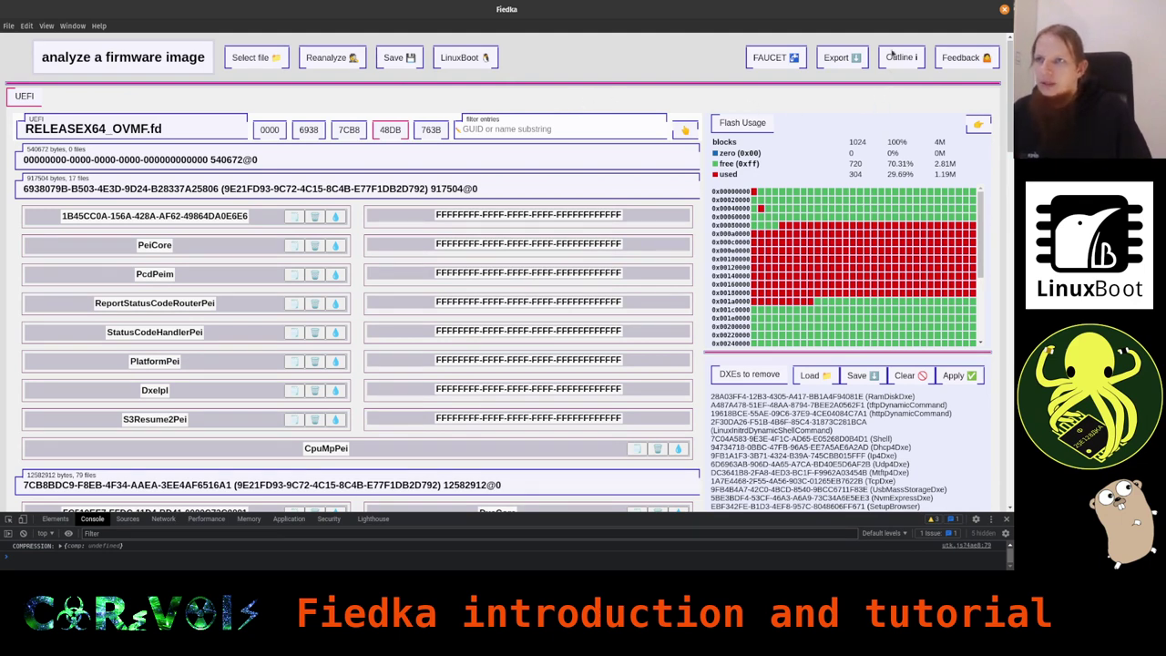
mouse_move(892, 64)
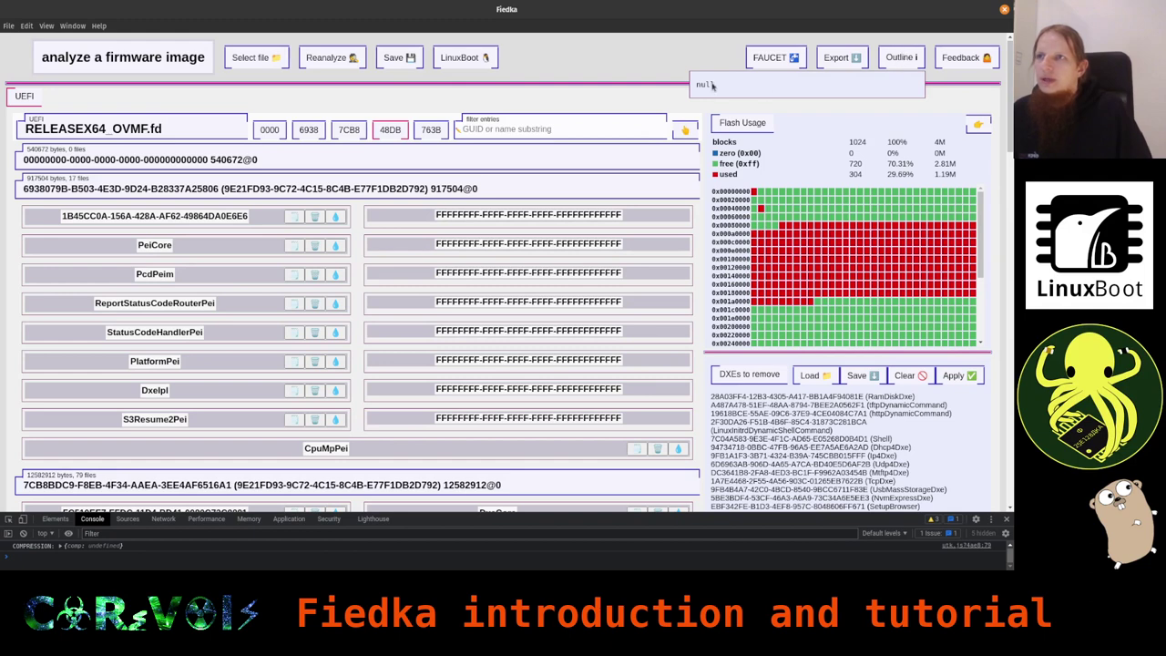
left_click(910, 52)
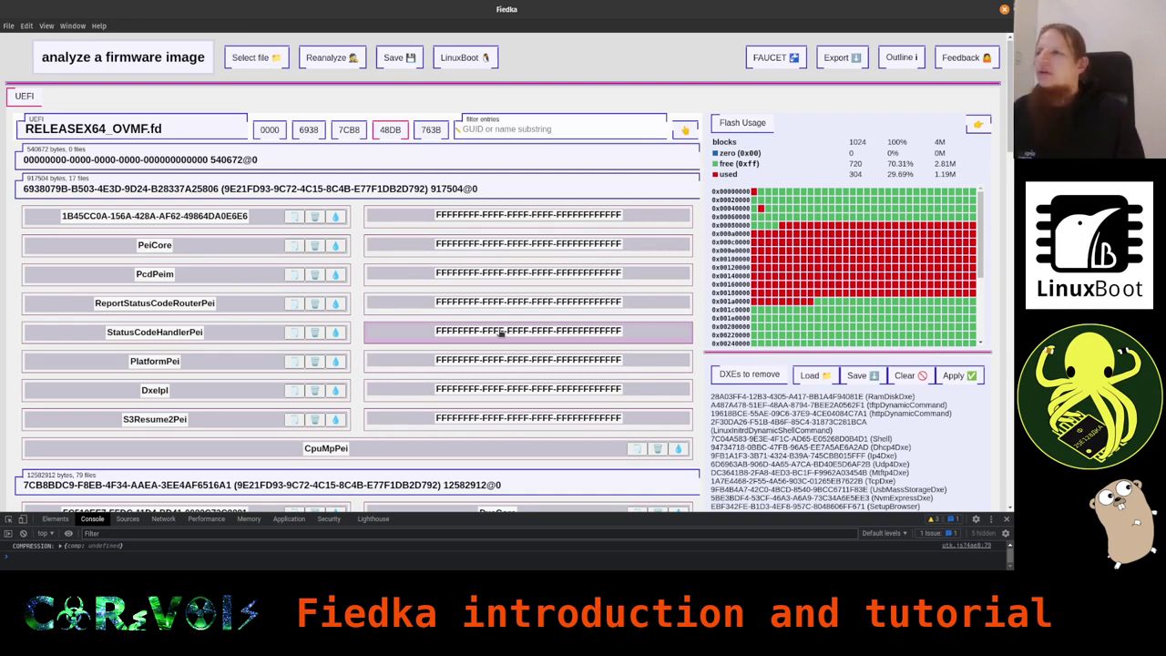
Step: Load A3MSTX_3.60_hacked.bin for analysis and collapse the details of its UEFI entries
left_click(266, 64)
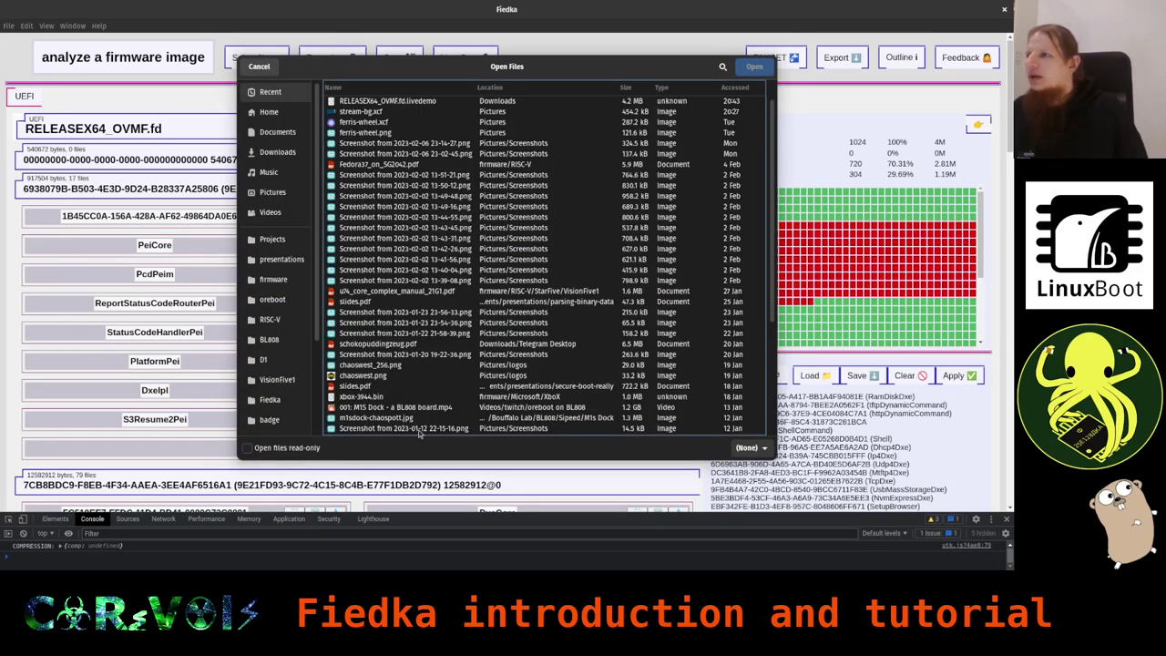
scroll(419, 428, "down", 5)
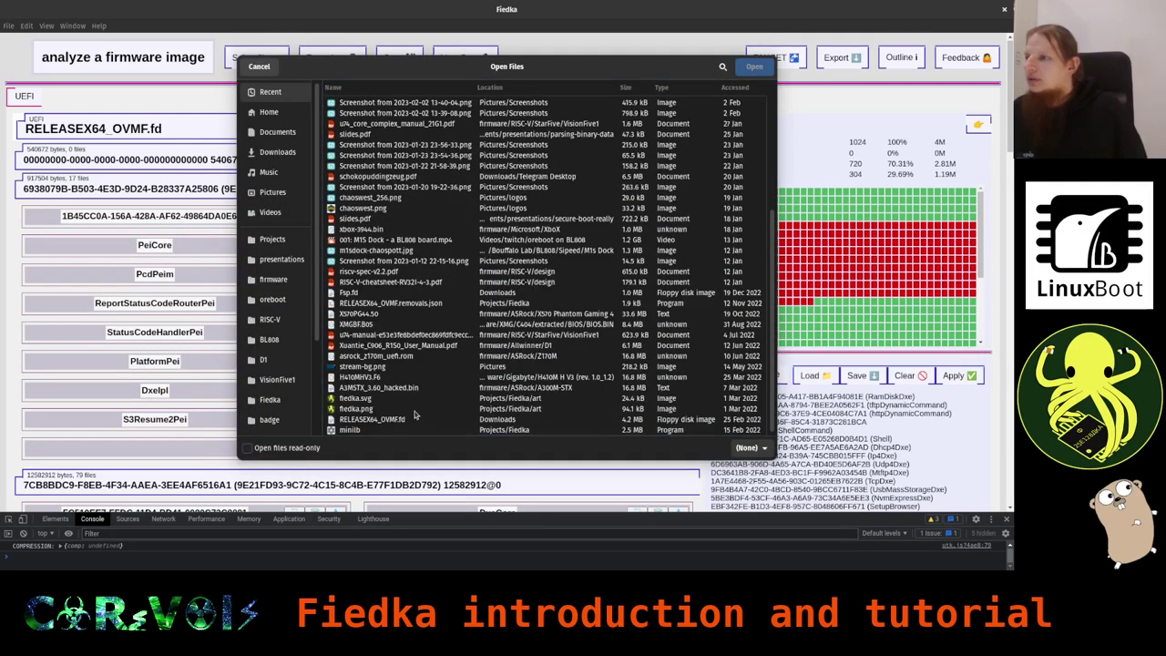
double_click(397, 389)
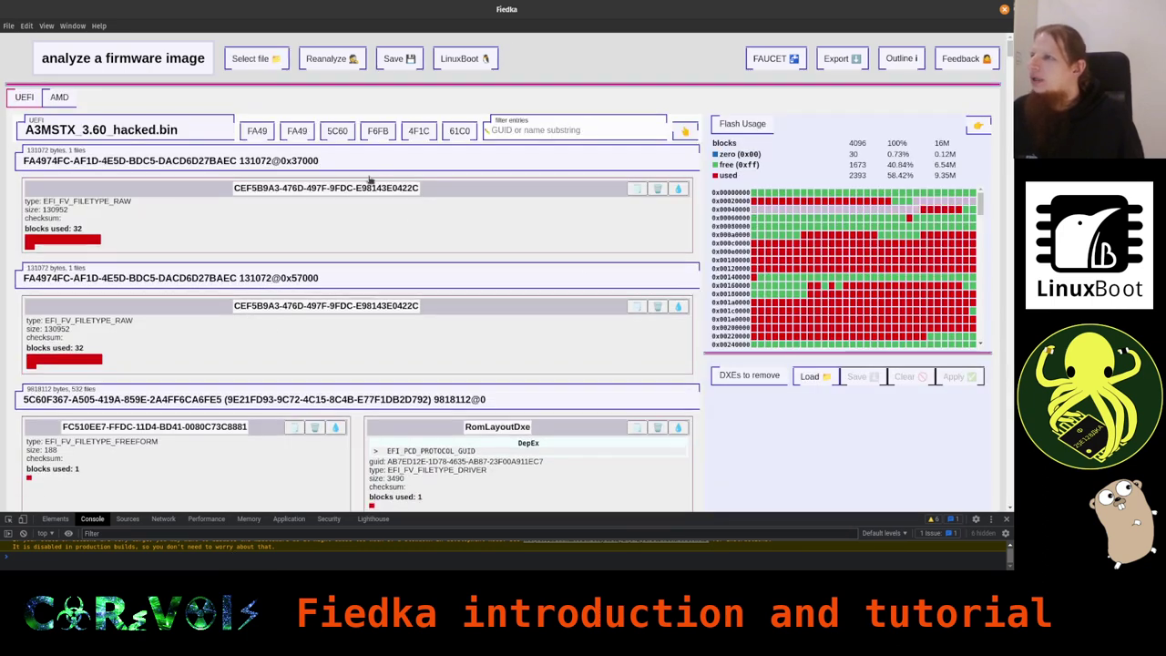
left_click(349, 234)
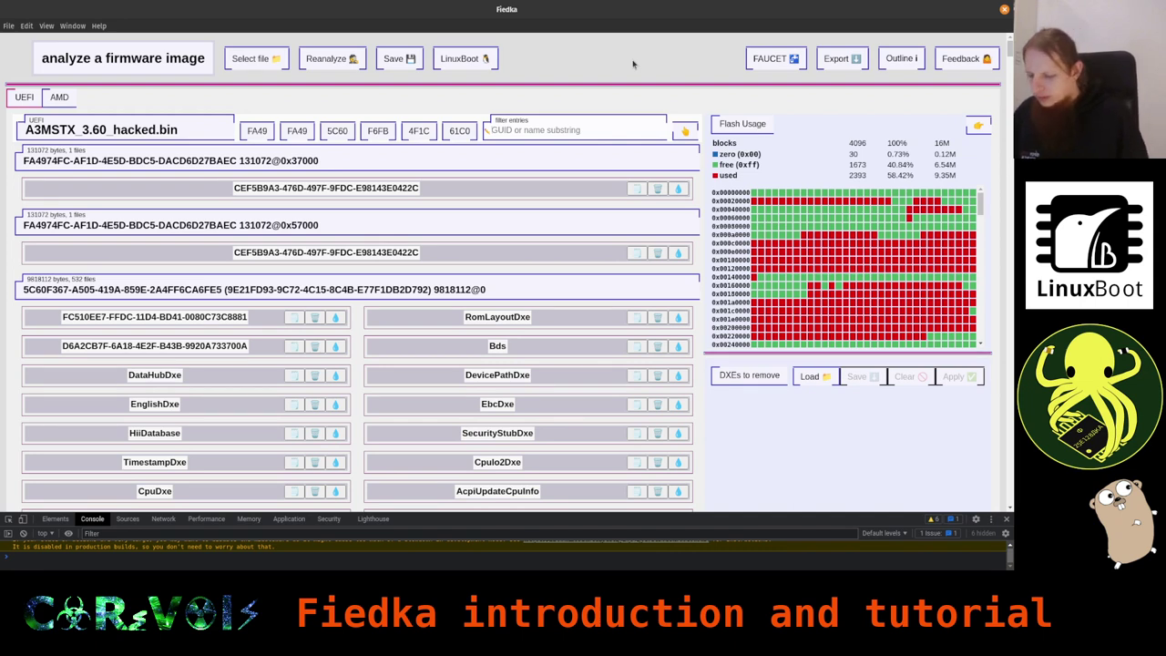
Step: Filter the UEFI entries by smtp, and clear the filter
type("smtp")
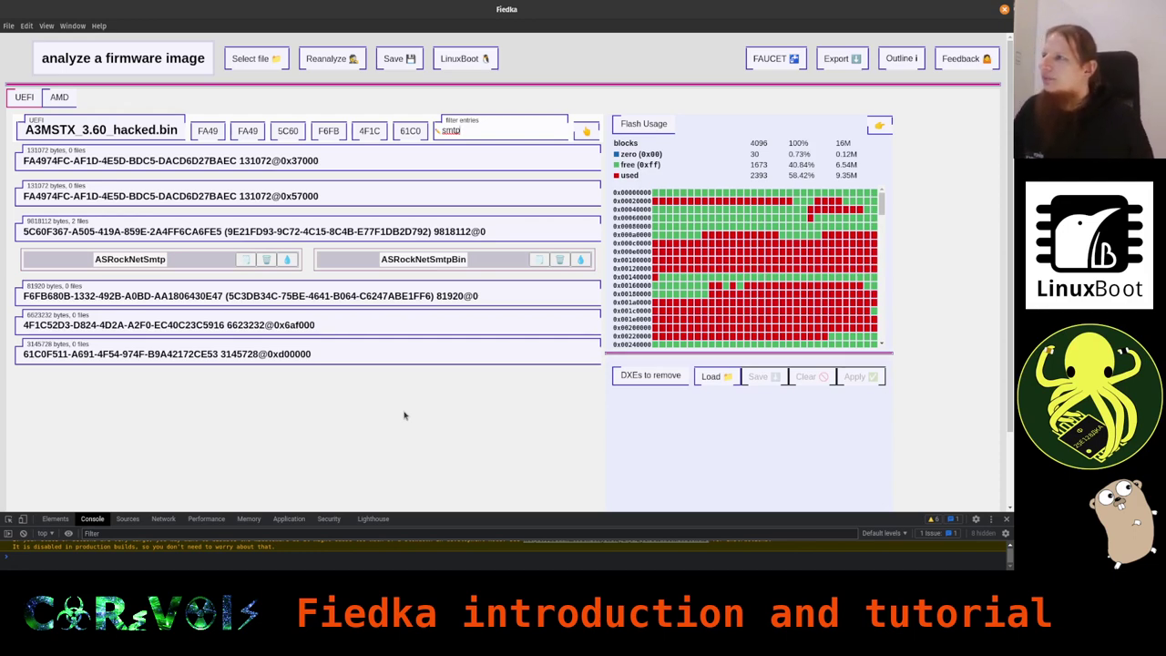
key("ctrl+a")
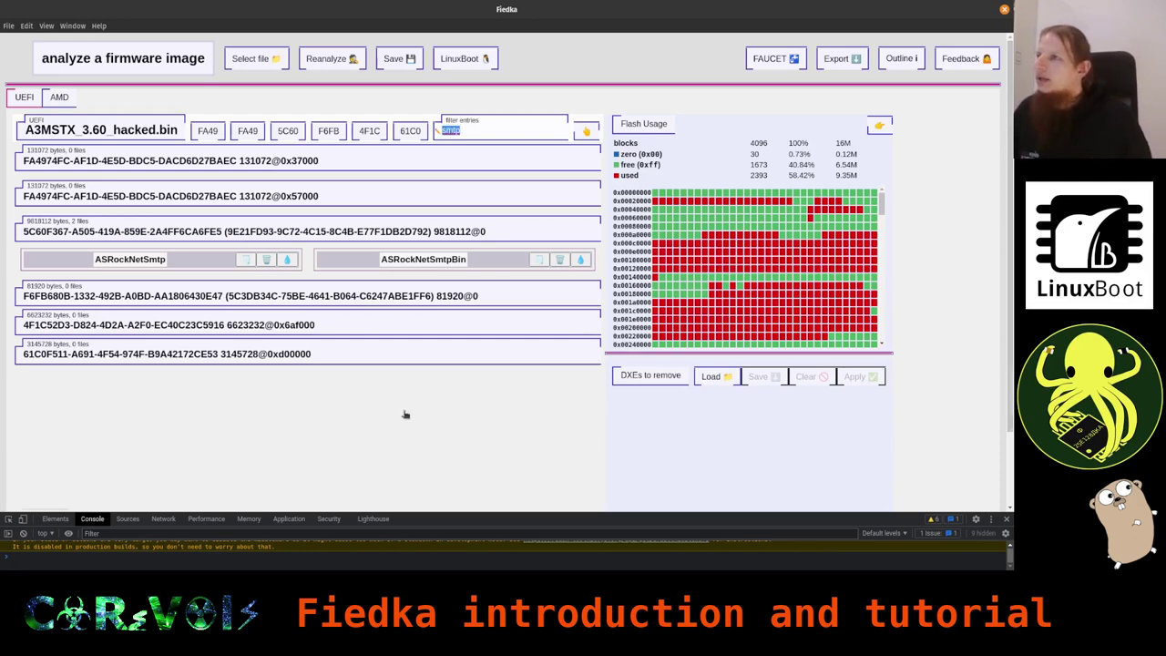
key("BackSpace")
Step: Show the image's AMD firmware and collapse the entry details of the PSP directory at 0xa7000
left_click(62, 96)
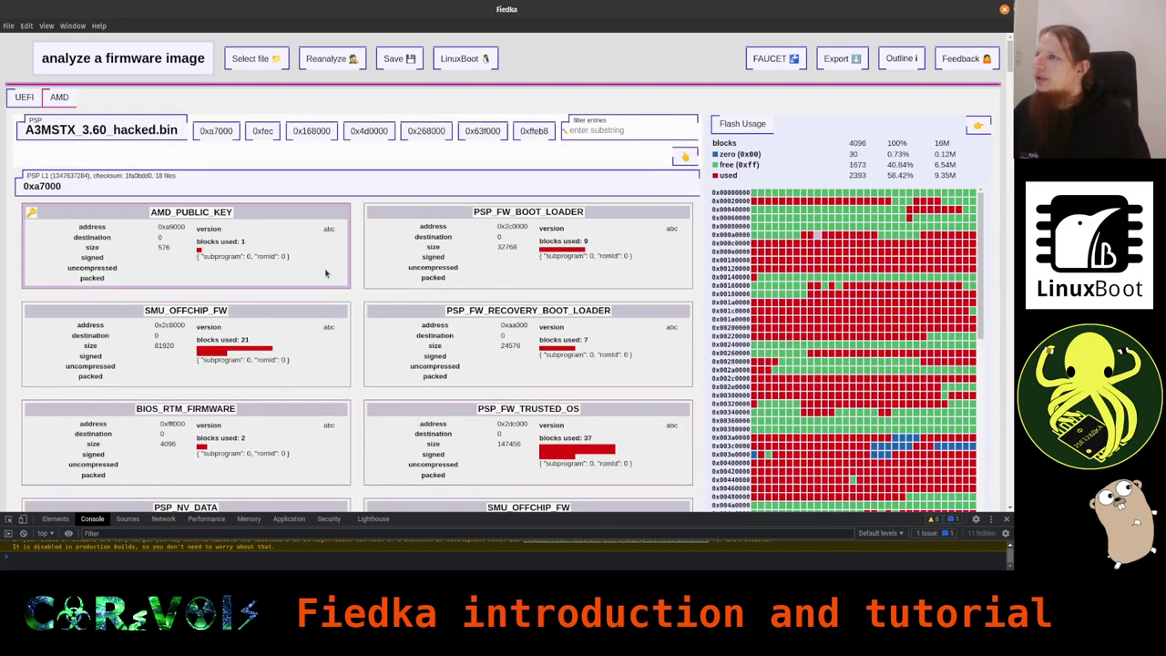
left_click(296, 187)
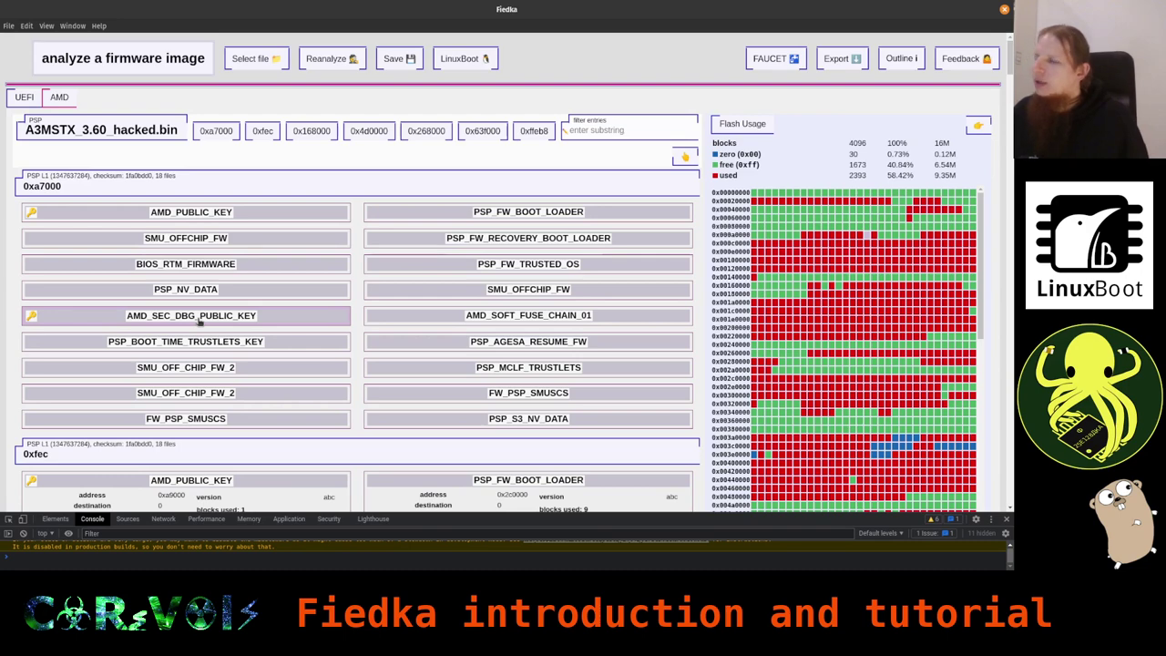
Step: Collapse the entry details of the PSP directory at 0xfec and the BIOS directory at 0x168000
scroll(45, 350, "down", 4)
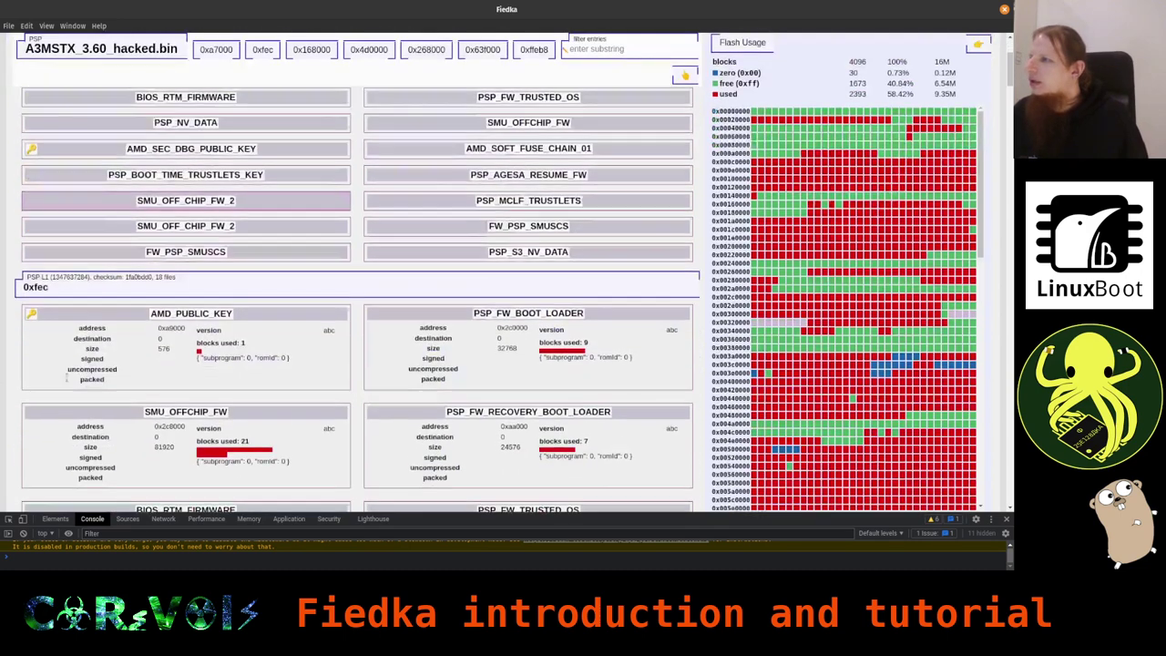
scroll(31, 364, "down", 2)
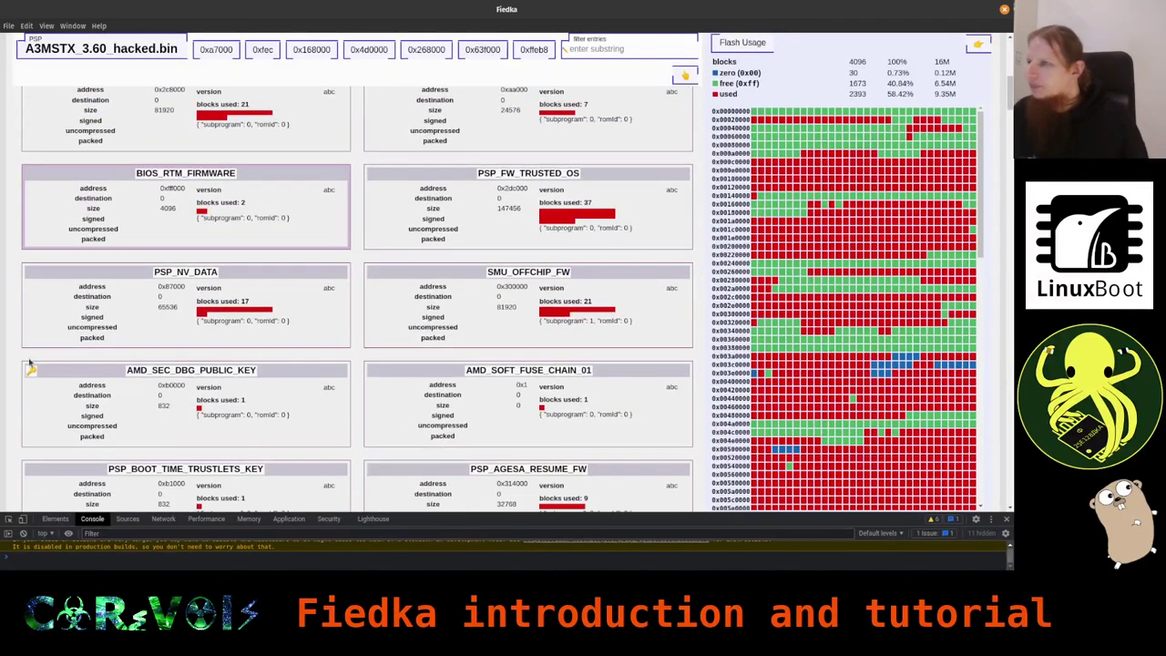
scroll(157, 160, "up", 2)
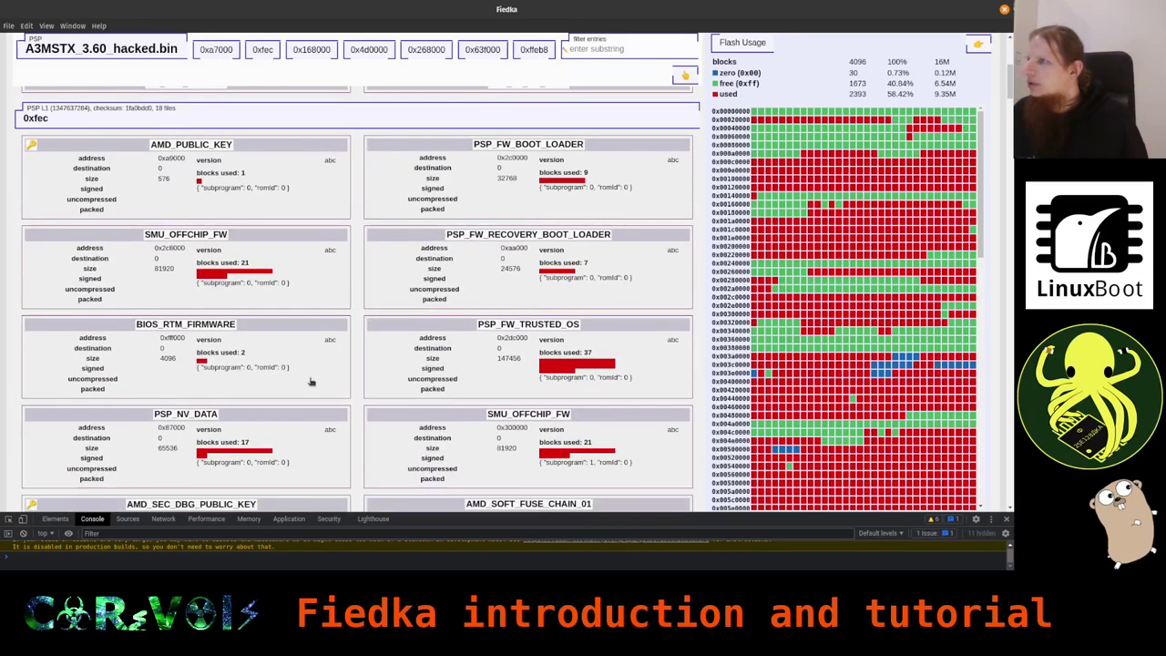
mouse_move(309, 386)
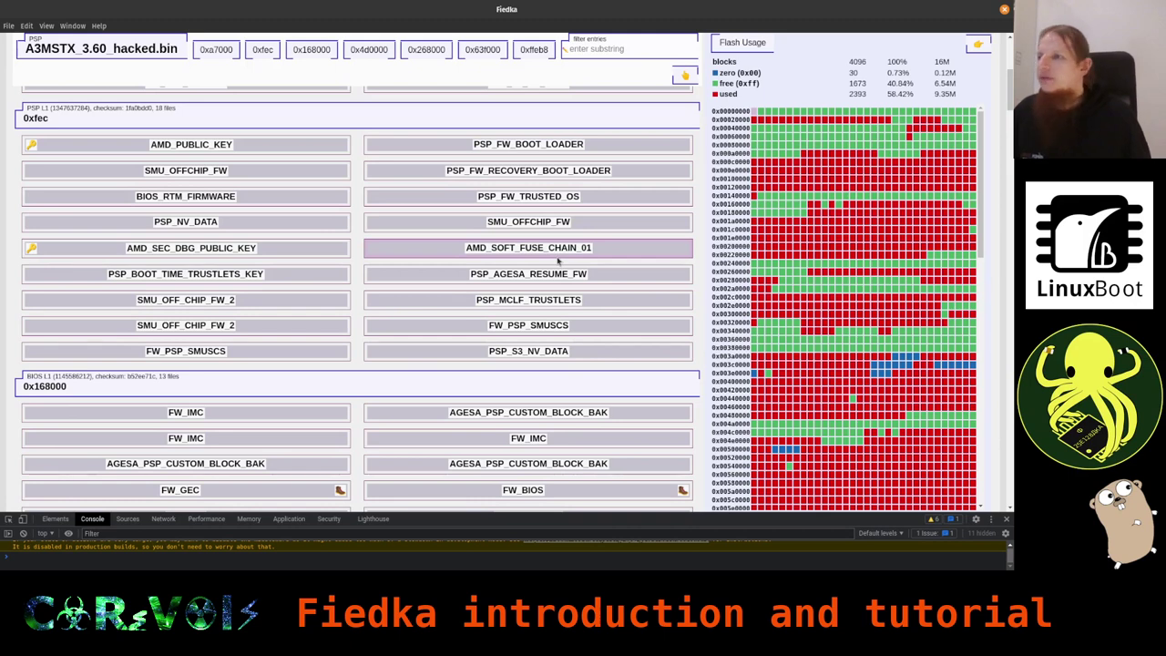
scroll(394, 236, "down", 1)
scroll(394, 236, "down", 2)
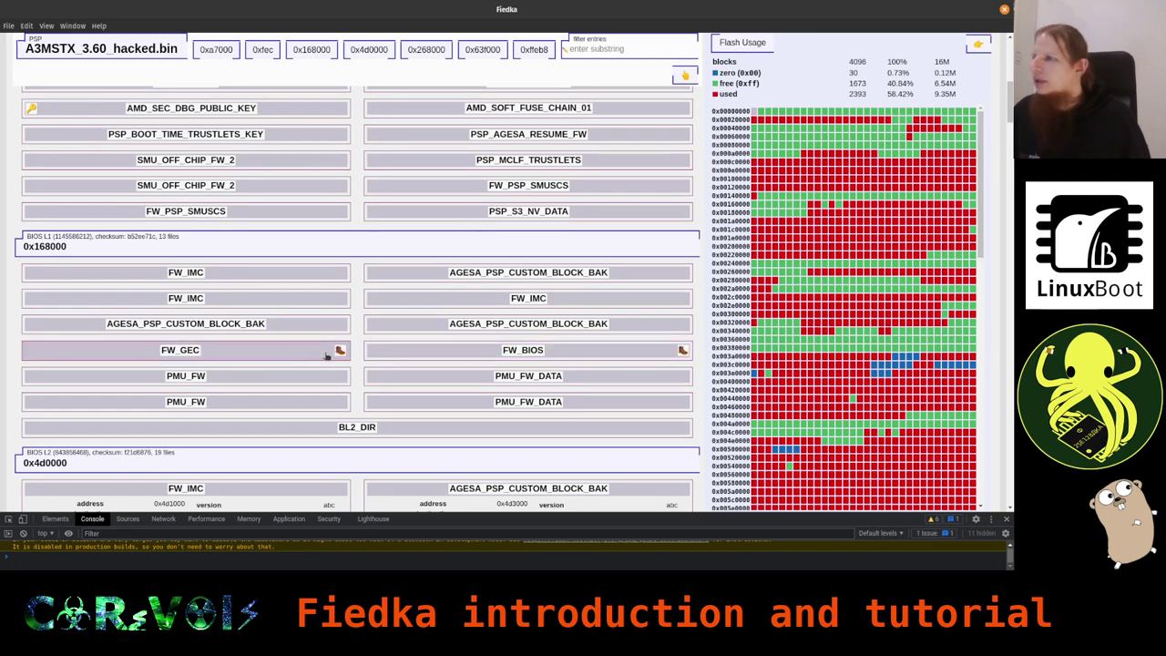
mouse_move(339, 352)
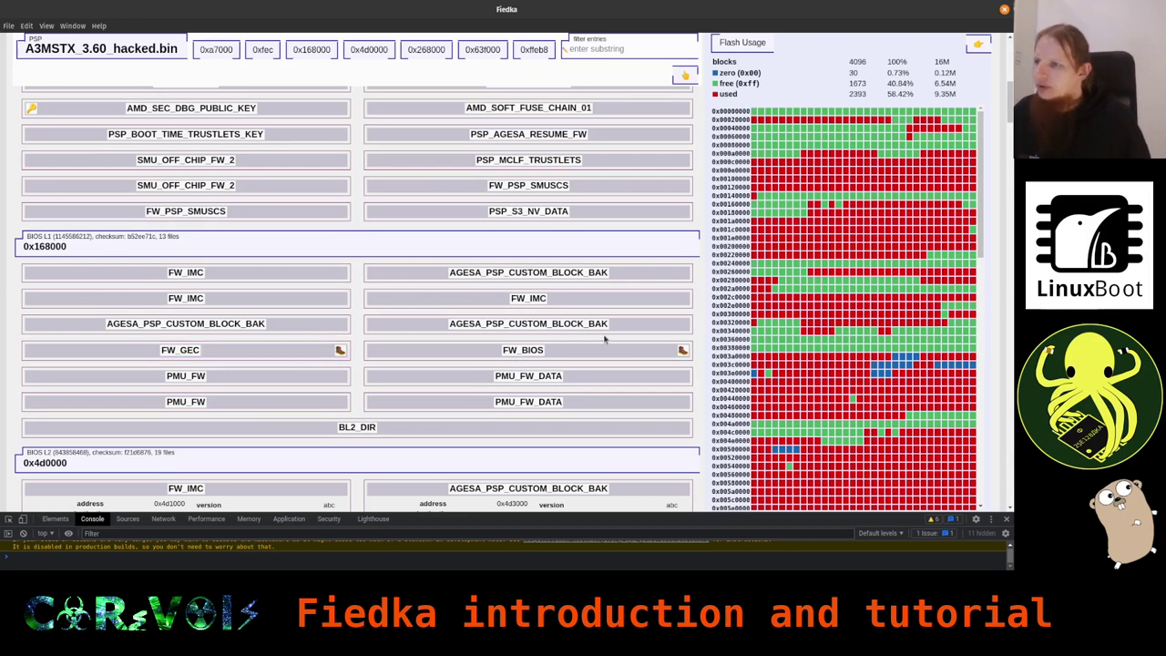
Step: Highlight the FW_BIOS entry of the 0x168000 directory and locate its blocks in the flash usage map
left_click(576, 350)
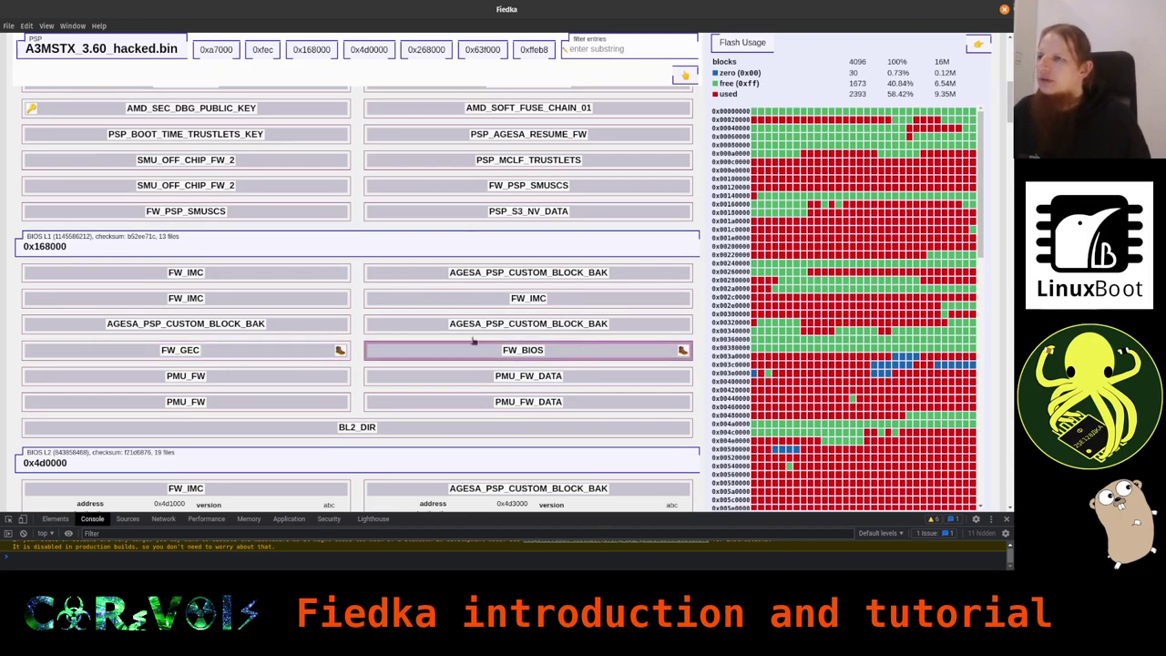
scroll(947, 355, "down", 5)
scroll(940, 362, "down", 10)
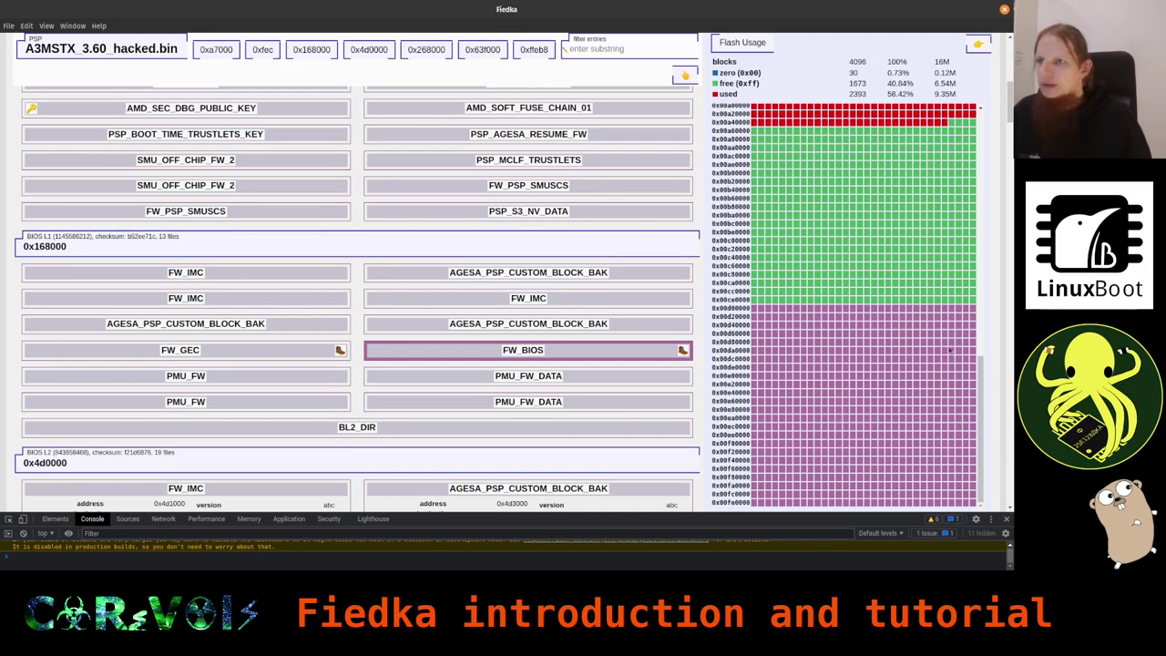
Step: Expand the entry details of the BIOS directory at 0x168000 and review them through BL2_DIR
scroll(879, 273, "down", 1)
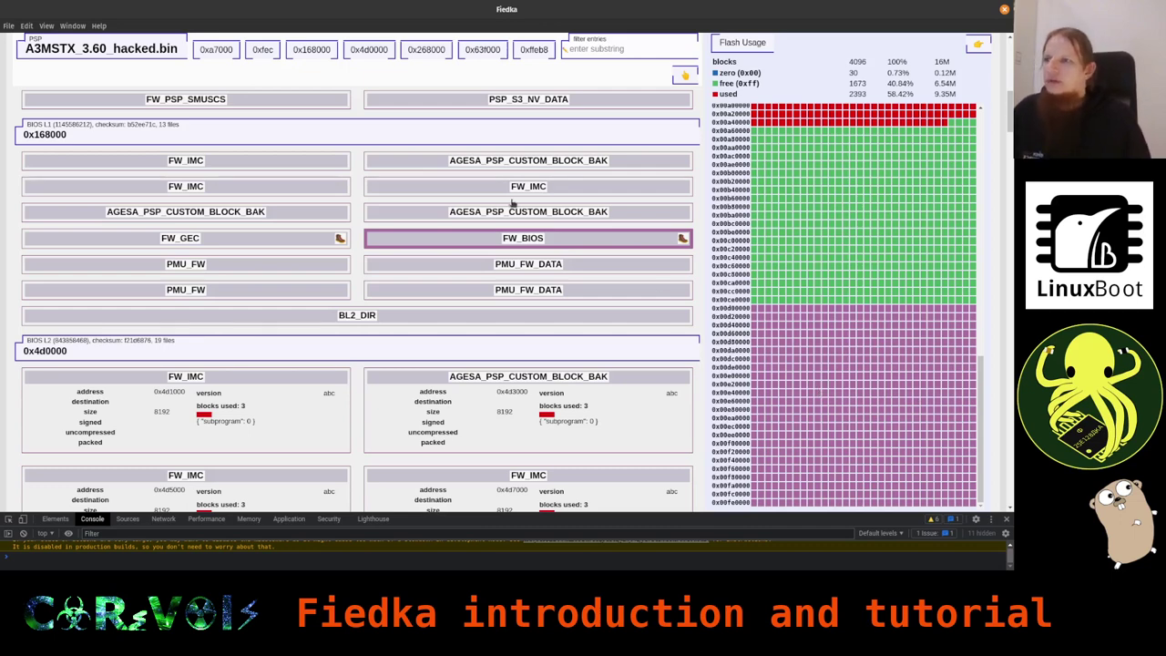
left_click(643, 246)
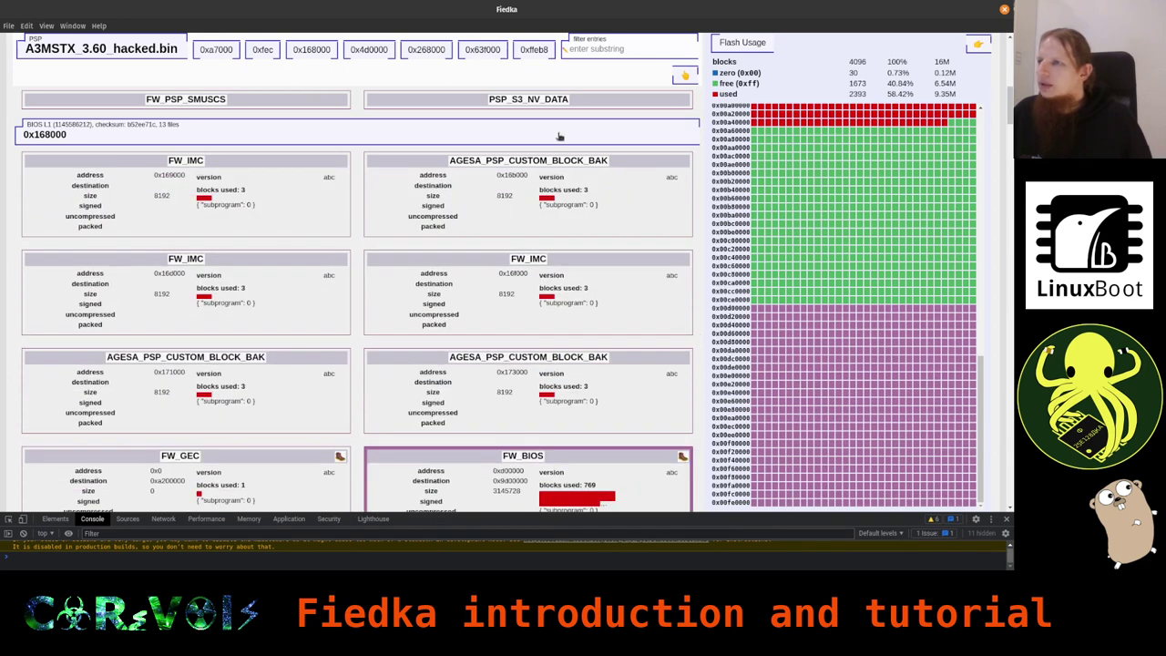
scroll(450, 143, "down", 1)
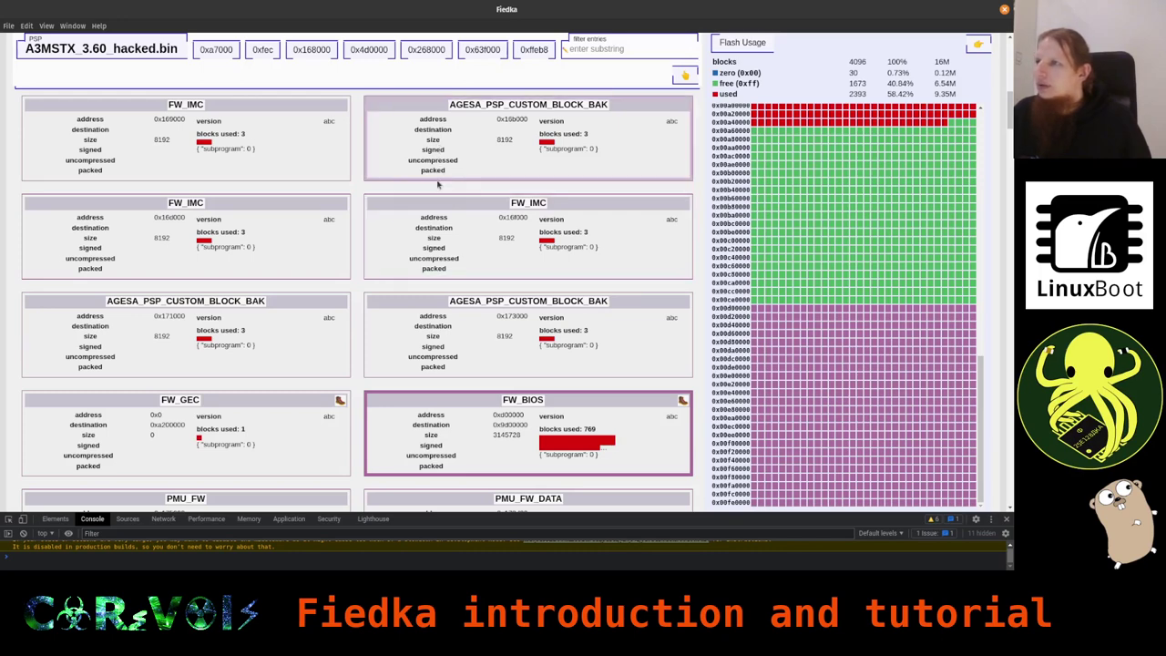
scroll(444, 298, "down", 3)
scroll(443, 296, "down", 3)
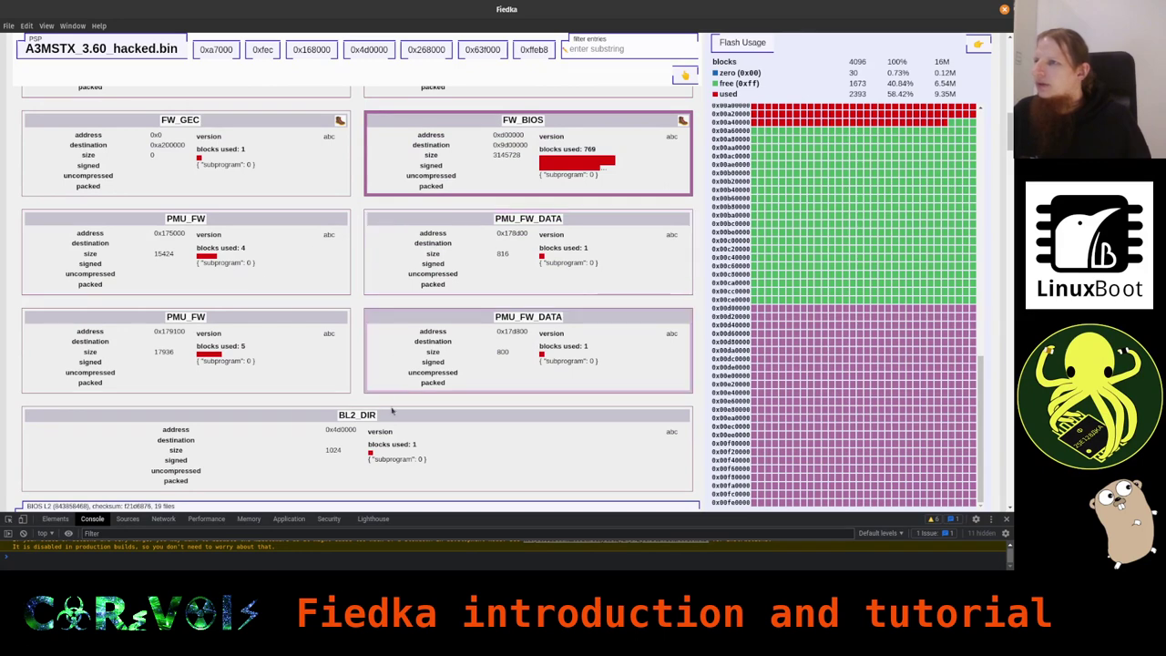
scroll(626, 370, "down", 3)
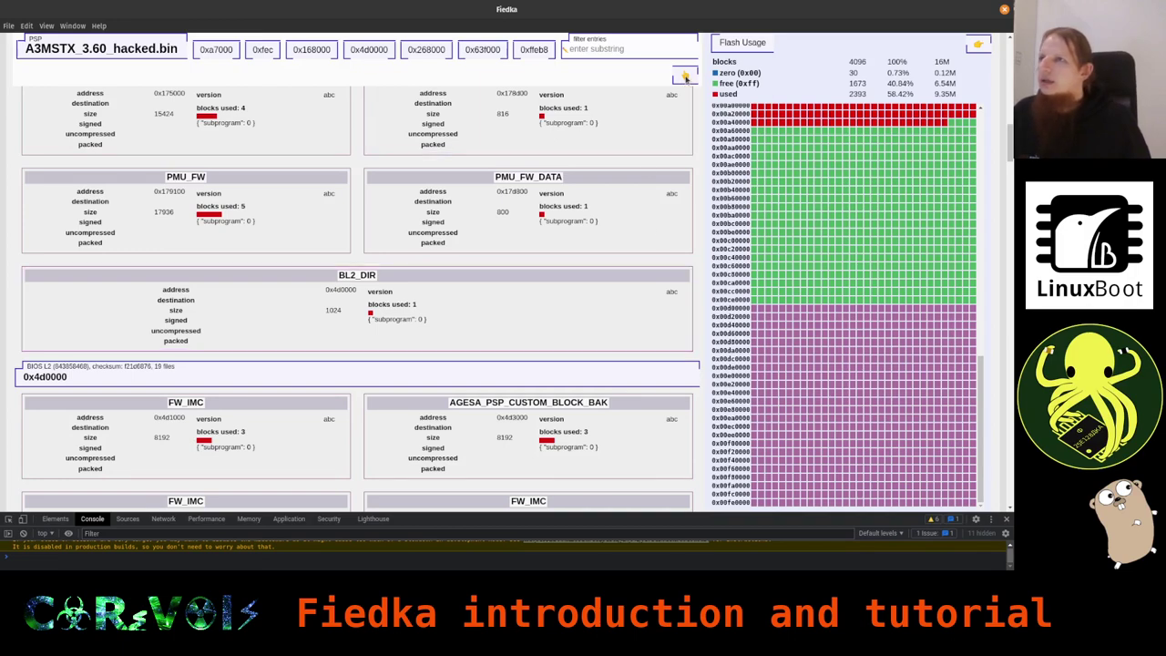
Step: Return to the start of the AMD view and examine the outline's imcFw, gbeFw and xhciFw fields
left_click(685, 81)
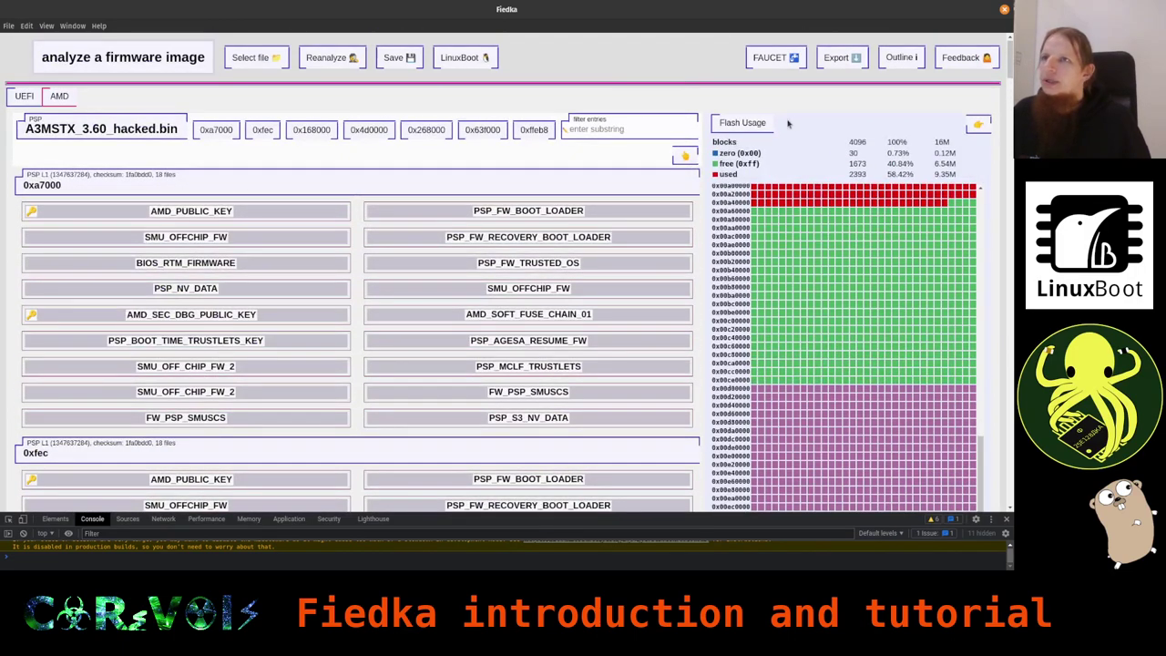
mouse_move(901, 61)
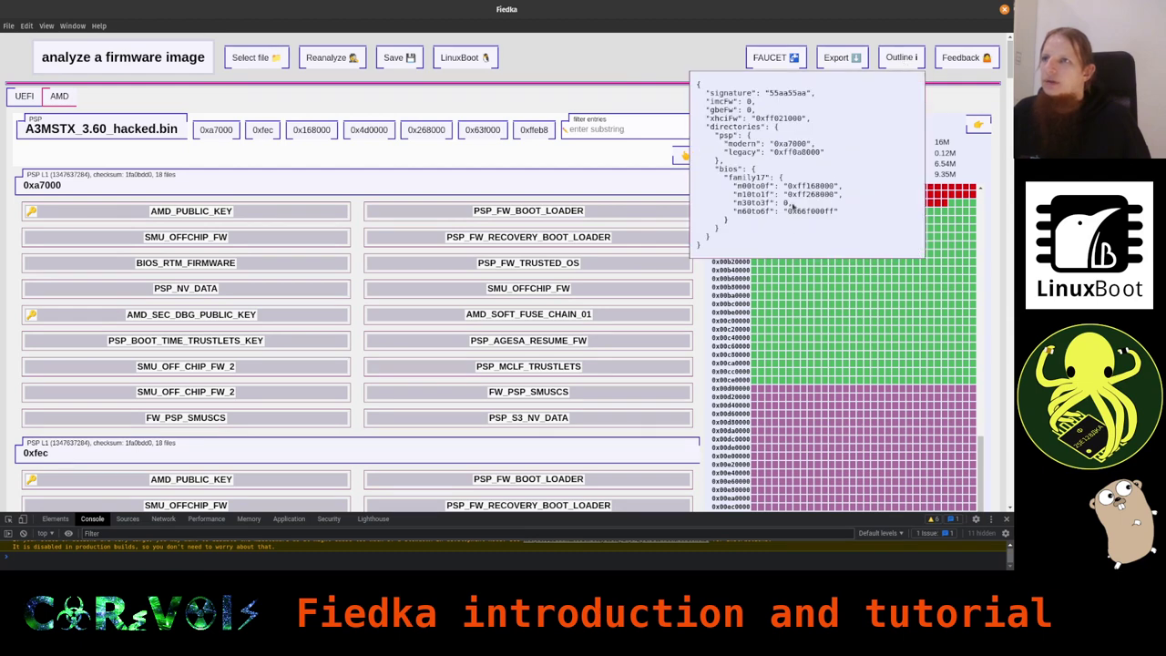
left_click_drag(724, 241, 698, 88)
left_click(827, 172)
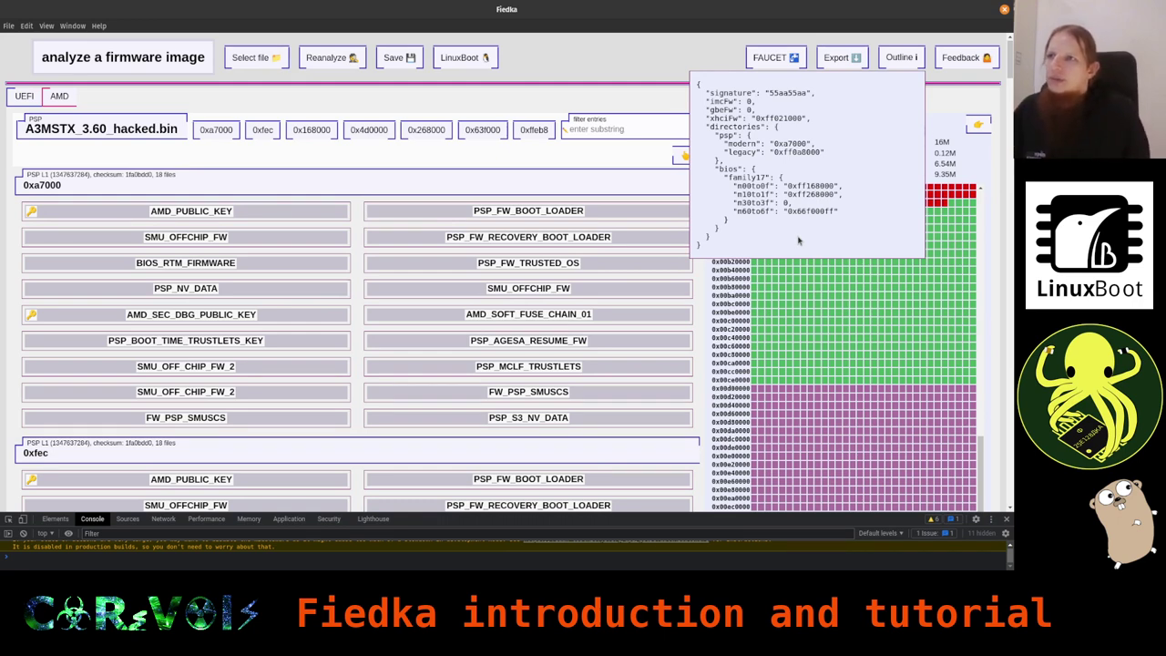
double_click(713, 101)
double_click(721, 109)
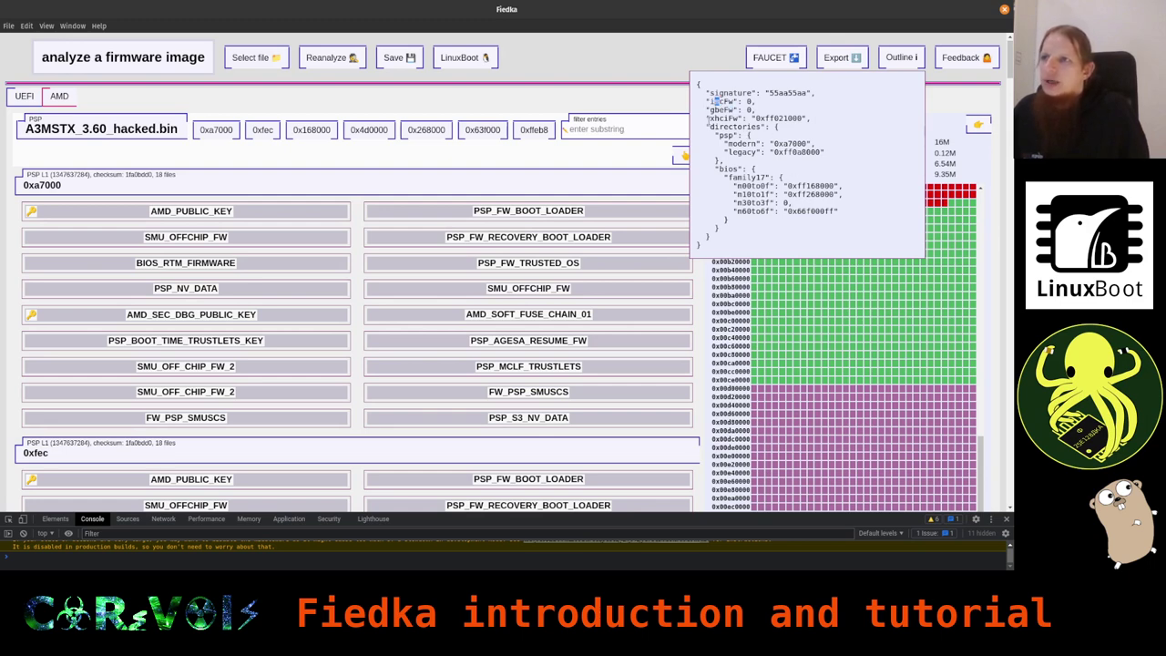
left_click_drag(709, 109, 714, 109)
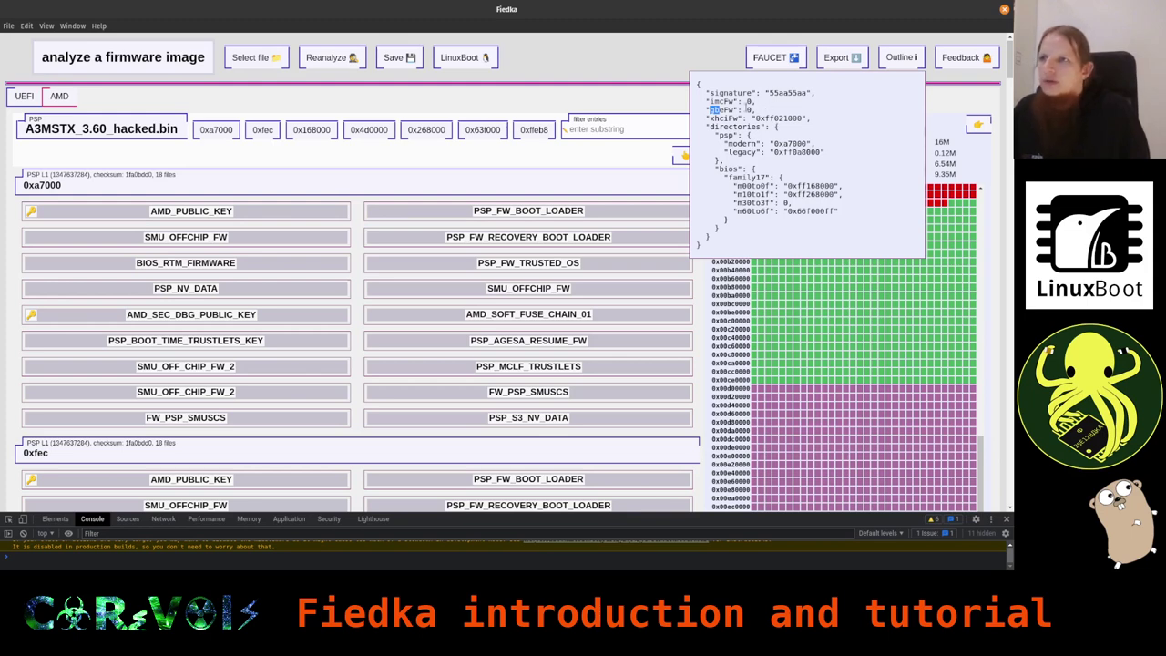
double_click(727, 119)
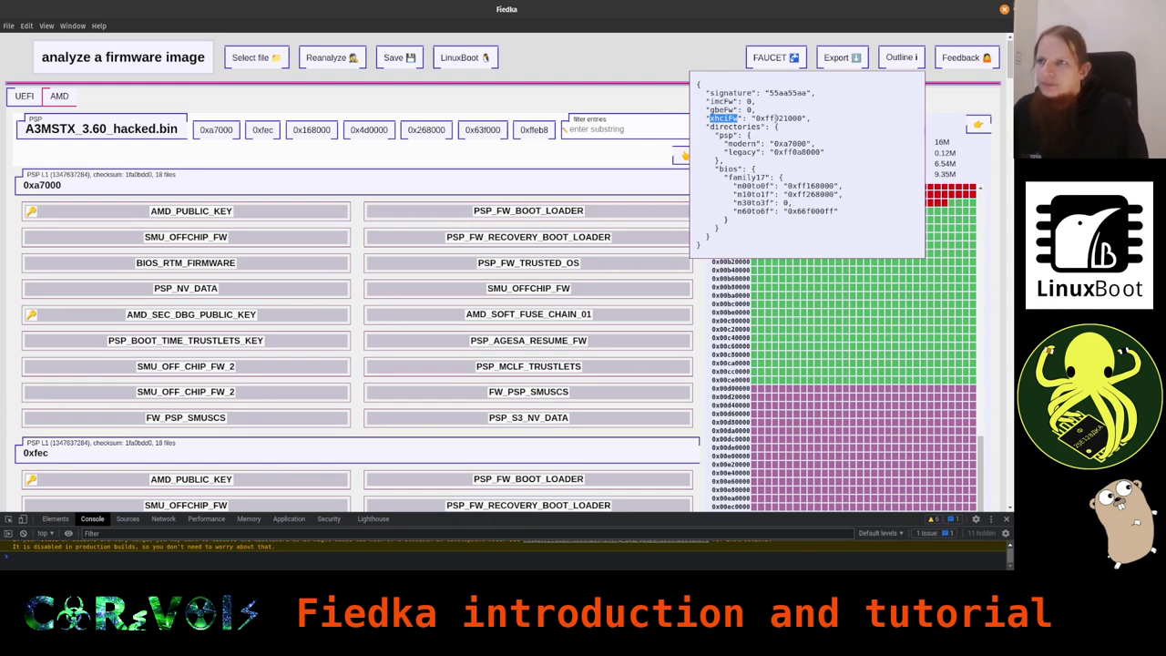
left_click_drag(775, 118, 765, 118)
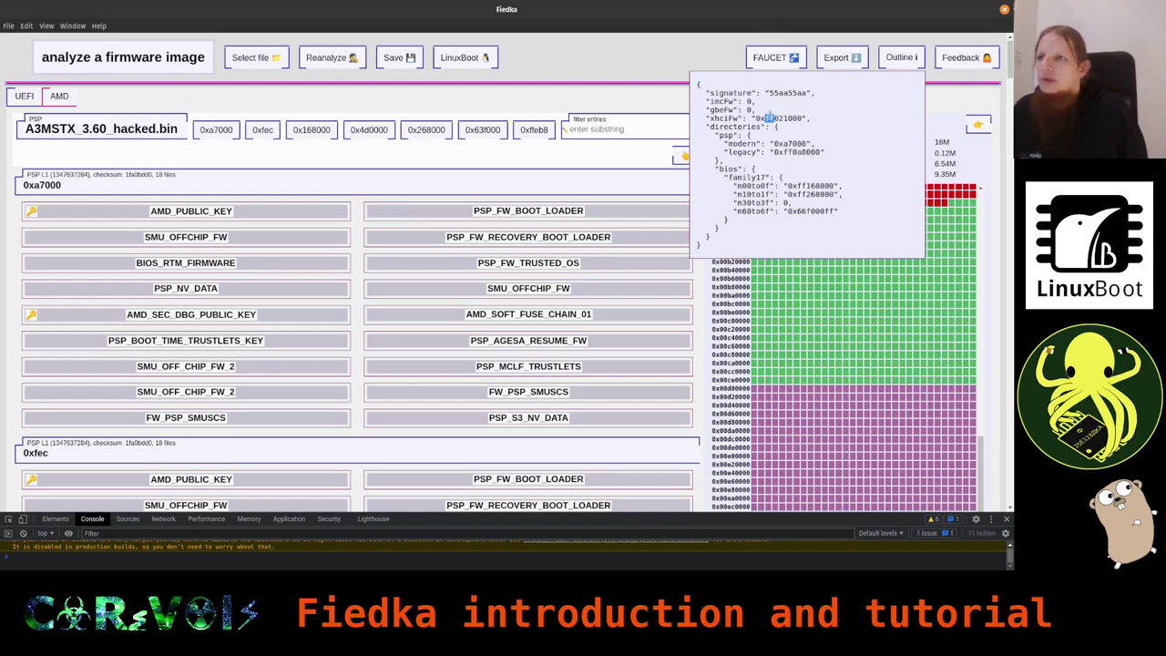
left_click(772, 118)
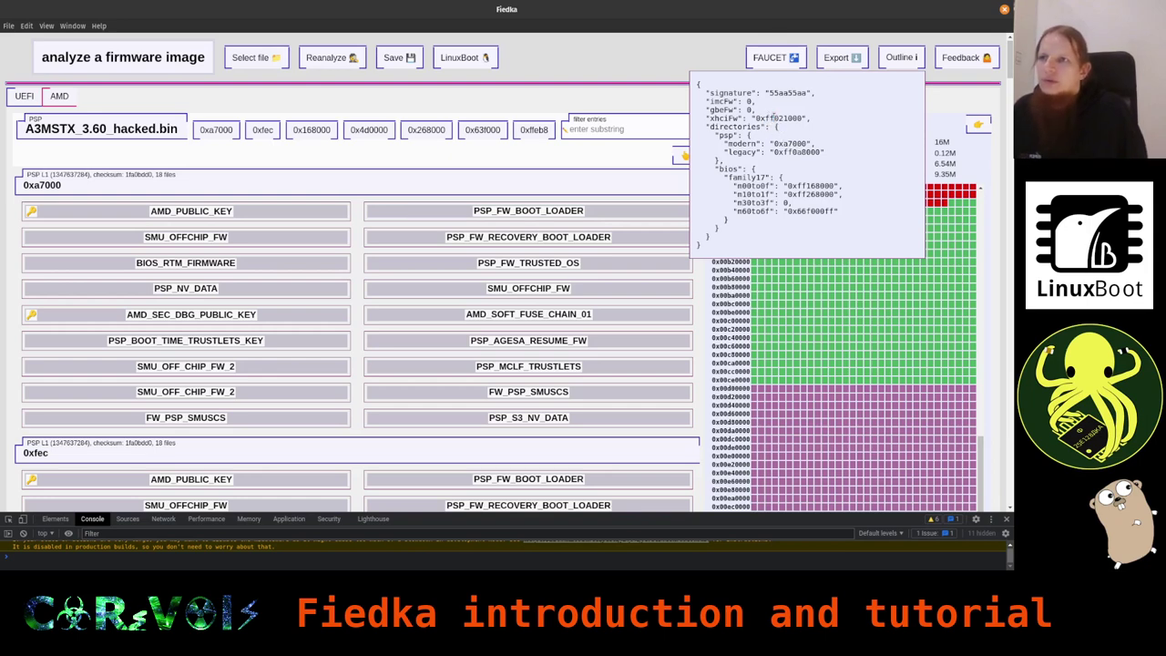
left_click_drag(772, 117, 799, 119)
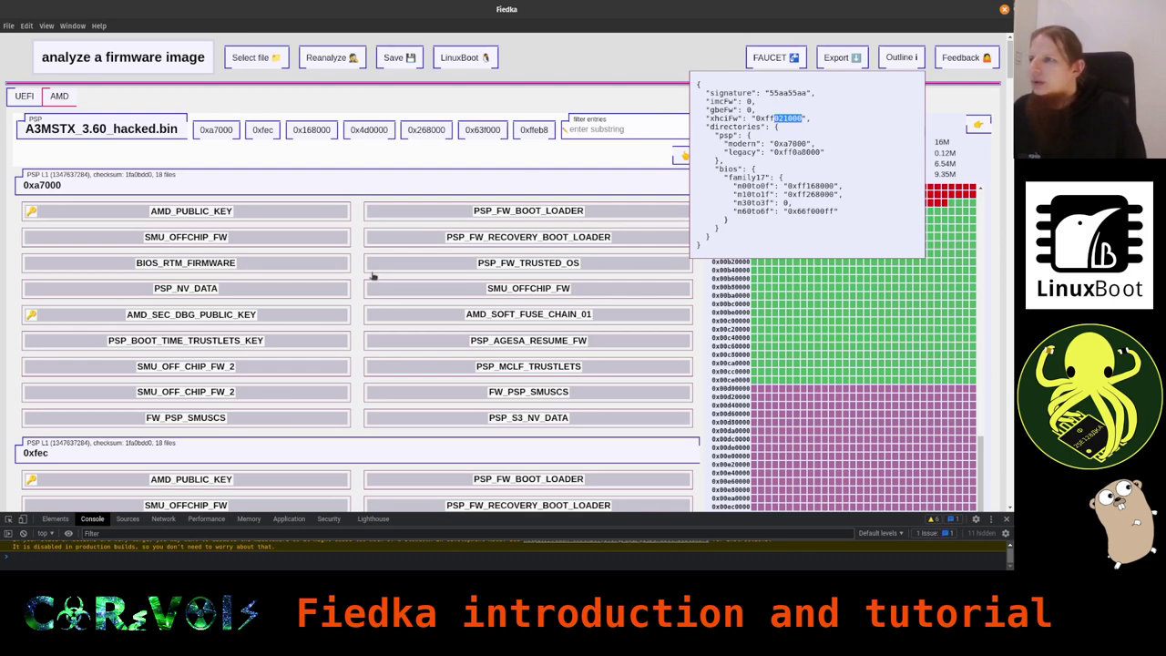
Step: Examine the PSP and family17 BIOS directory addresses in the image outline
double_click(792, 144)
double_click(797, 152)
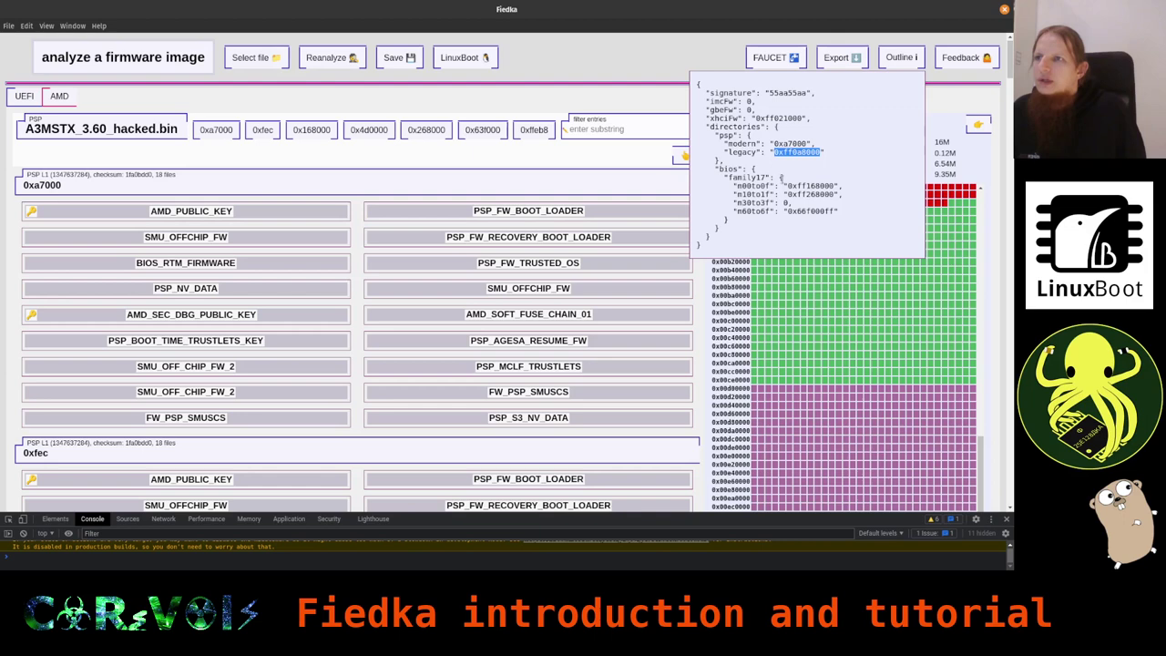
double_click(809, 186)
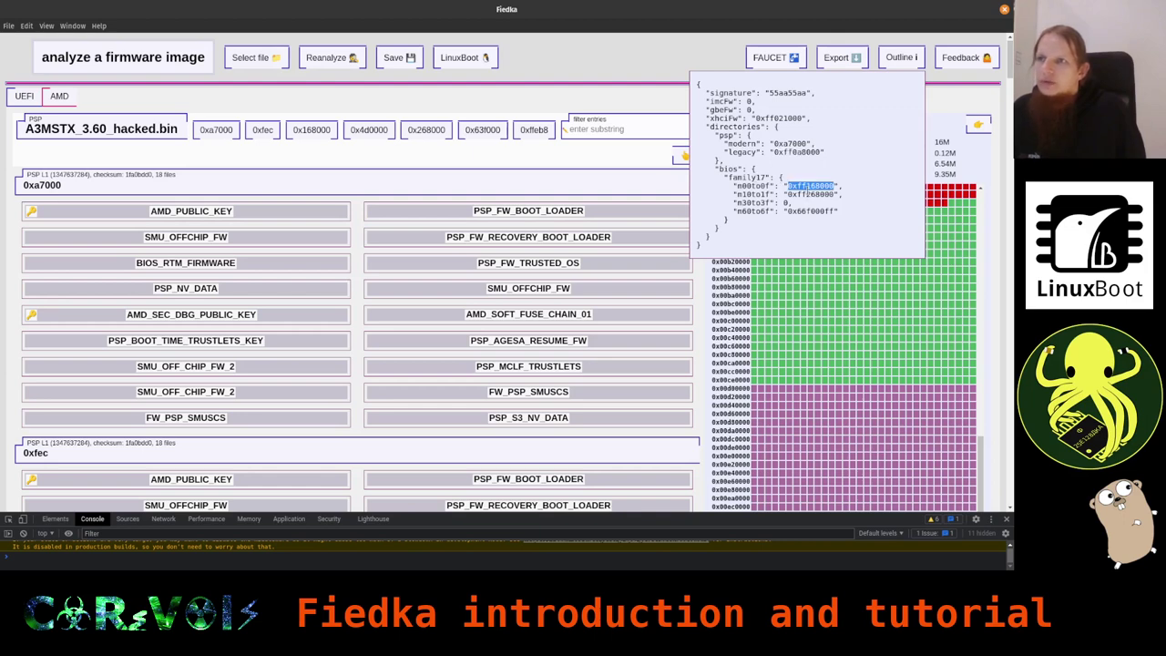
double_click(808, 194)
left_click(809, 210)
double_click(809, 210)
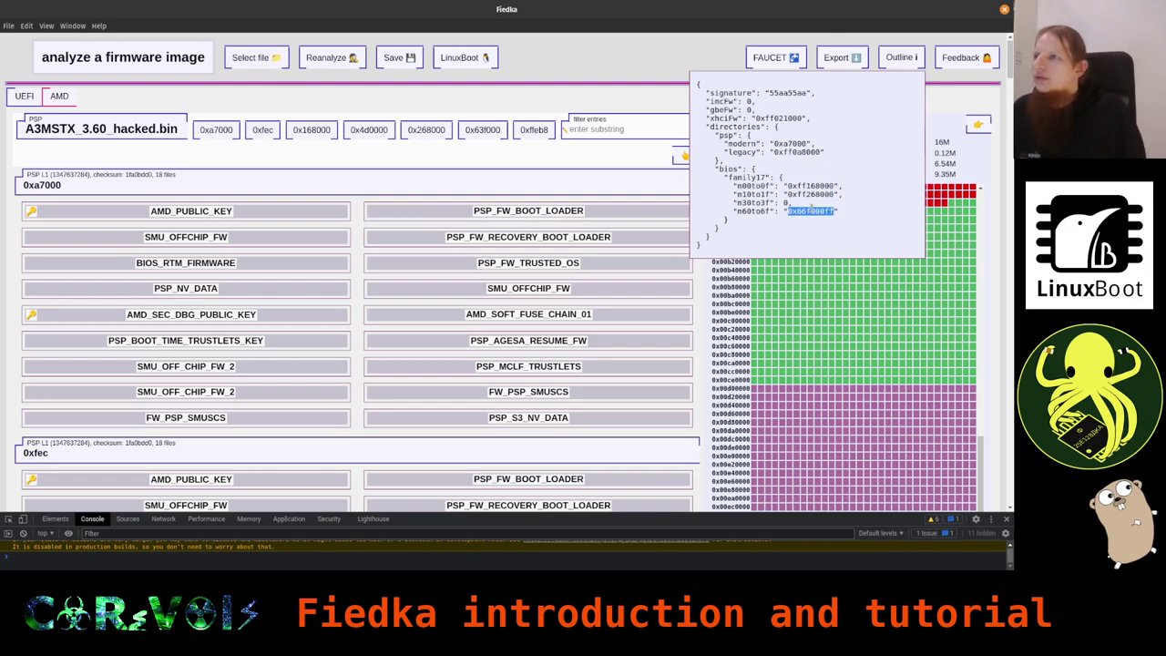
left_click(794, 217)
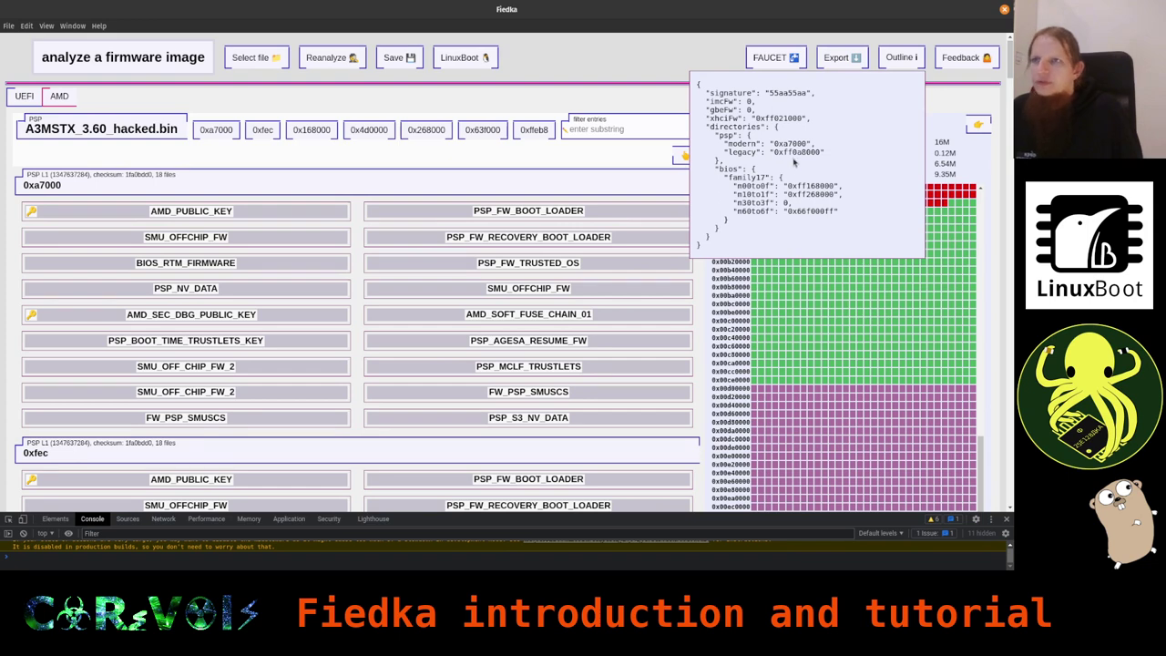
Step: Review the CBFS message about the FMAP signature in the analysis feedback
mouse_move(951, 62)
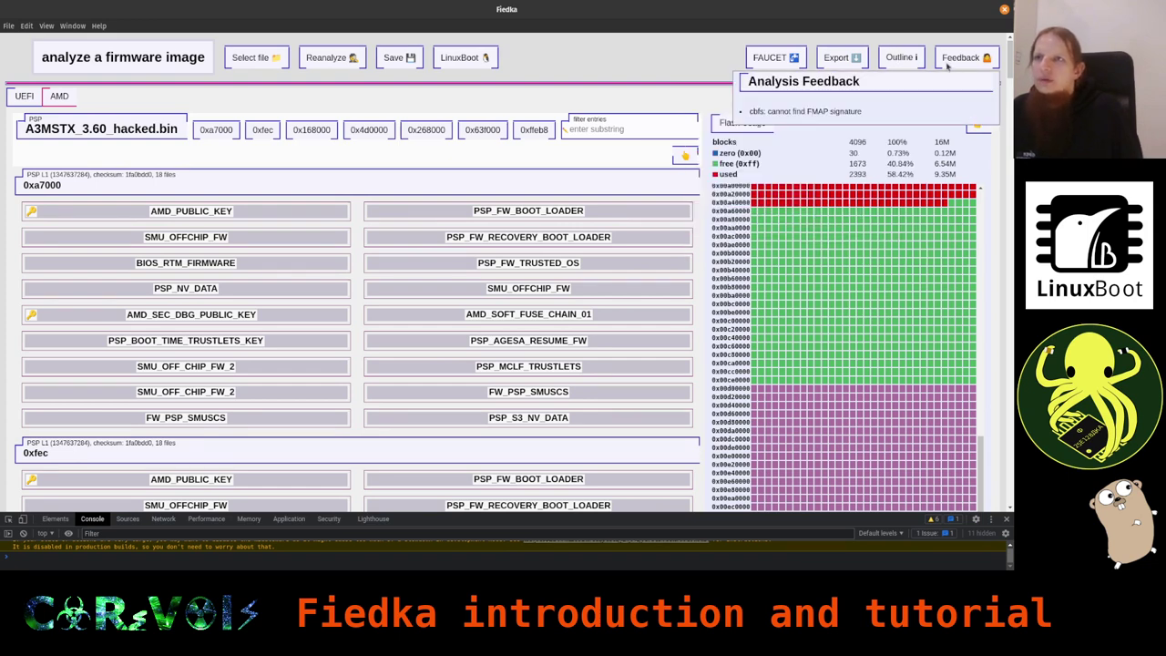
left_click_drag(748, 112, 849, 112)
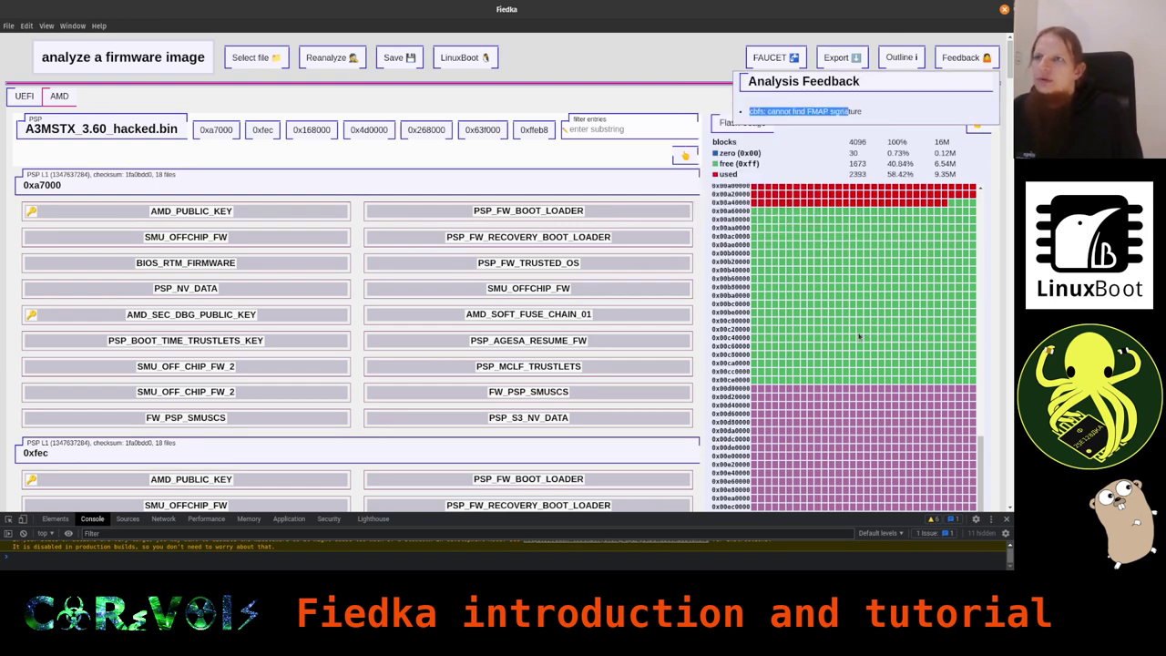
left_click(858, 111)
double_click(817, 111)
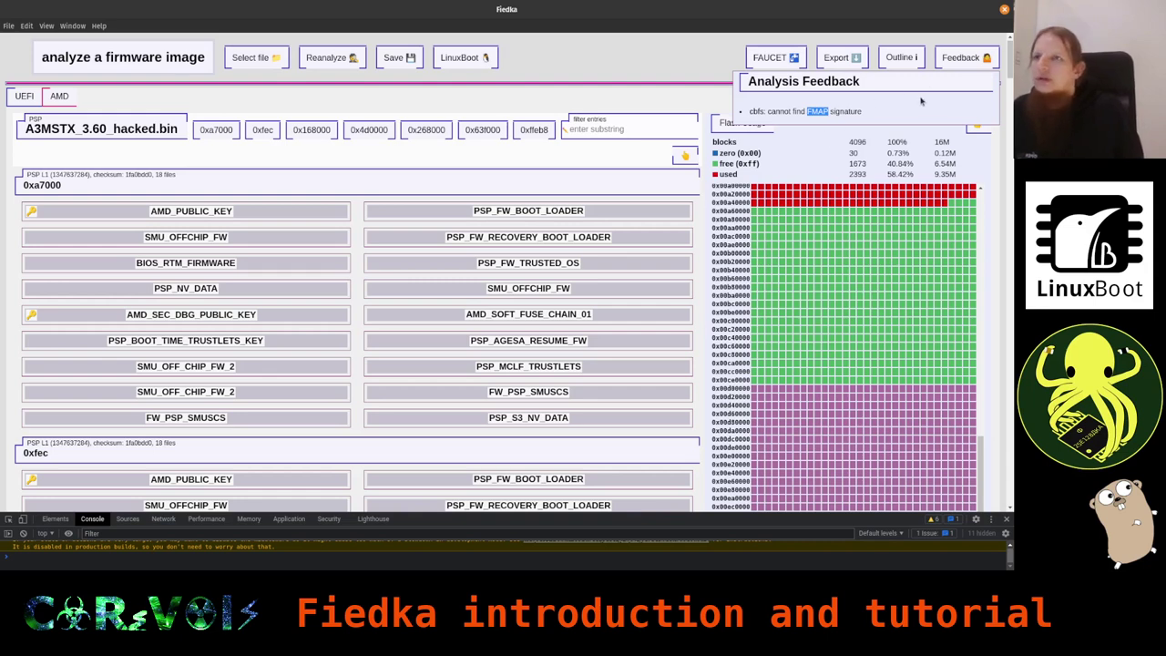
left_click(944, 65)
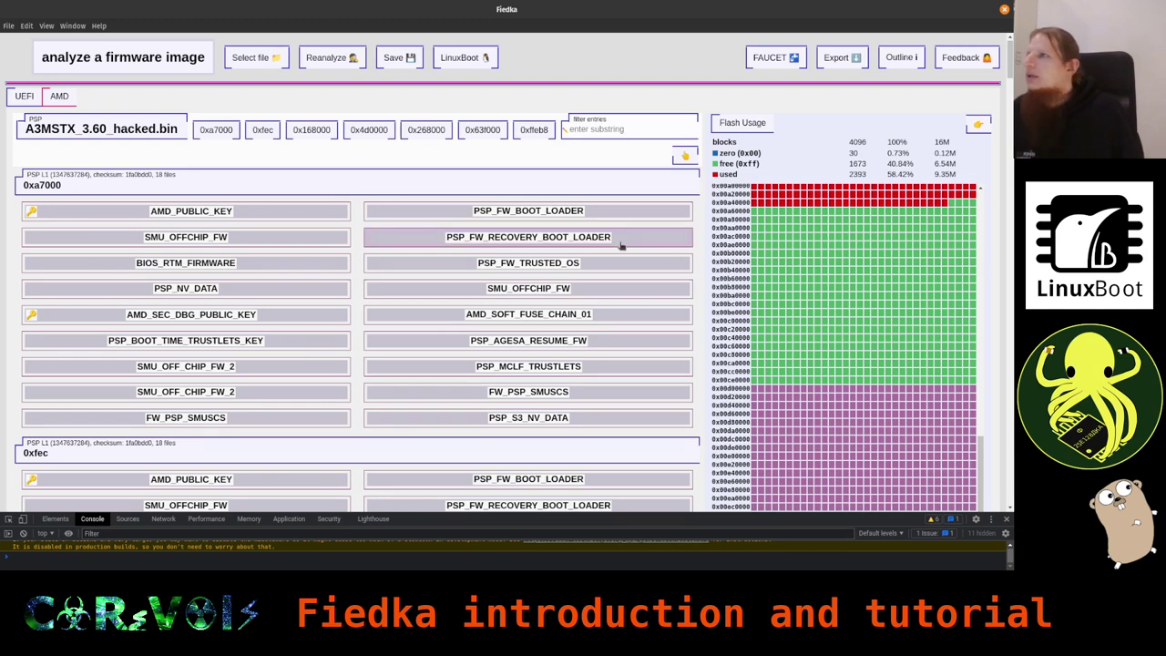
Step: Load firmware.rom for analysis from the firmware subfolder of the system76 folder inside firmware/System76/lemp10
left_click(232, 61)
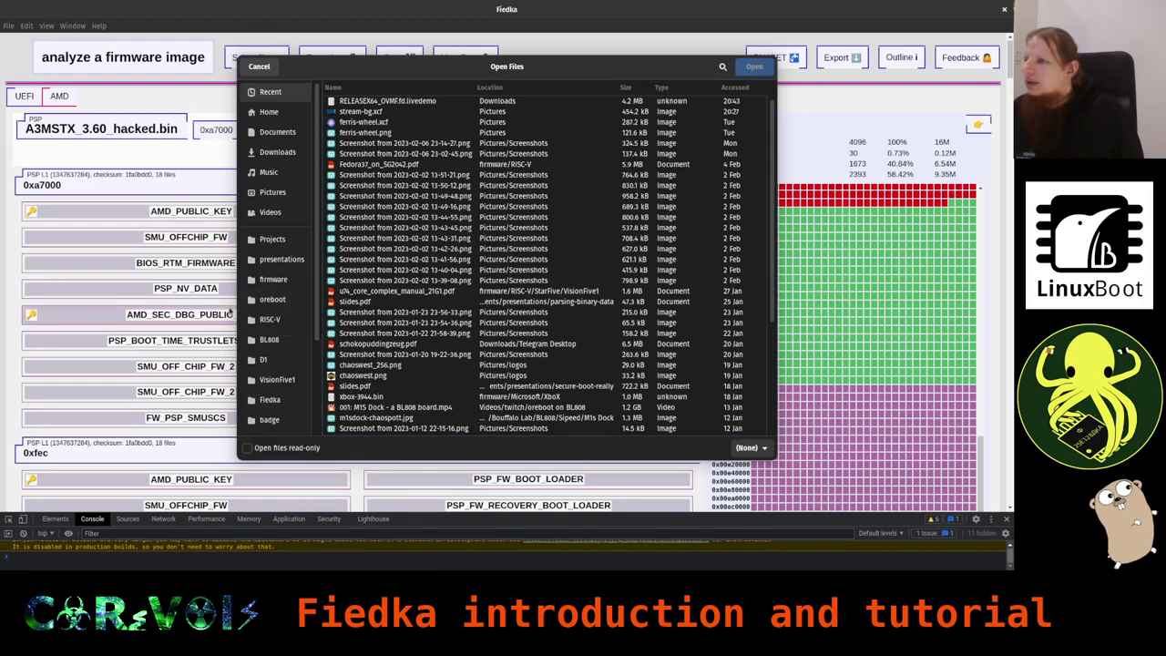
scroll(259, 287, "down", 3)
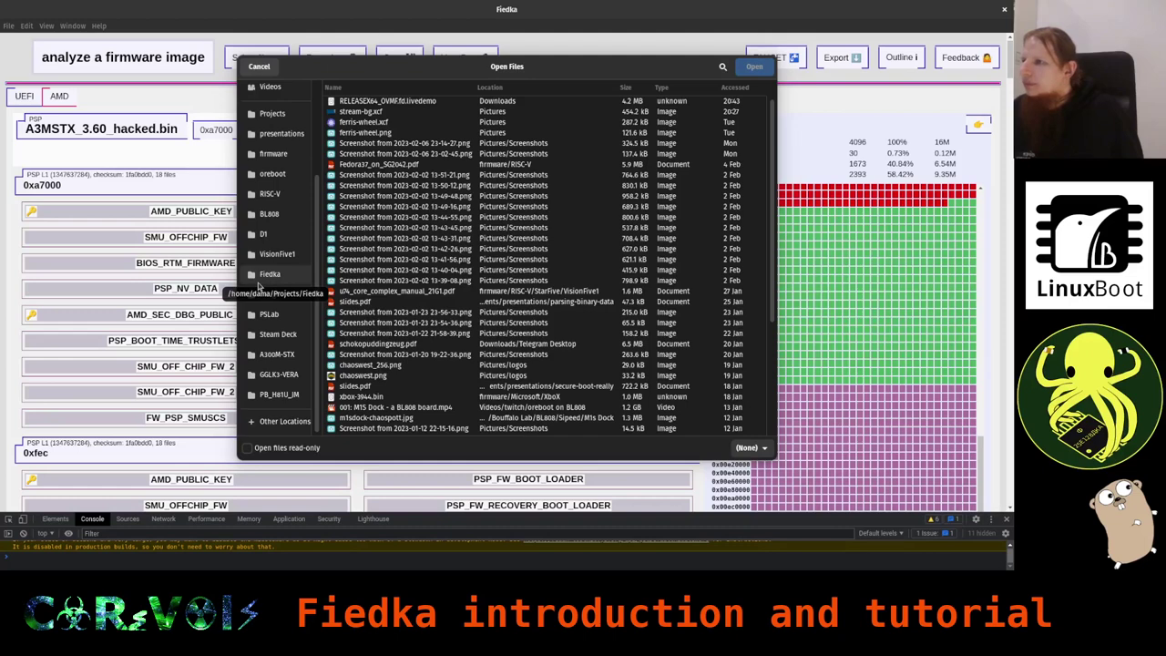
scroll(258, 287, "up", 3)
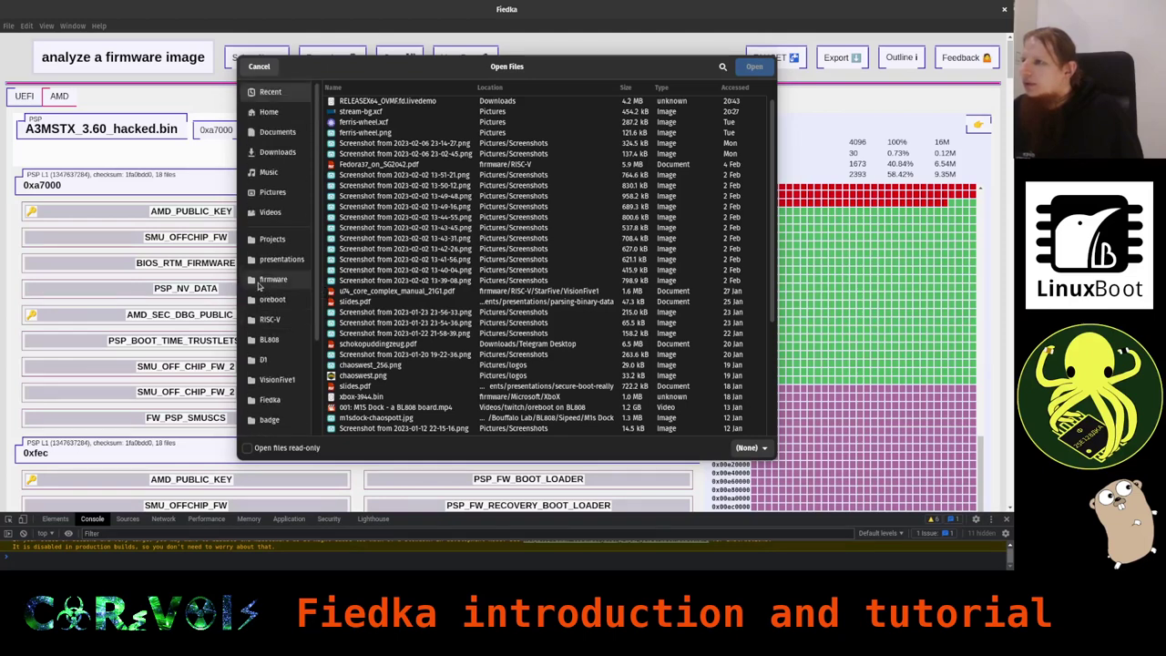
left_click(264, 279)
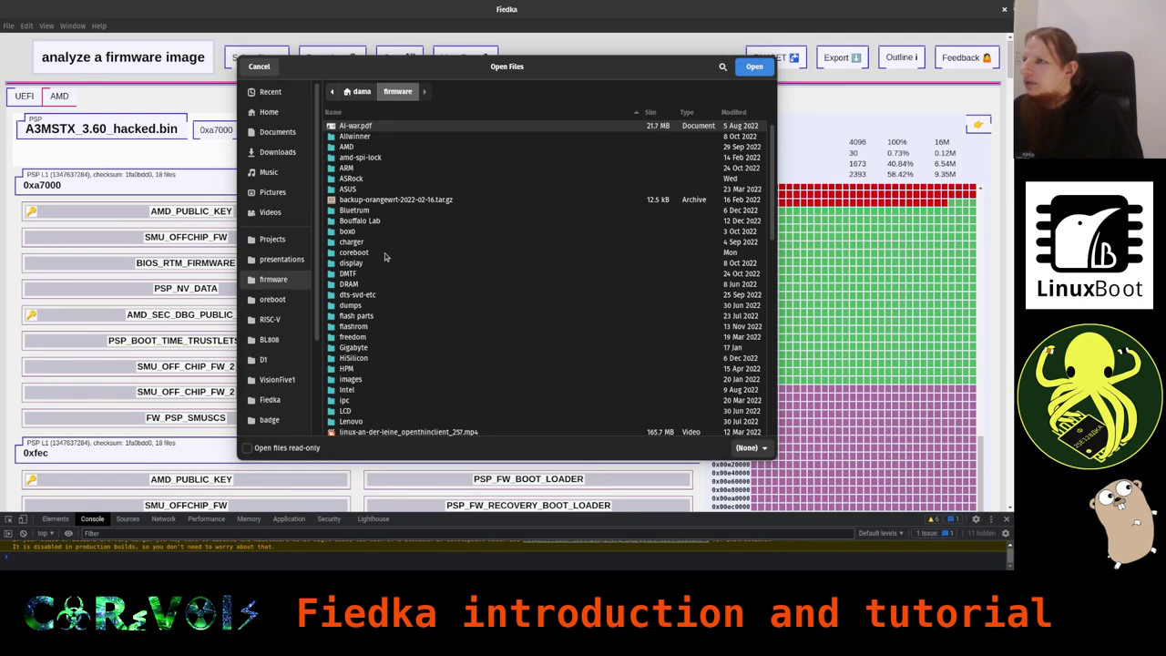
scroll(372, 392, "down", 10)
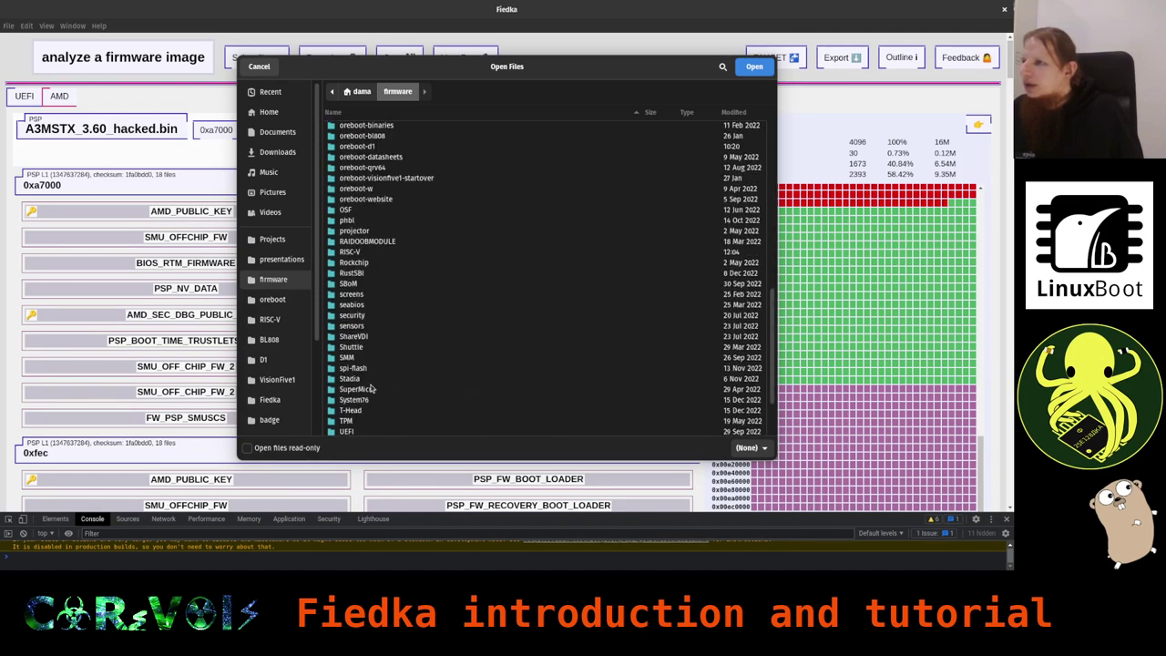
double_click(361, 400)
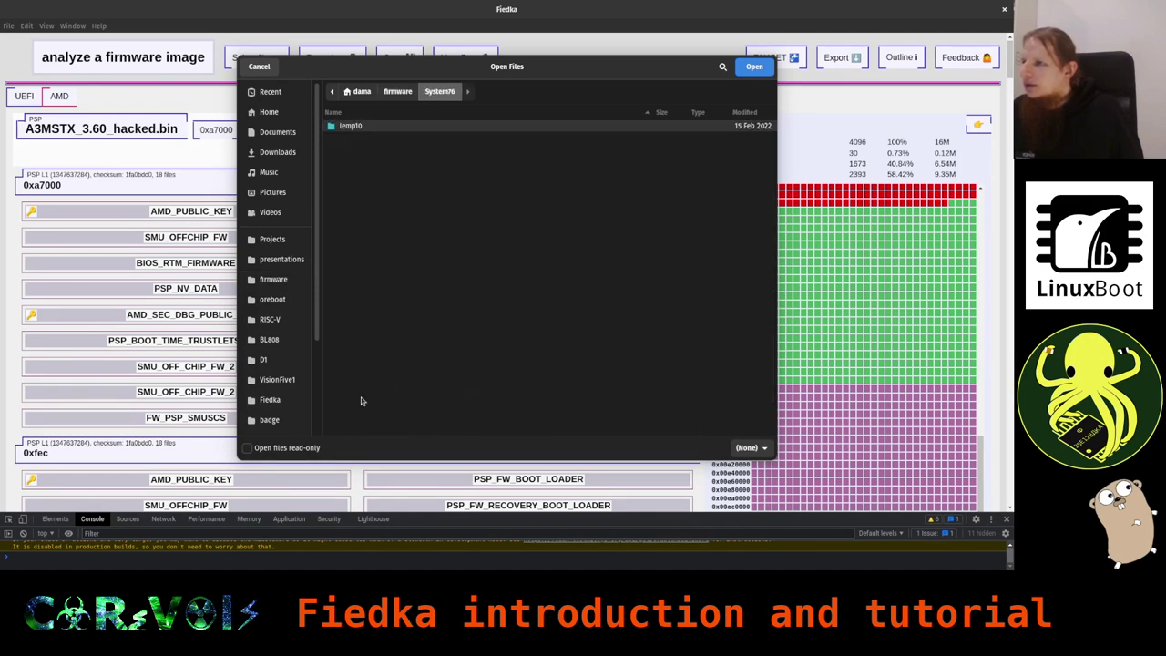
double_click(360, 130)
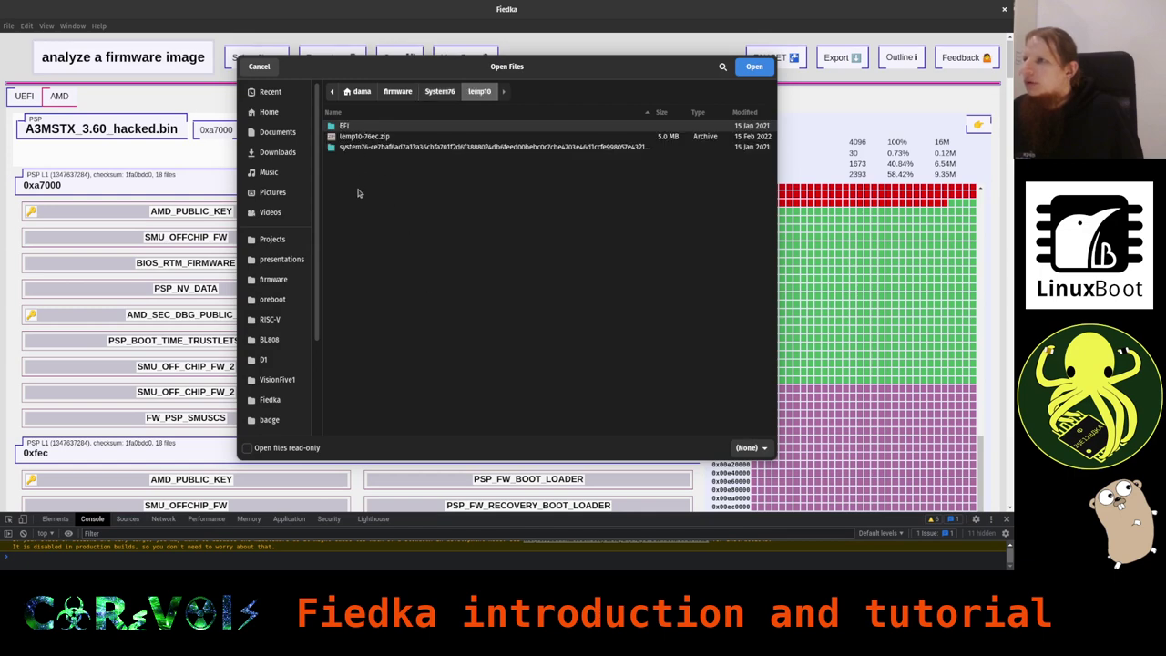
double_click(351, 147)
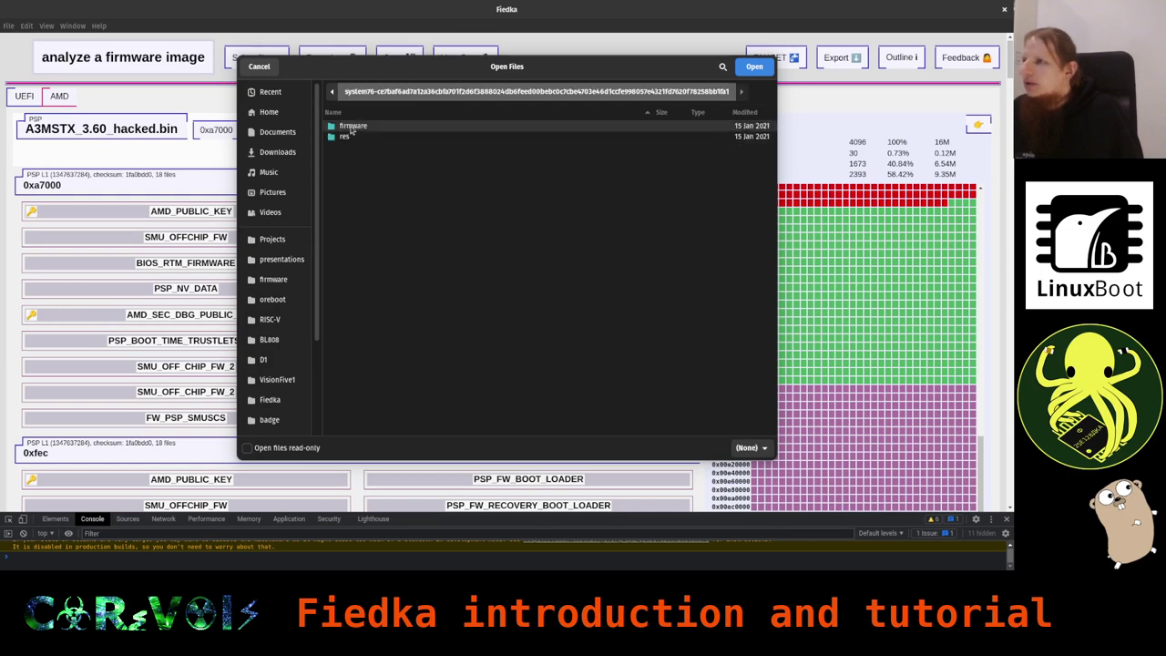
double_click(351, 128)
left_click(350, 149)
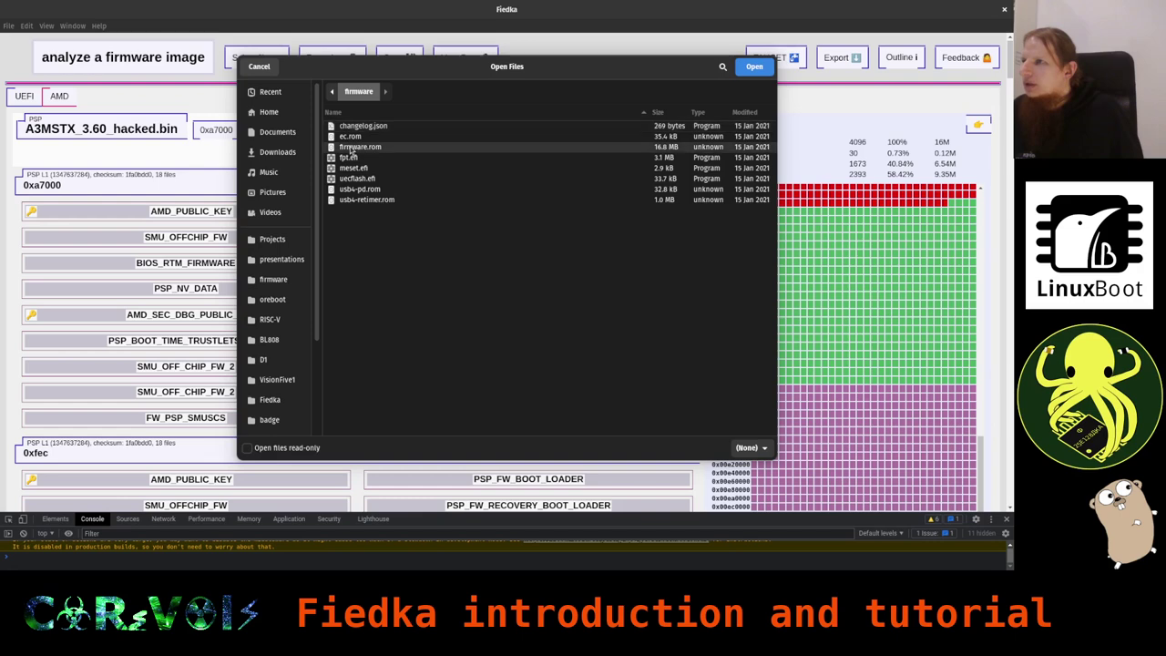
double_click(350, 150)
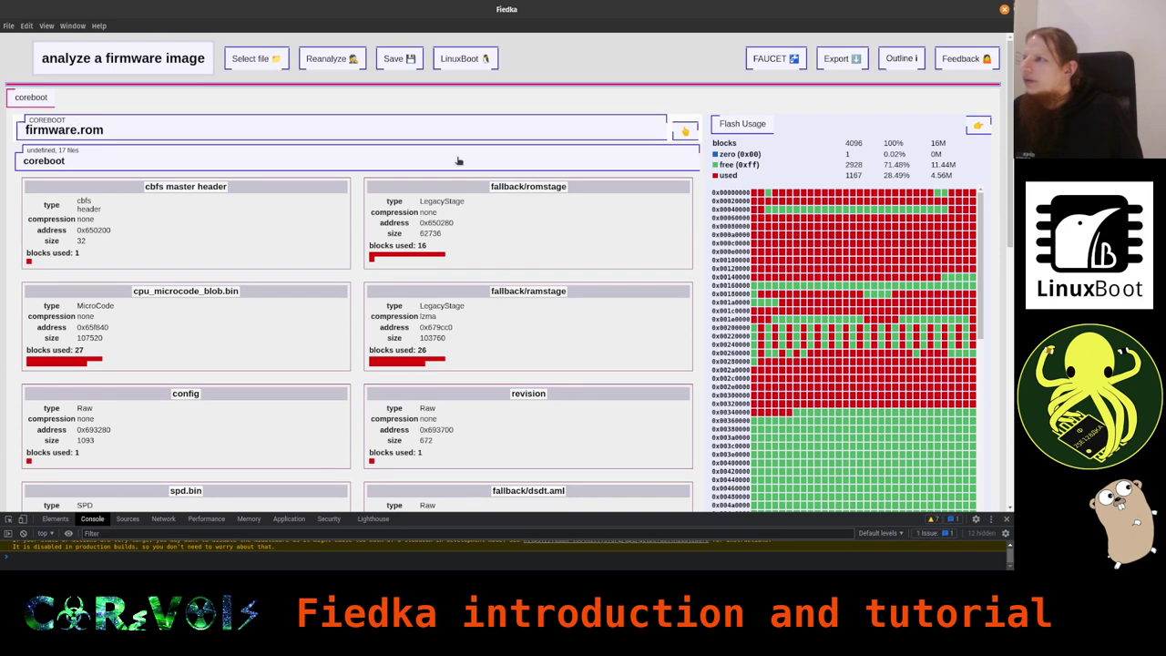
Step: Review the coreboot entries of firmware.rom down to the bootblock, including the unnamed entries of type Deleted2
scroll(559, 255, "down", 3)
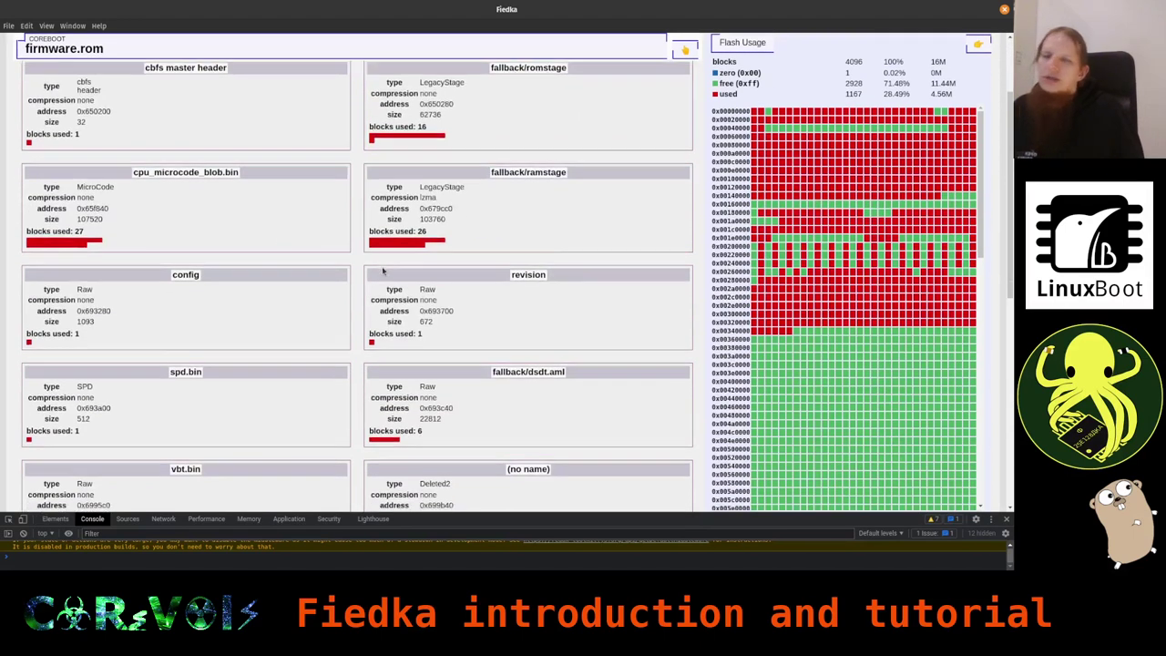
scroll(382, 270, "down", 10)
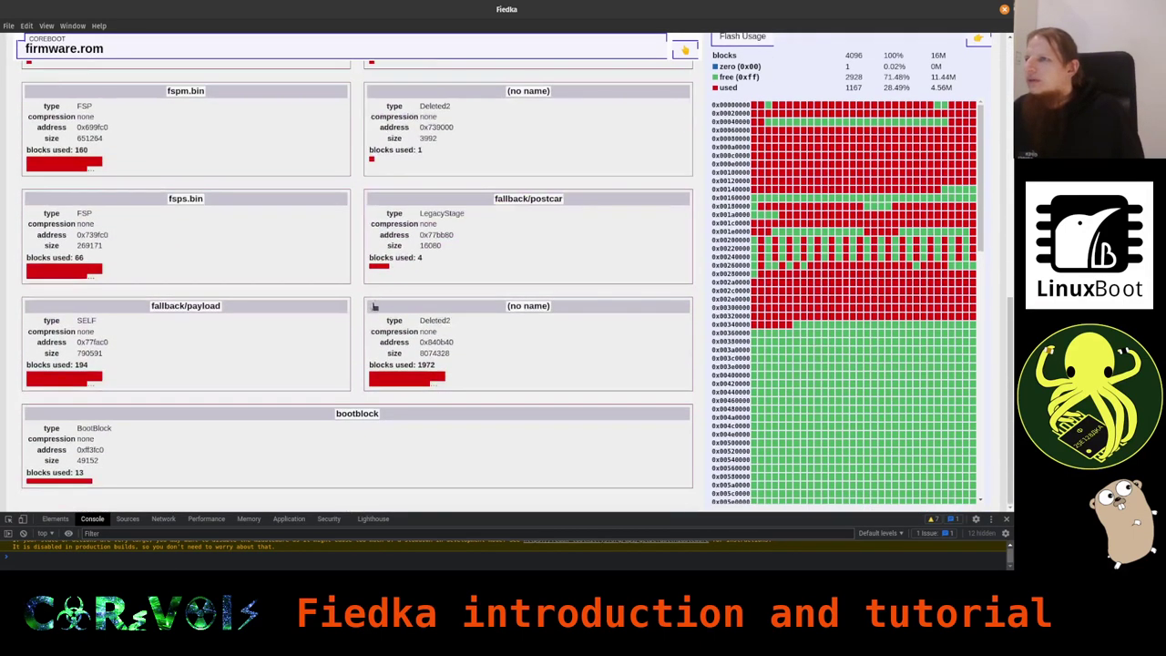
scroll(424, 182, "up", 2)
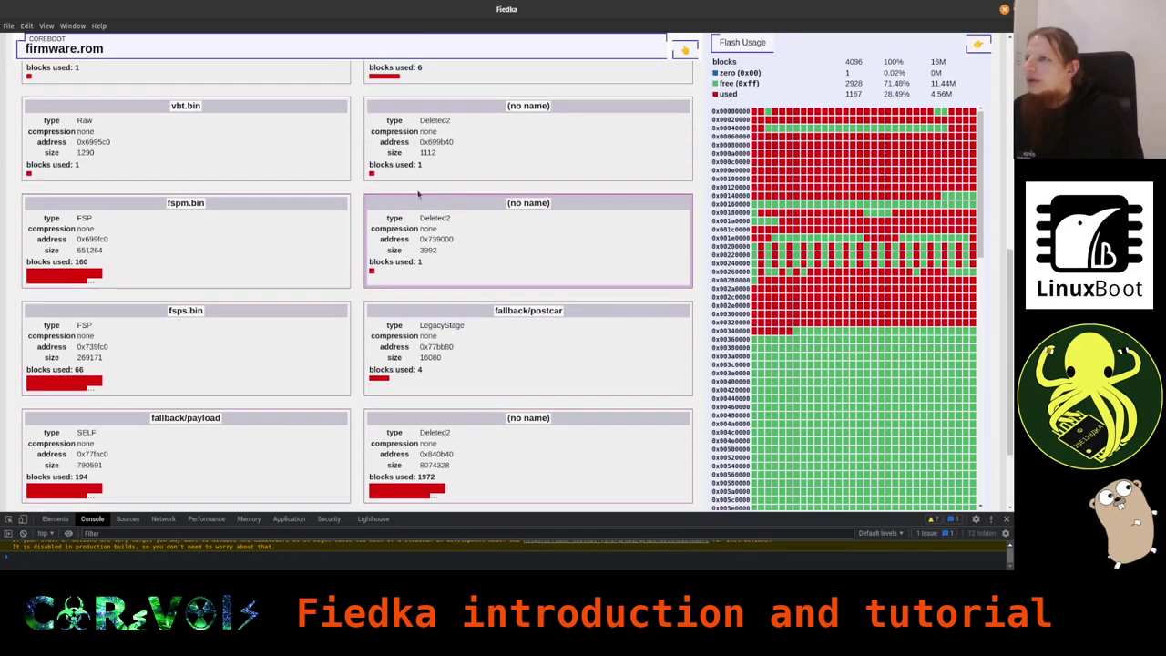
scroll(452, 250, "up", 1)
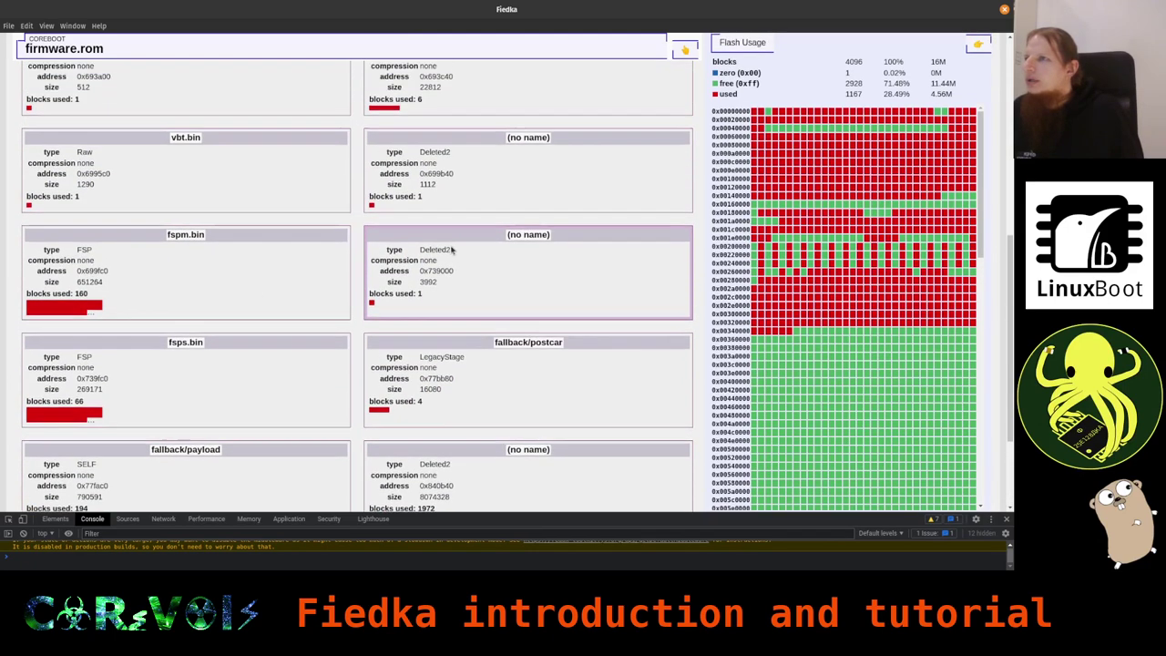
scroll(452, 249, "up", 1)
left_click_drag(431, 205, 472, 234)
left_click(437, 311)
scroll(437, 312, "up", 3)
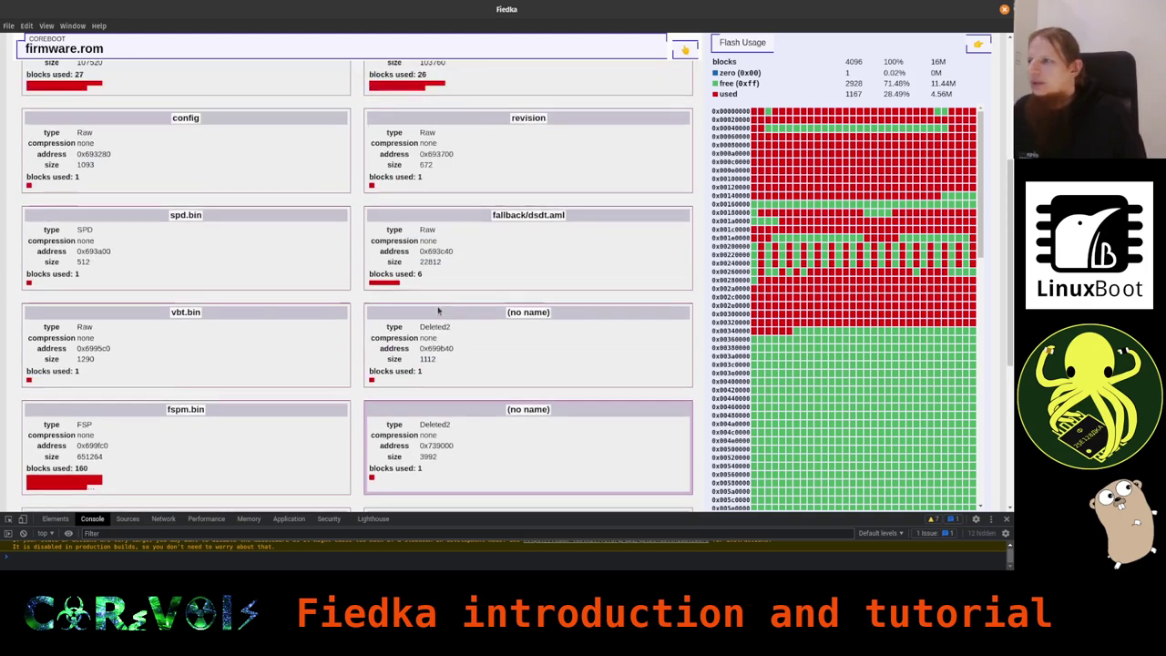
scroll(437, 312, "up", 4)
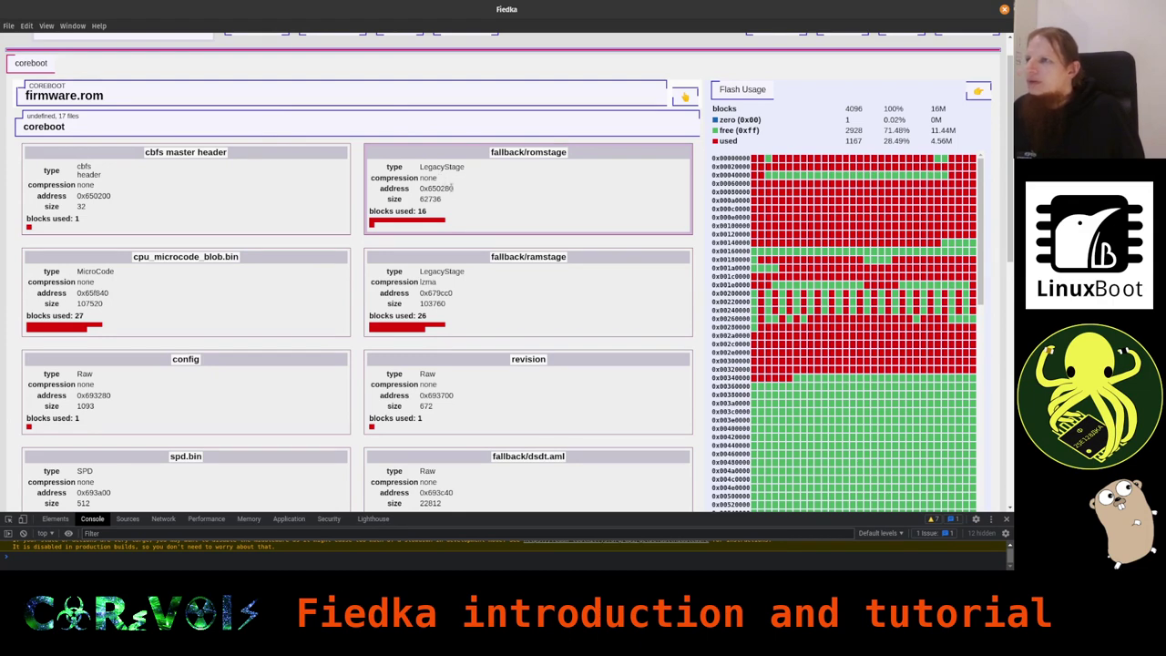
Step: Examine the address of fallback/romstage and the compression and address of fallback/ramstage
left_click_drag(423, 186, 452, 198)
left_click(439, 196)
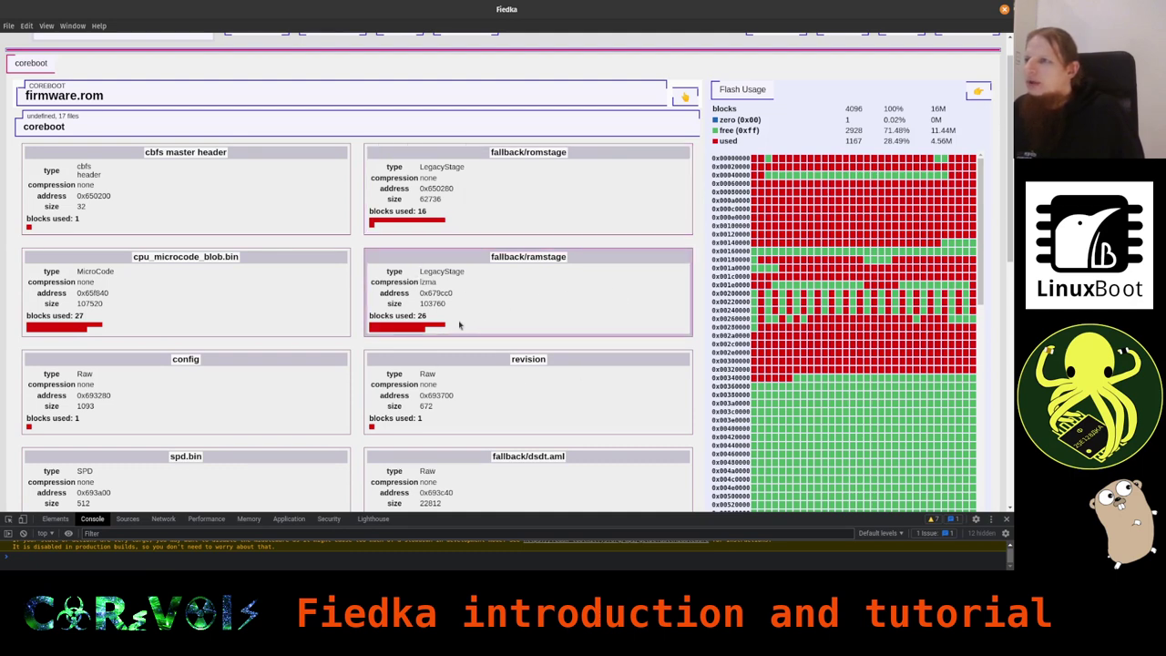
double_click(434, 292)
double_click(427, 281)
left_click(467, 299)
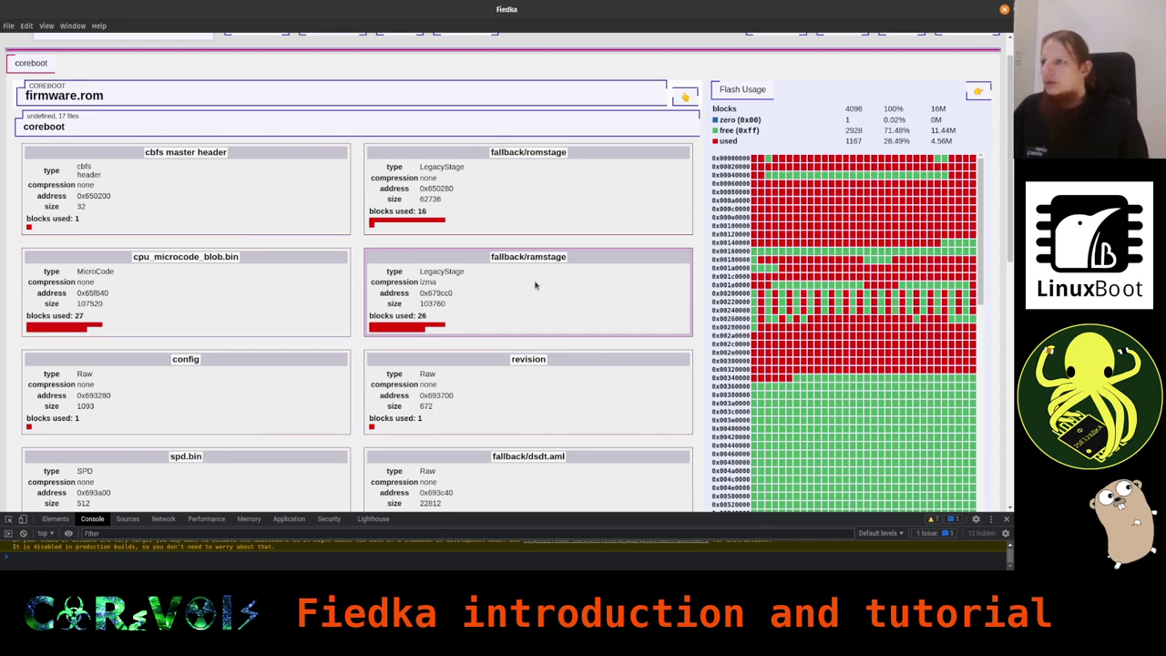
Step: Collapse the coreboot entry details and highlight the cbfs master header's block in the flash usage map
left_click(558, 135)
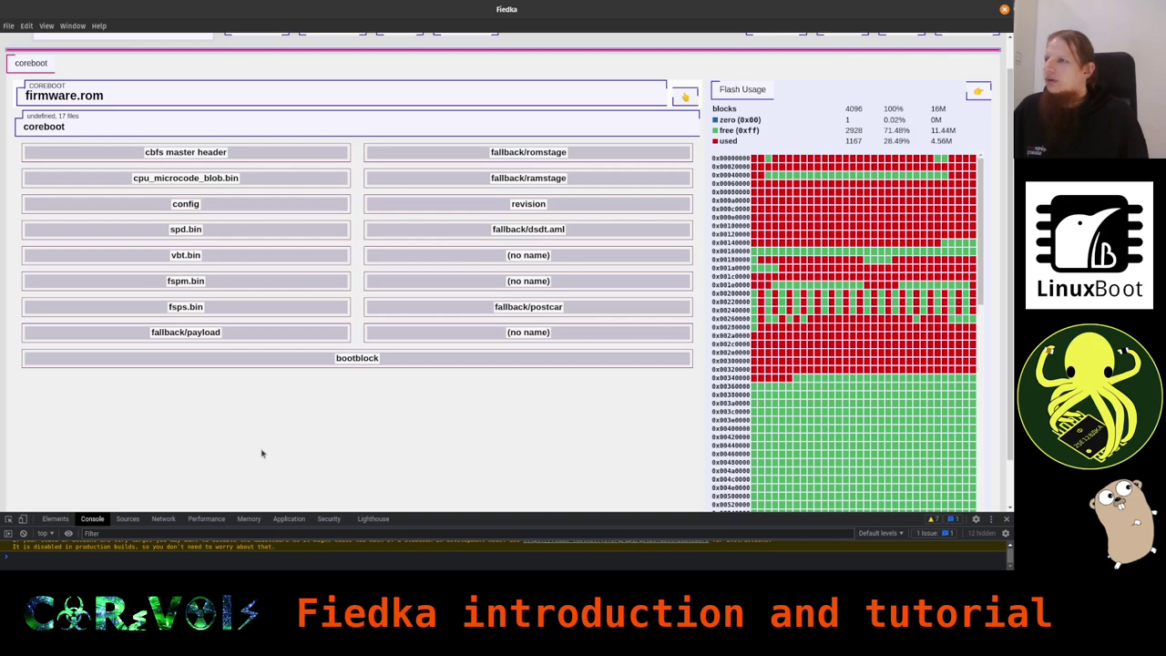
left_click(237, 152)
scroll(942, 238, "down", 2)
scroll(911, 241, "down", 2)
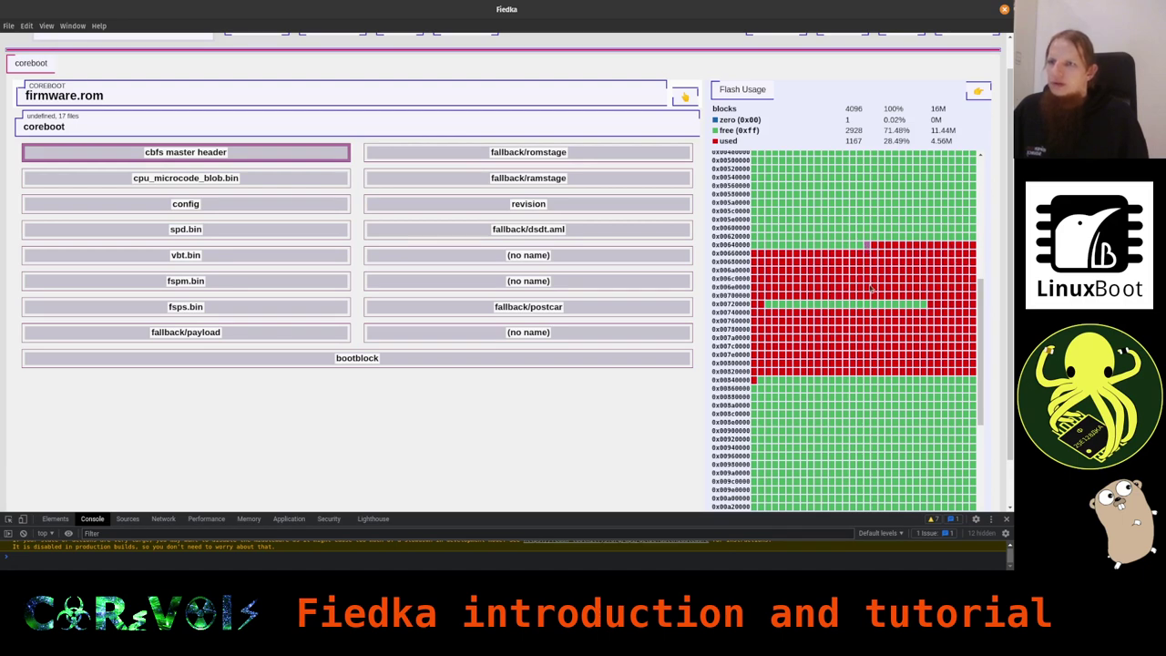
scroll(802, 333, "down", 1)
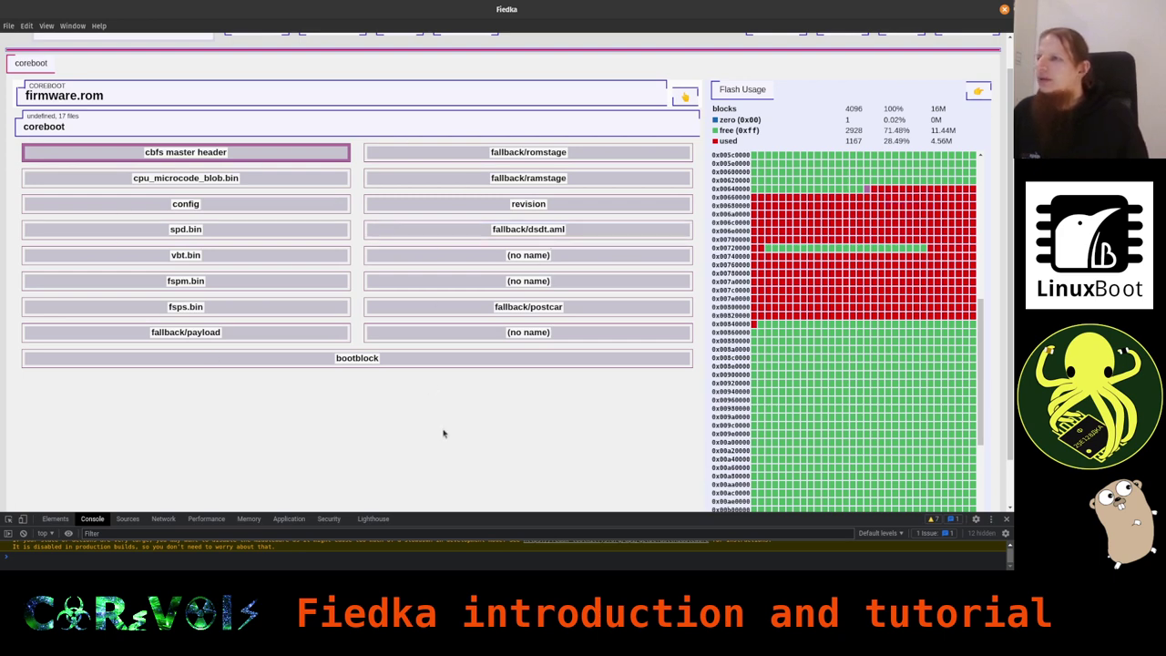
Step: Examine the bootblock's area at the end of the flash usage map and highlight the blocks of fallback/payload
left_click(375, 359)
scroll(757, 463, "down", 8)
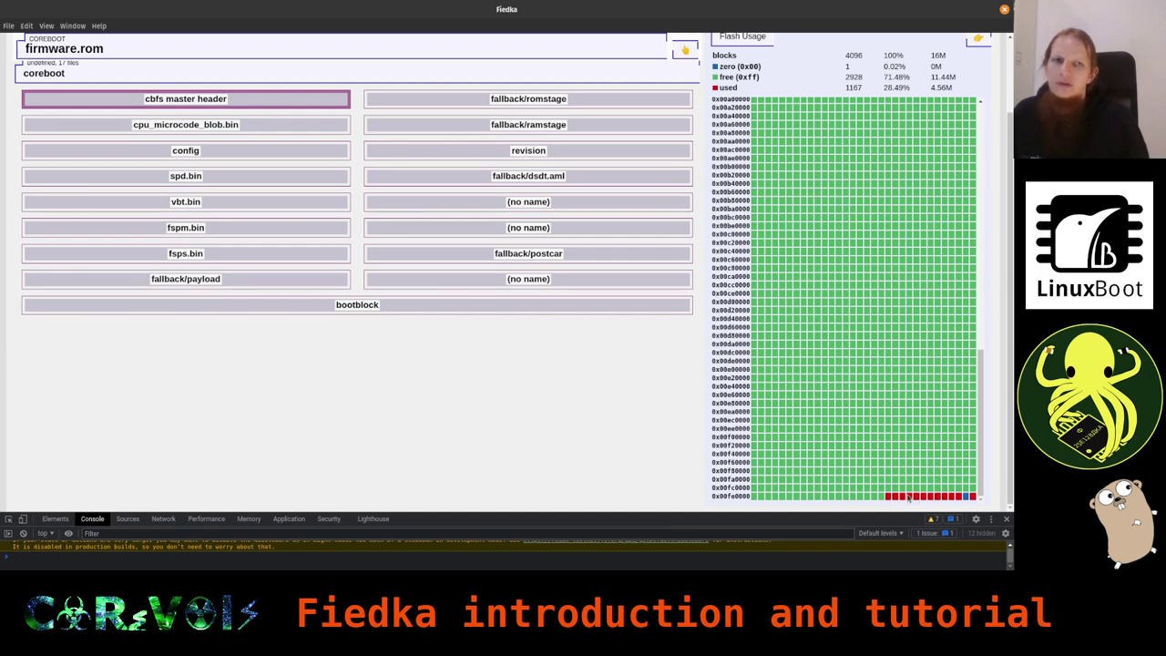
scroll(908, 497, "up", 10)
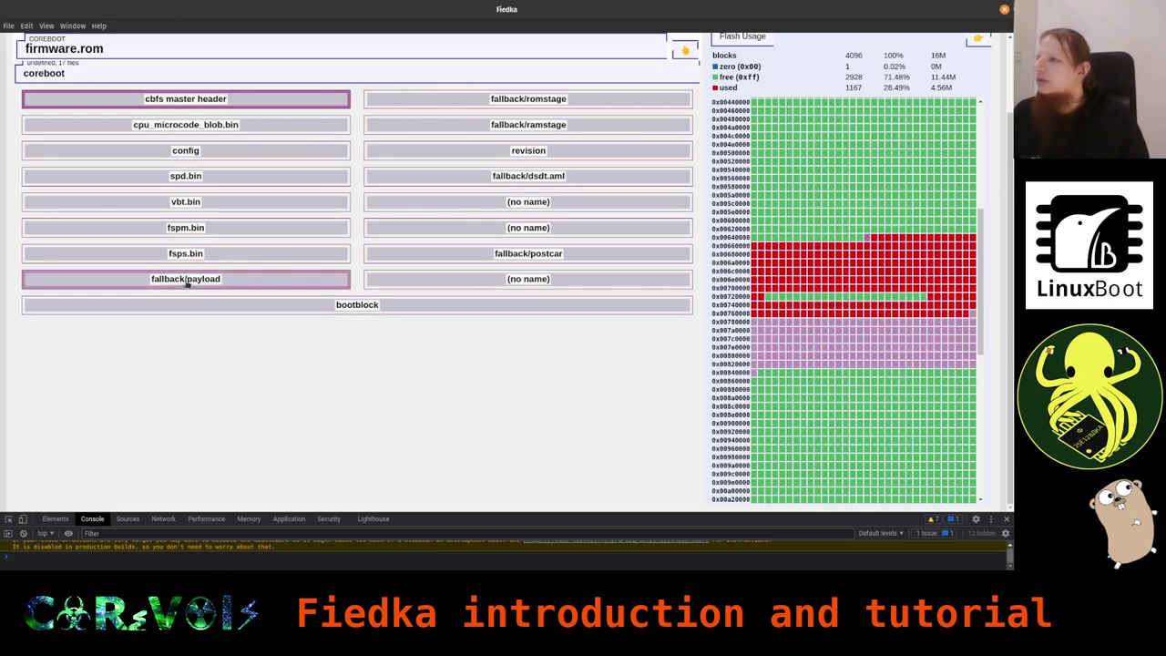
left_click(186, 282)
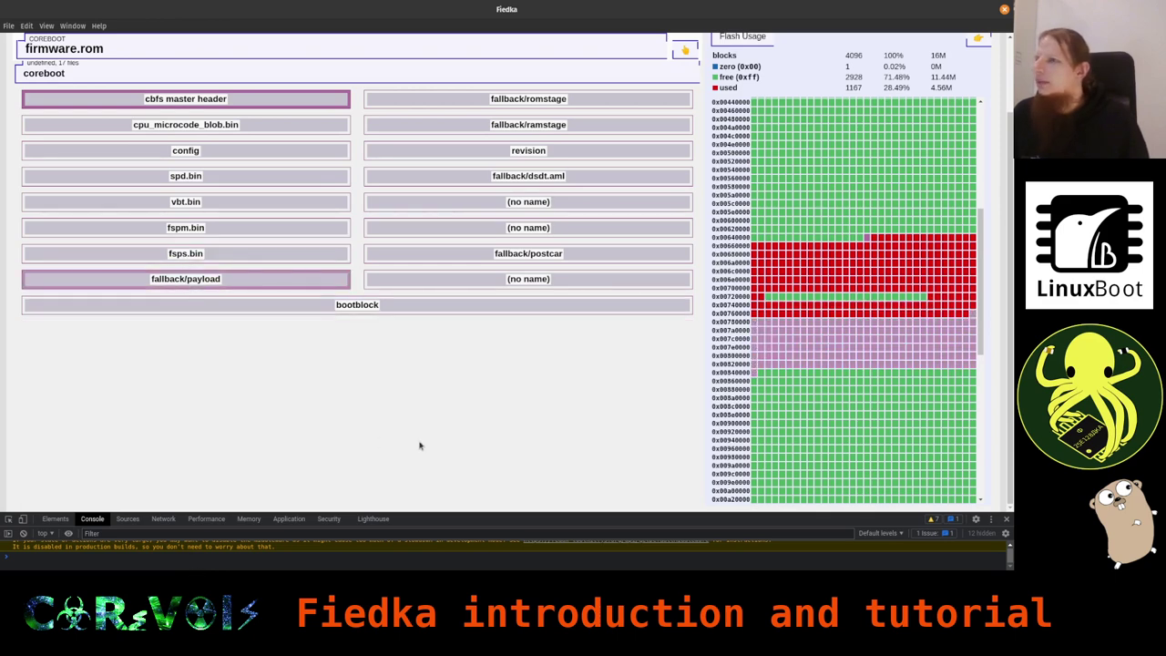
Step: Inspect which flash blocks belong to fallback/postcar and fspm.bin
left_click(528, 257)
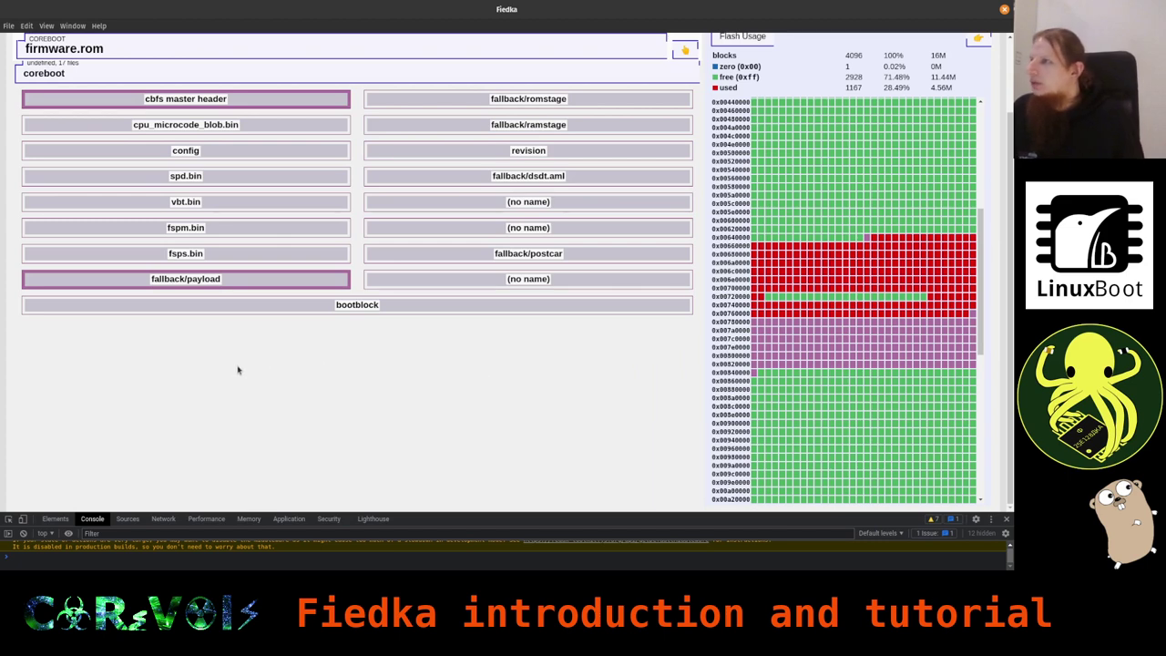
left_click(172, 232)
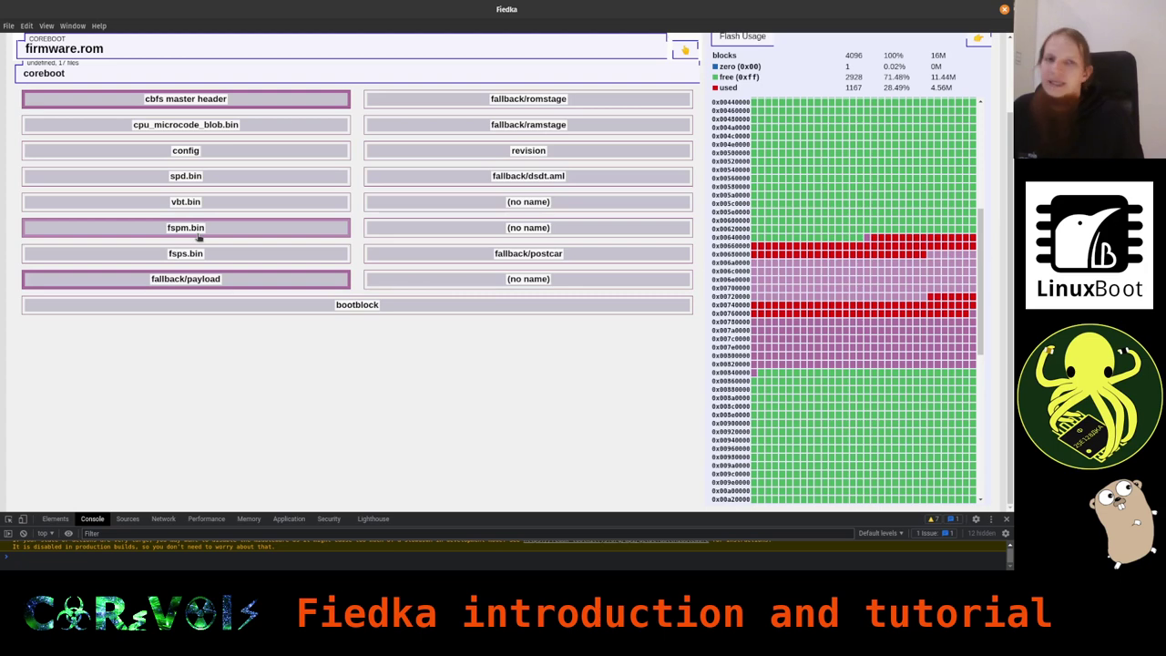
left_click(168, 235)
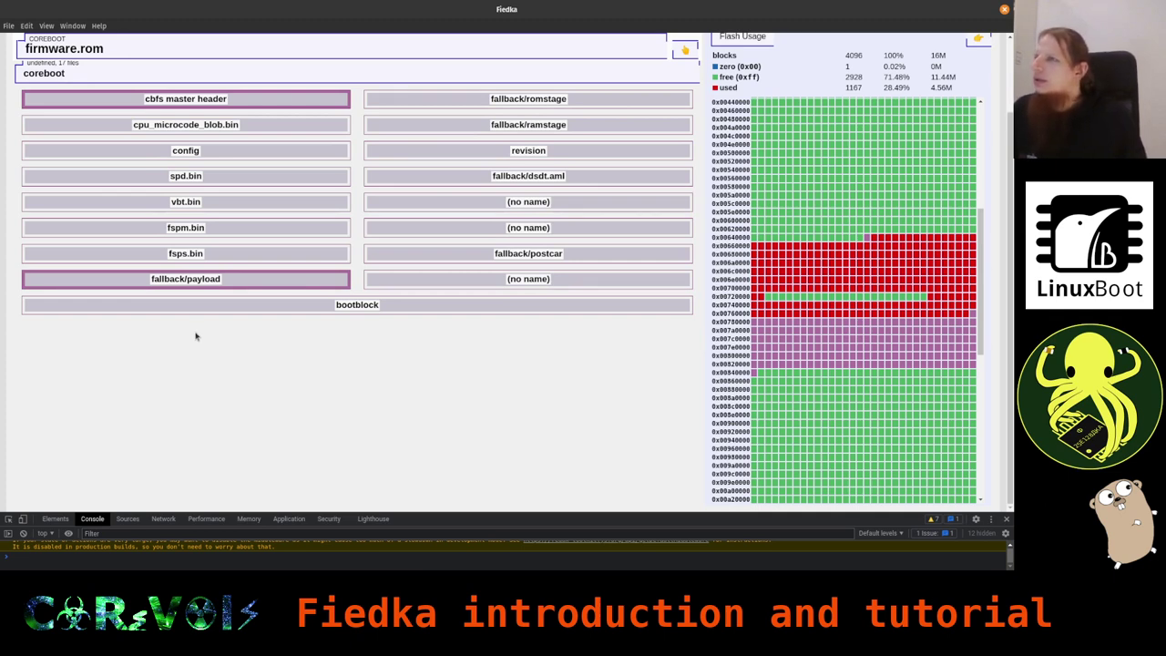
Step: Show the analysis feedback for firmware.rom and review the uefi message about the invalid FV length
scroll(555, 455, "up", 2)
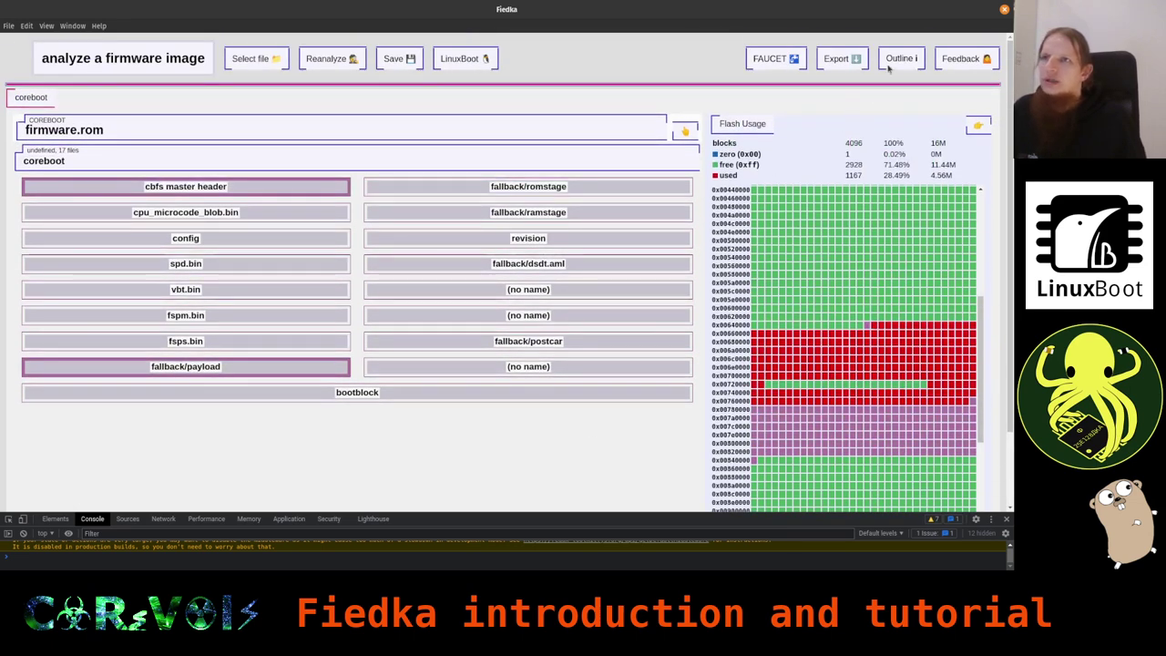
mouse_move(888, 71)
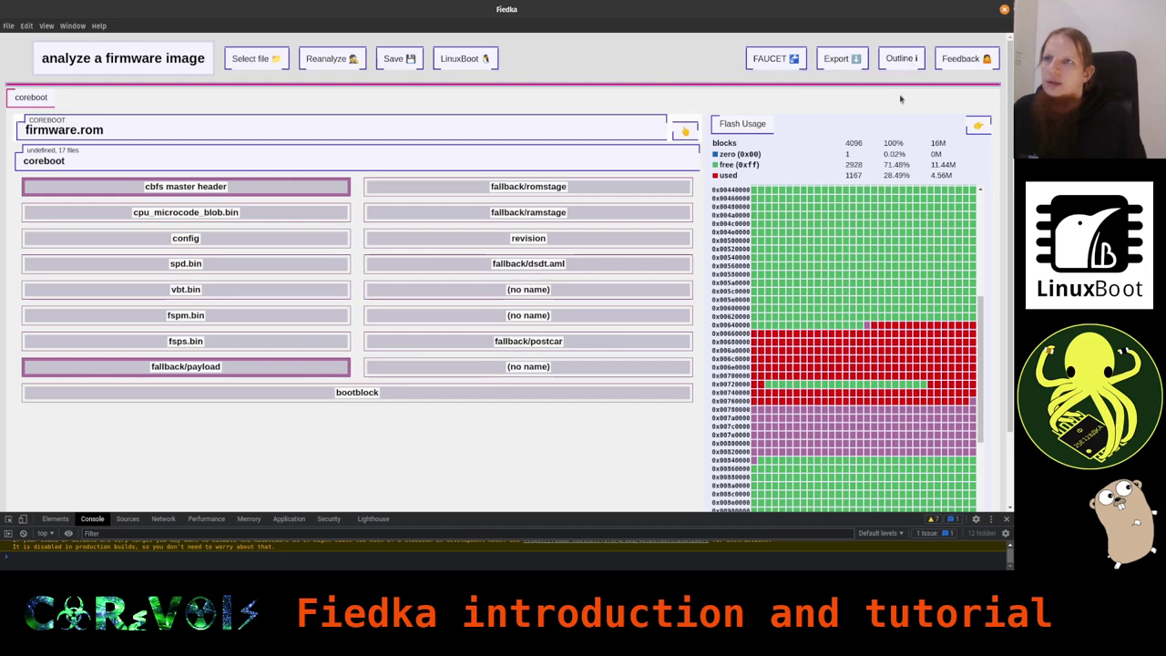
mouse_move(986, 59)
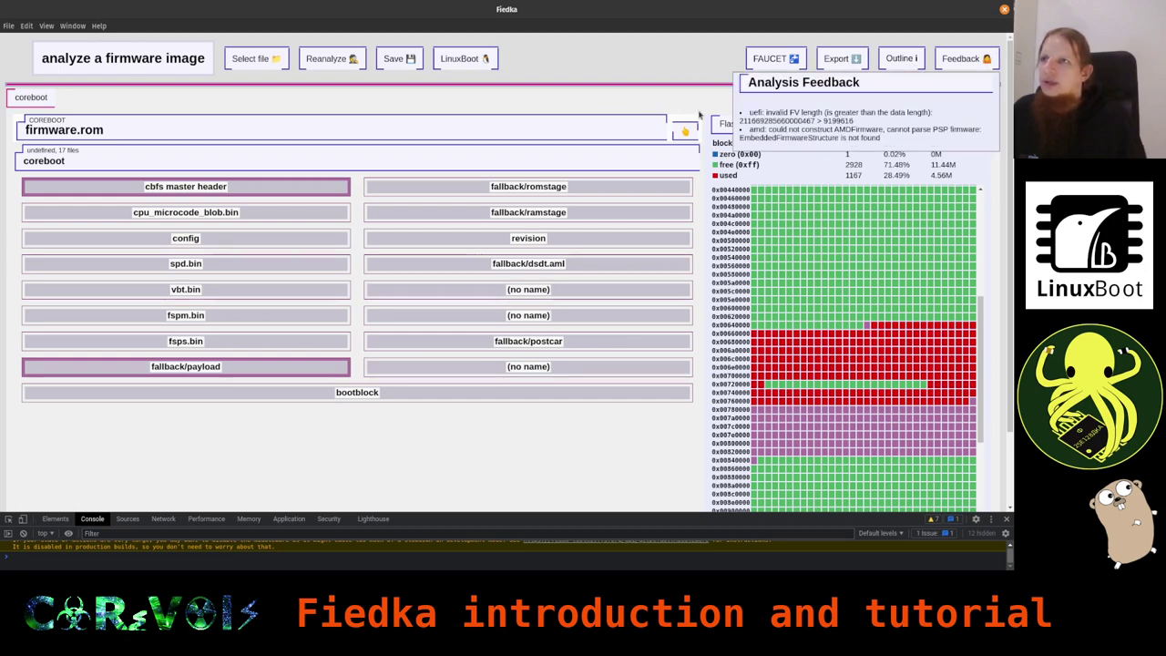
left_click_drag(748, 112, 837, 112)
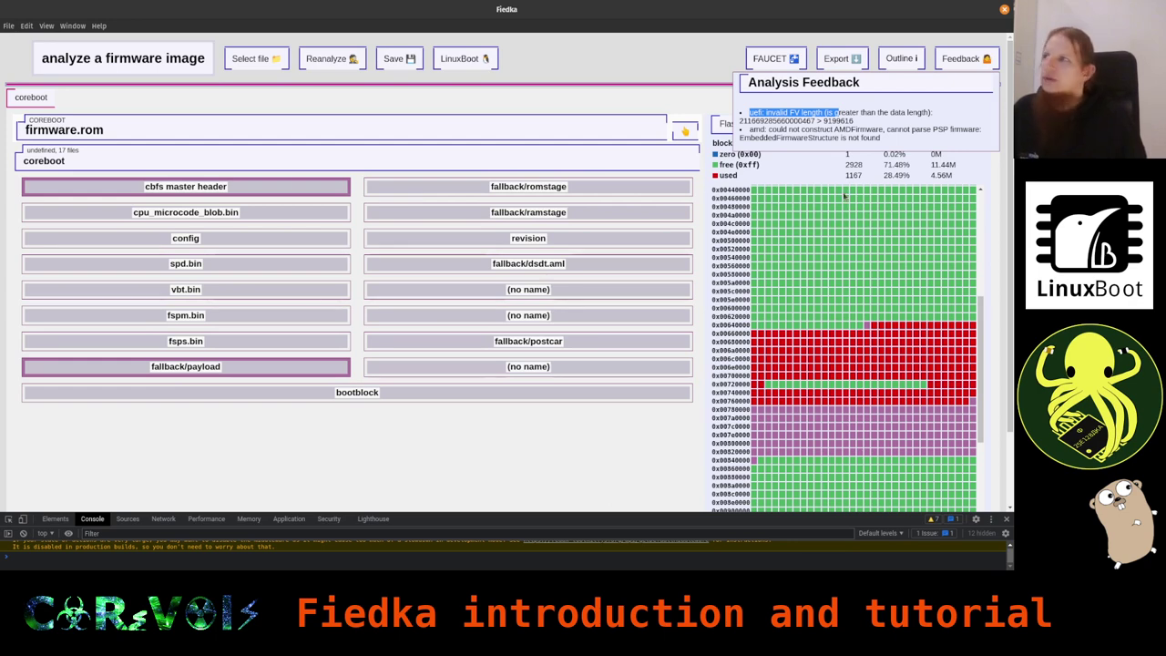
left_click(772, 112)
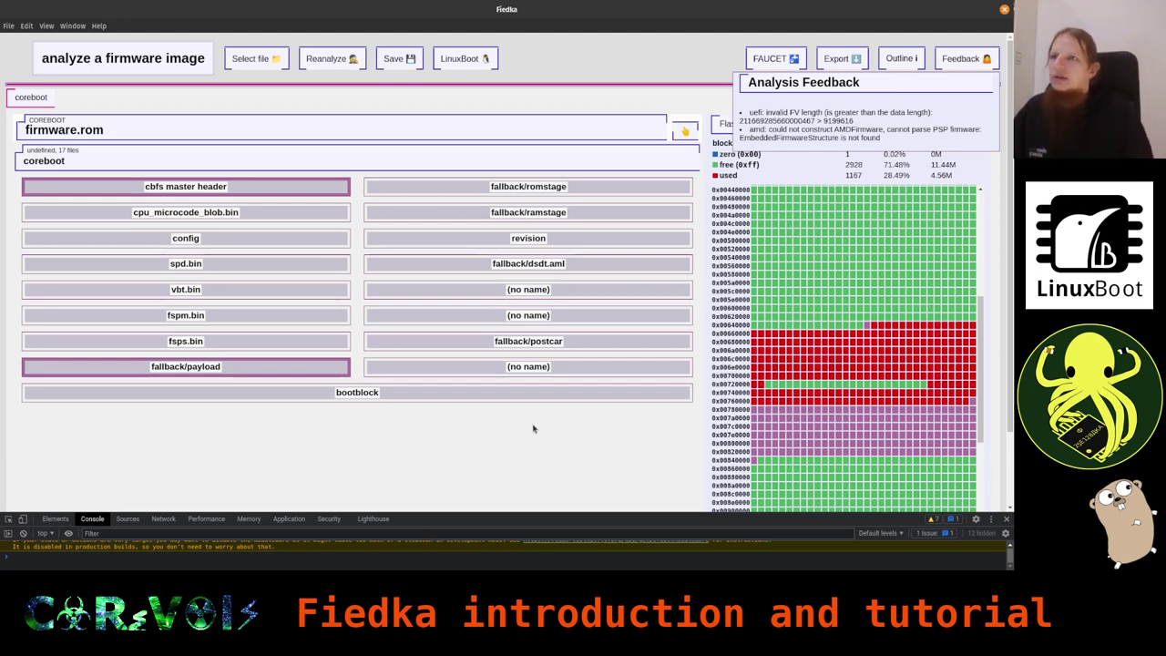
Step: Examine the digits of the oversized FV length value in the uefi feedback message
double_click(787, 120)
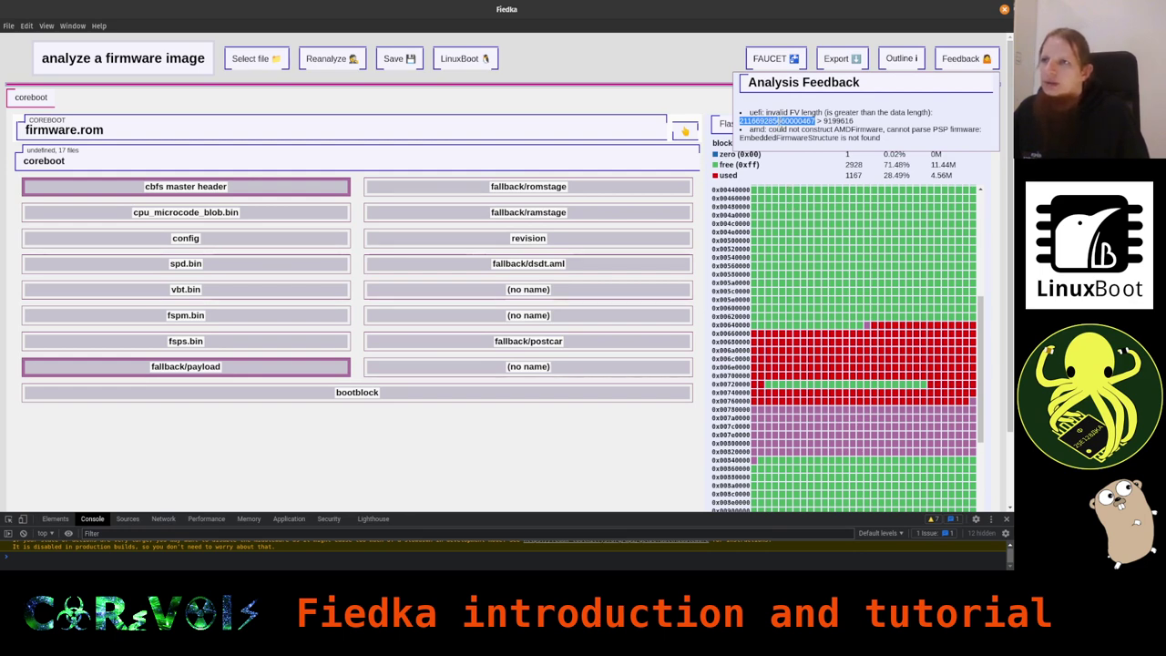
left_click(781, 126)
left_click_drag(784, 121, 795, 120)
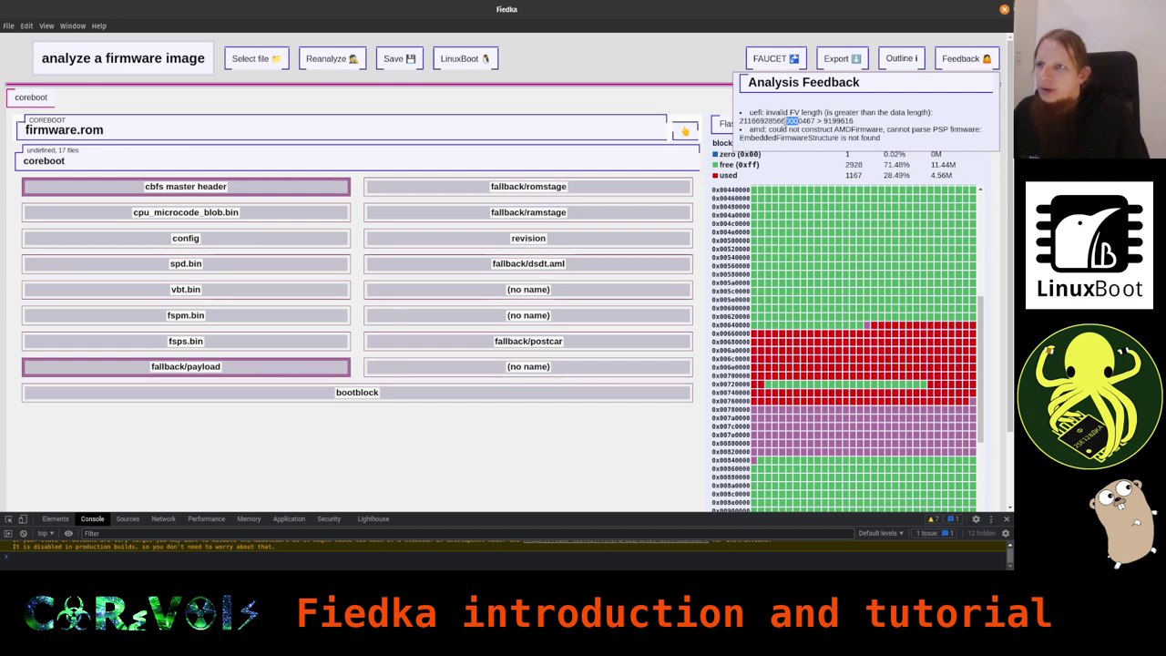
left_click(788, 120)
left_click_drag(788, 120, 816, 120)
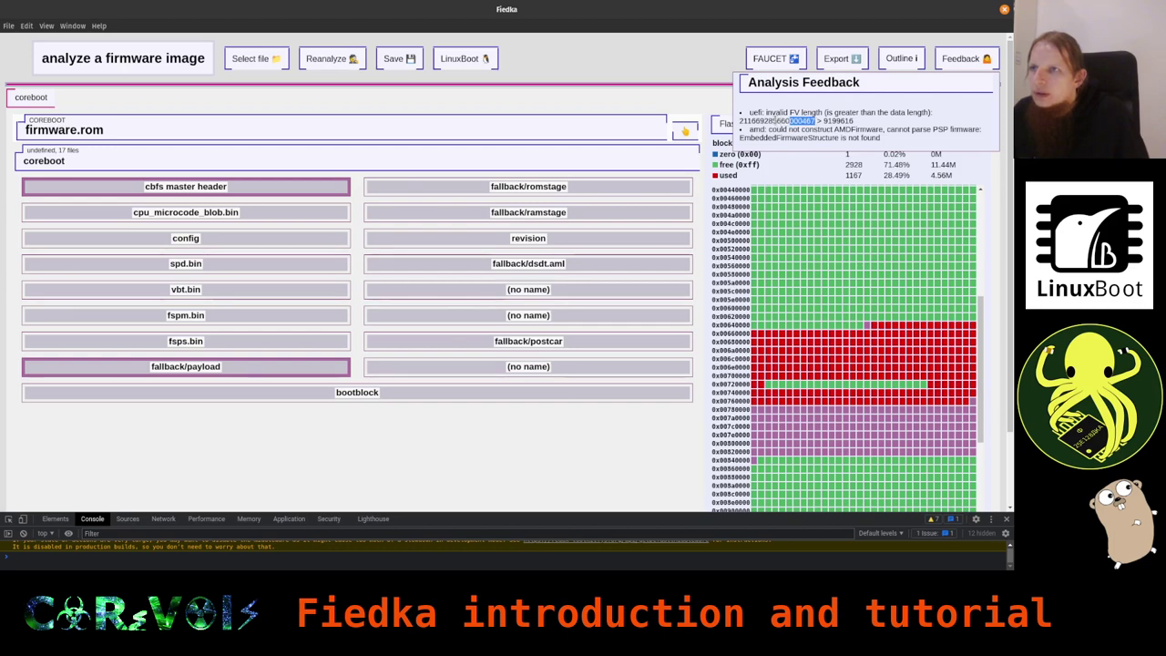
Step: Compare the reported FV length with the data length in the uefi feedback message for firmware.rom
left_click_drag(788, 121, 751, 120)
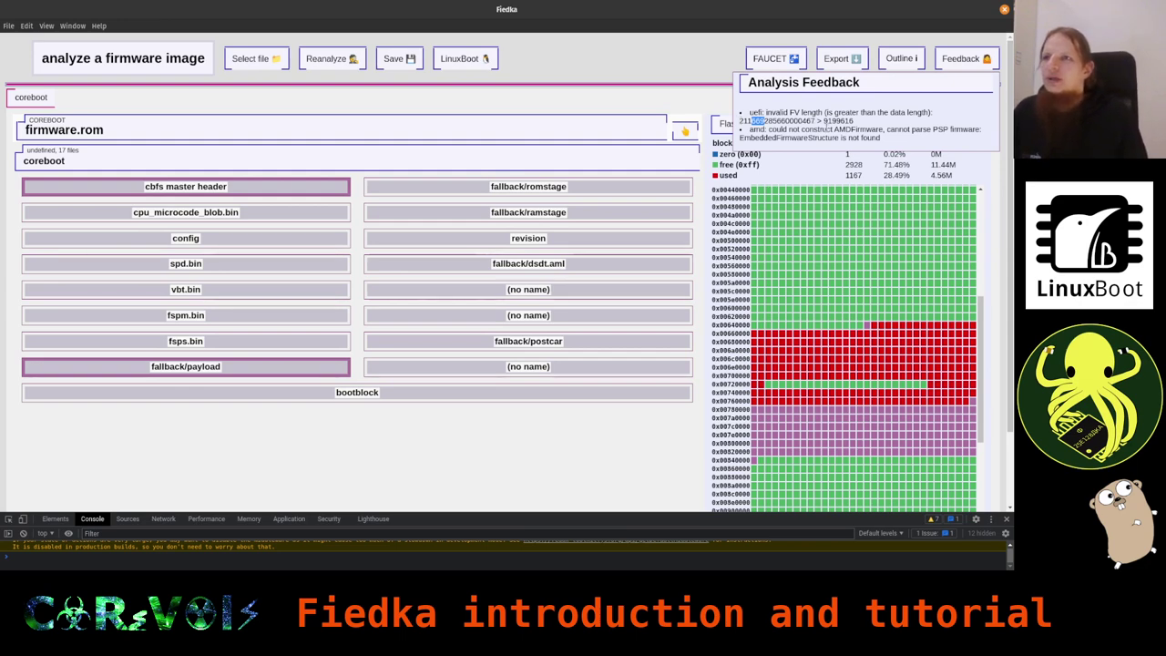
double_click(792, 112)
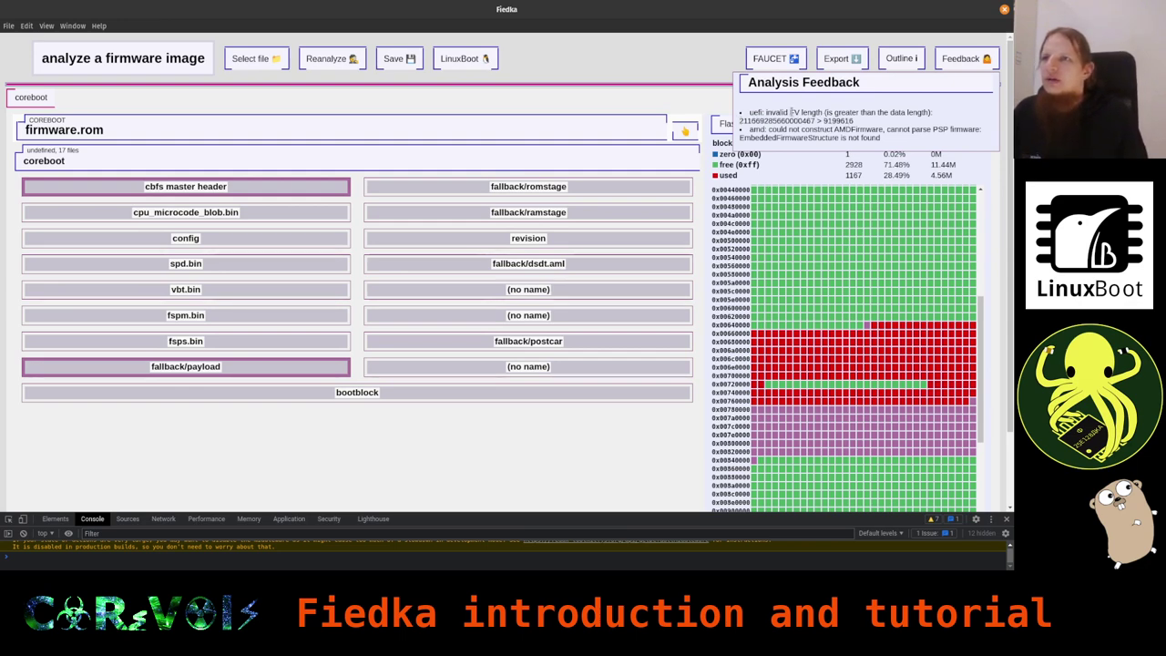
double_click(838, 120)
left_click(836, 121)
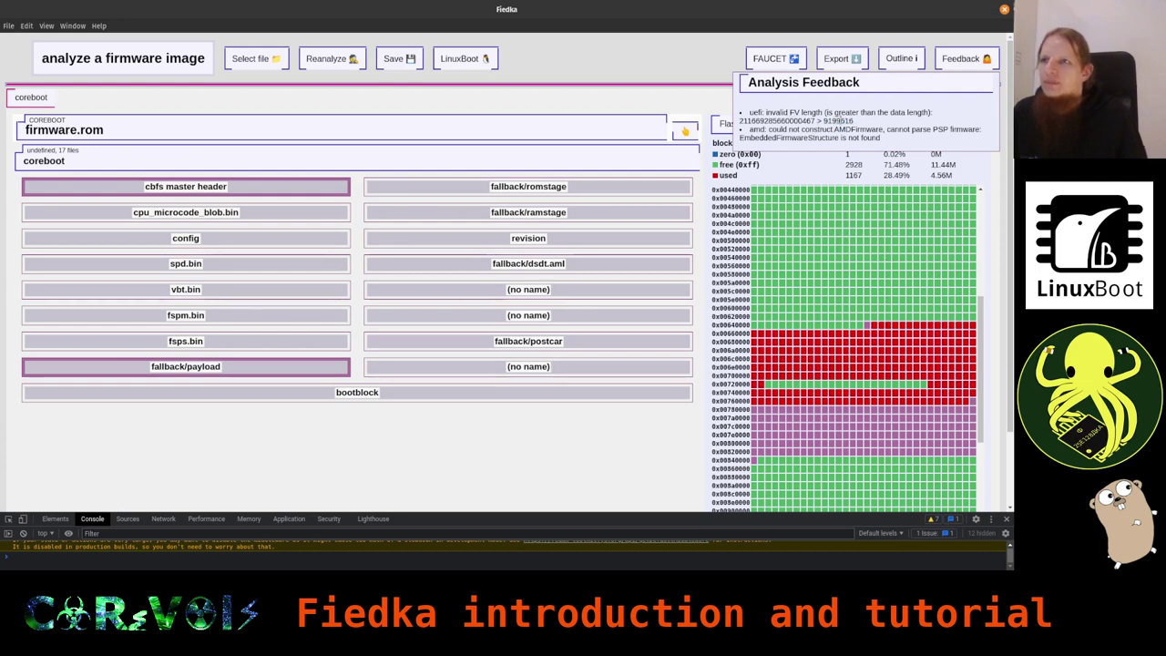
left_click_drag(827, 120, 839, 120)
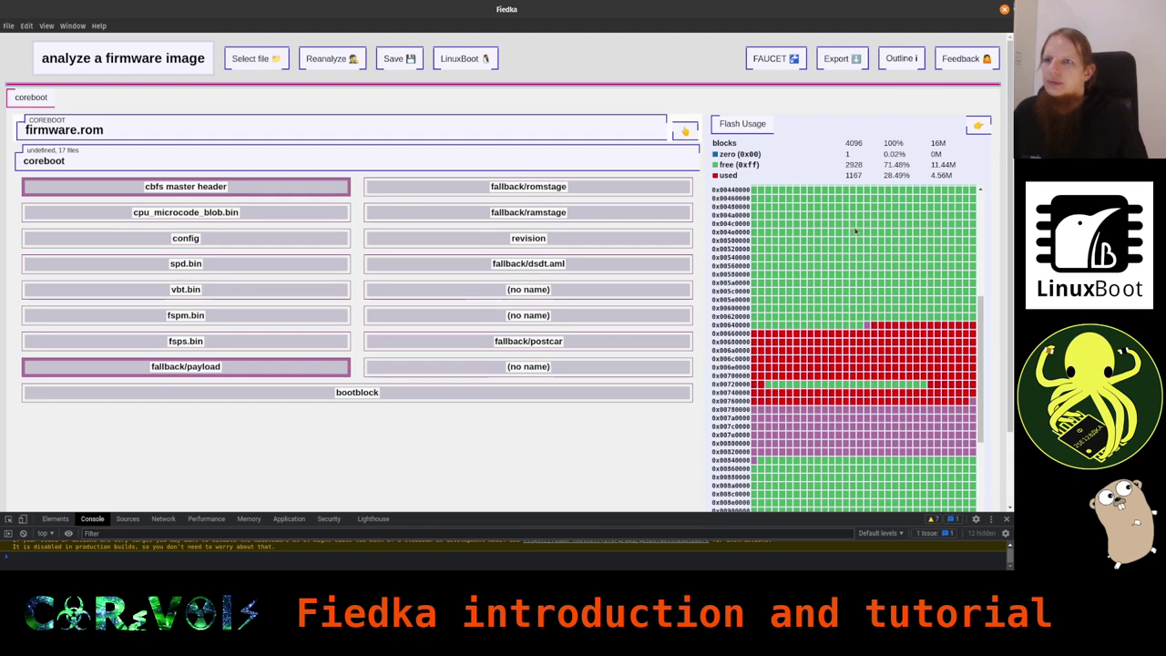
Step: Look over the flash usage map past the fallback/payload blocks and back to the used blocks at the image's start
scroll(838, 315, "down", 3)
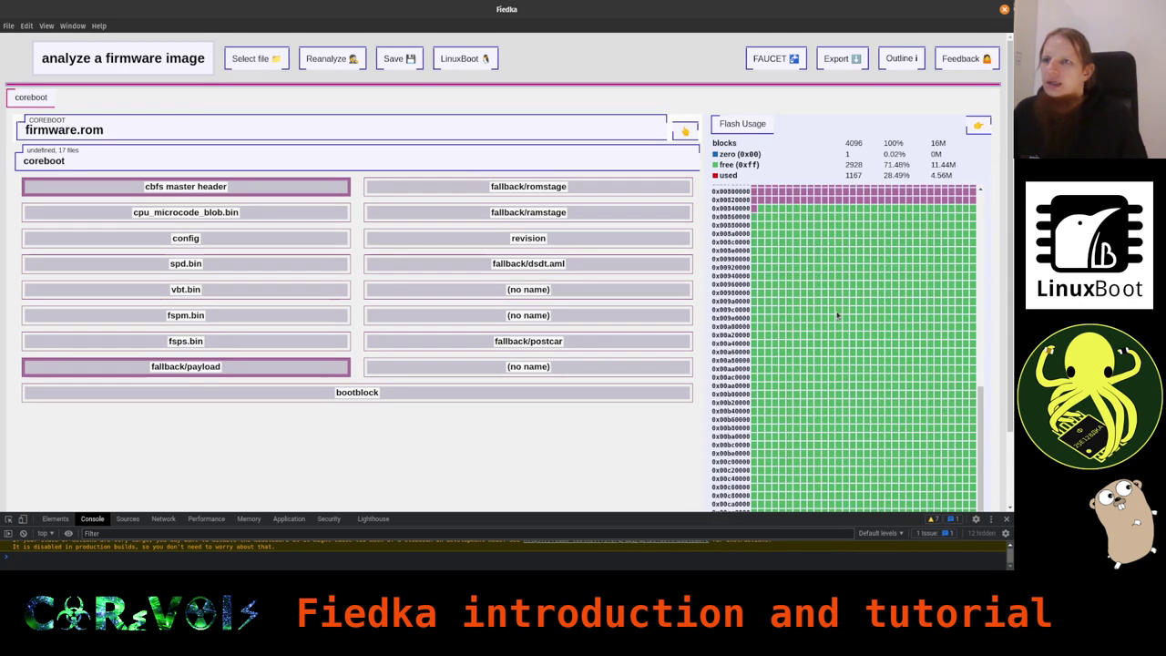
scroll(837, 315, "up", 6)
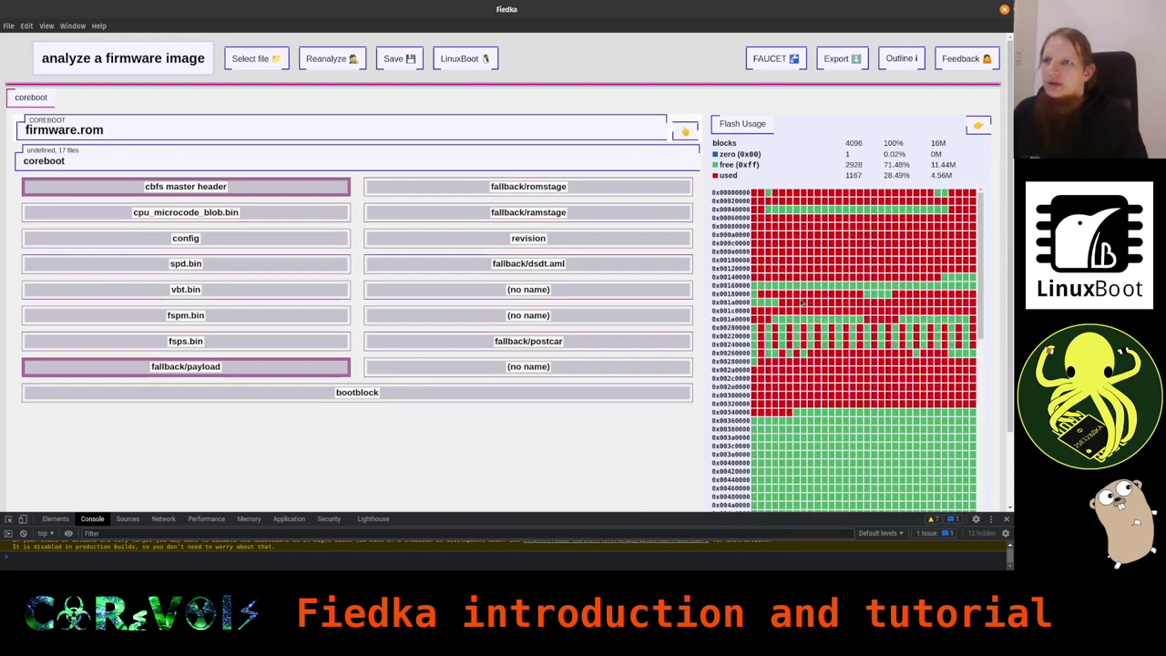